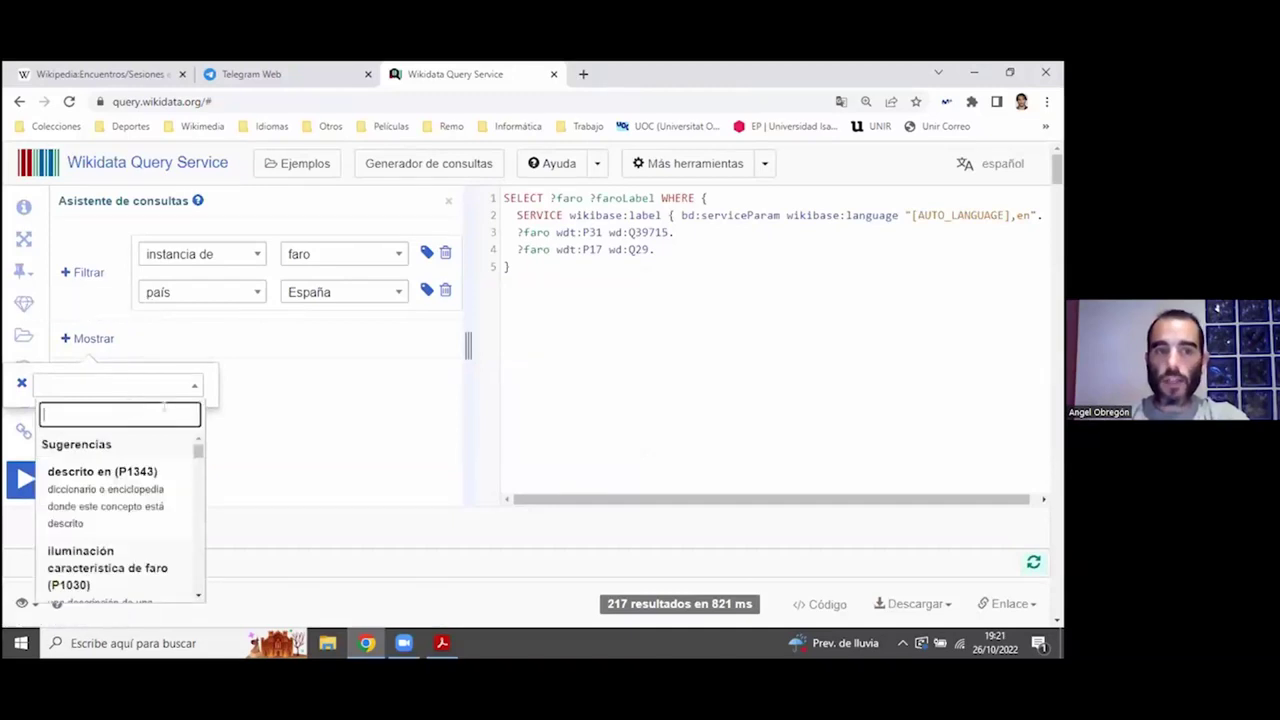
Step: Add the property imagen (P18) to the shown fields of the Spanish lighthouse query and run it
{"action": "type", "text": "imagen"}
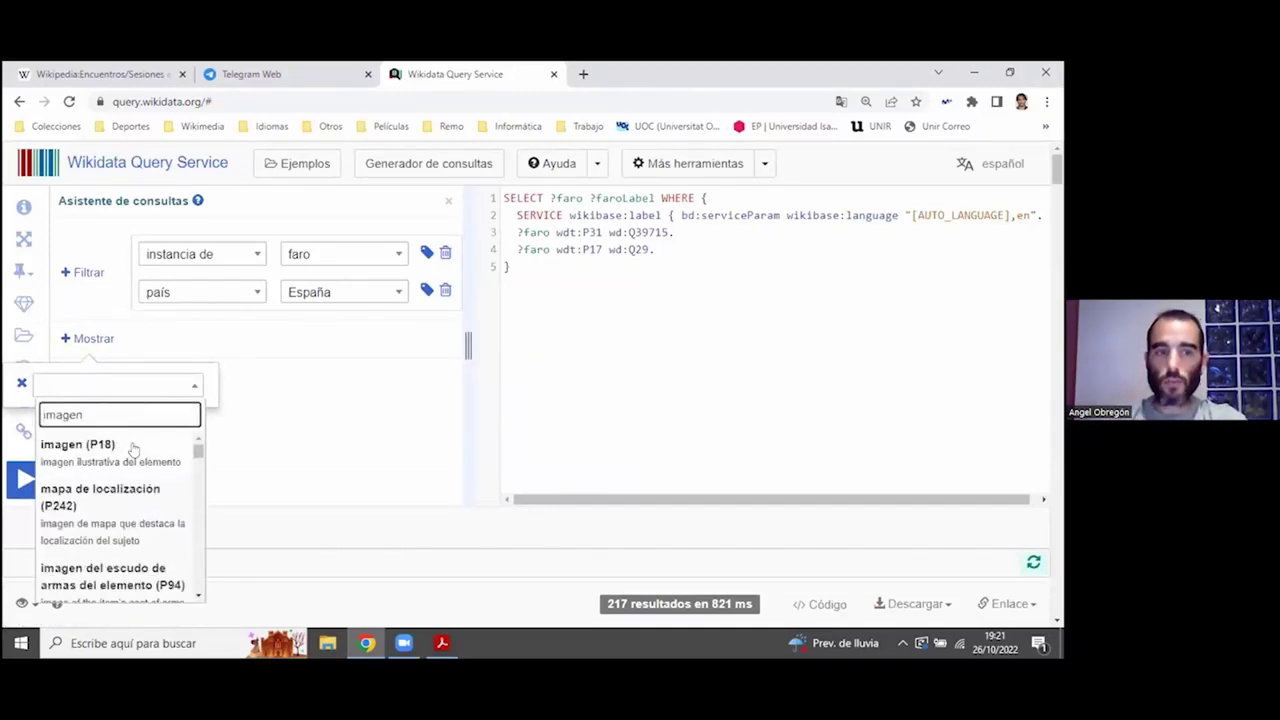
{"action": "left_click", "coordinate": [128, 446]}
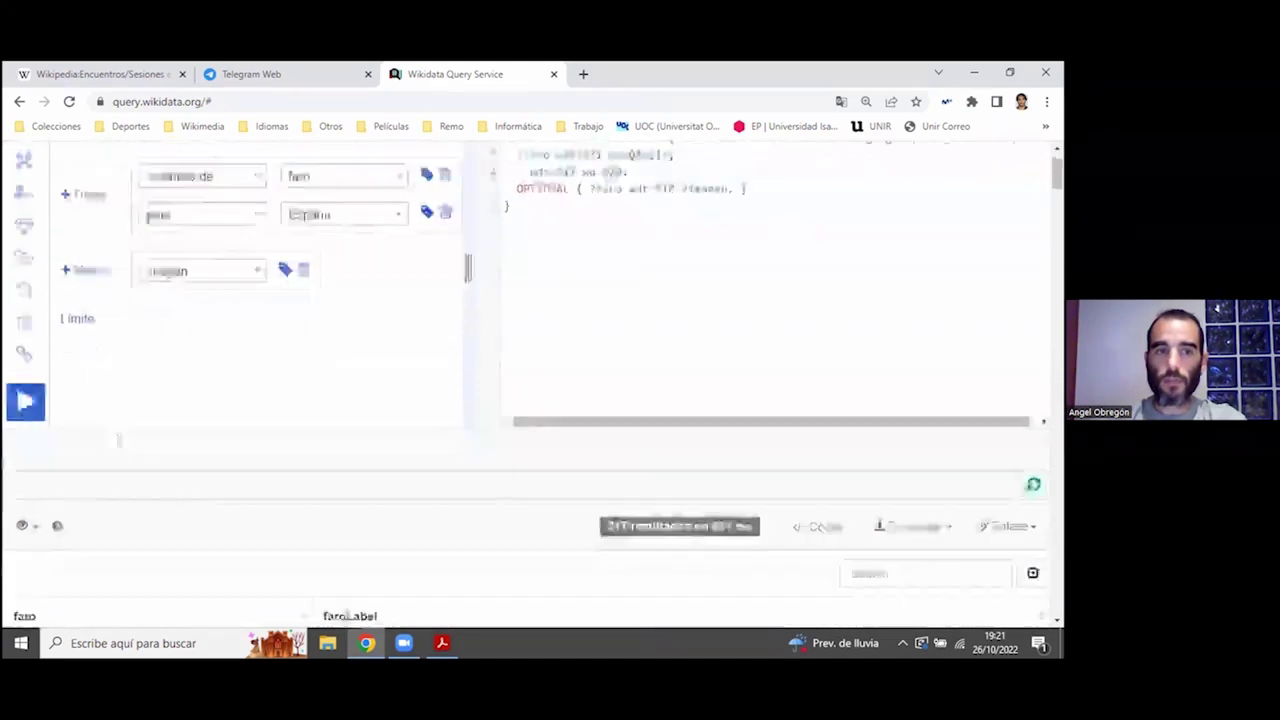
{"action": "left_click", "coordinate": [25, 479]}
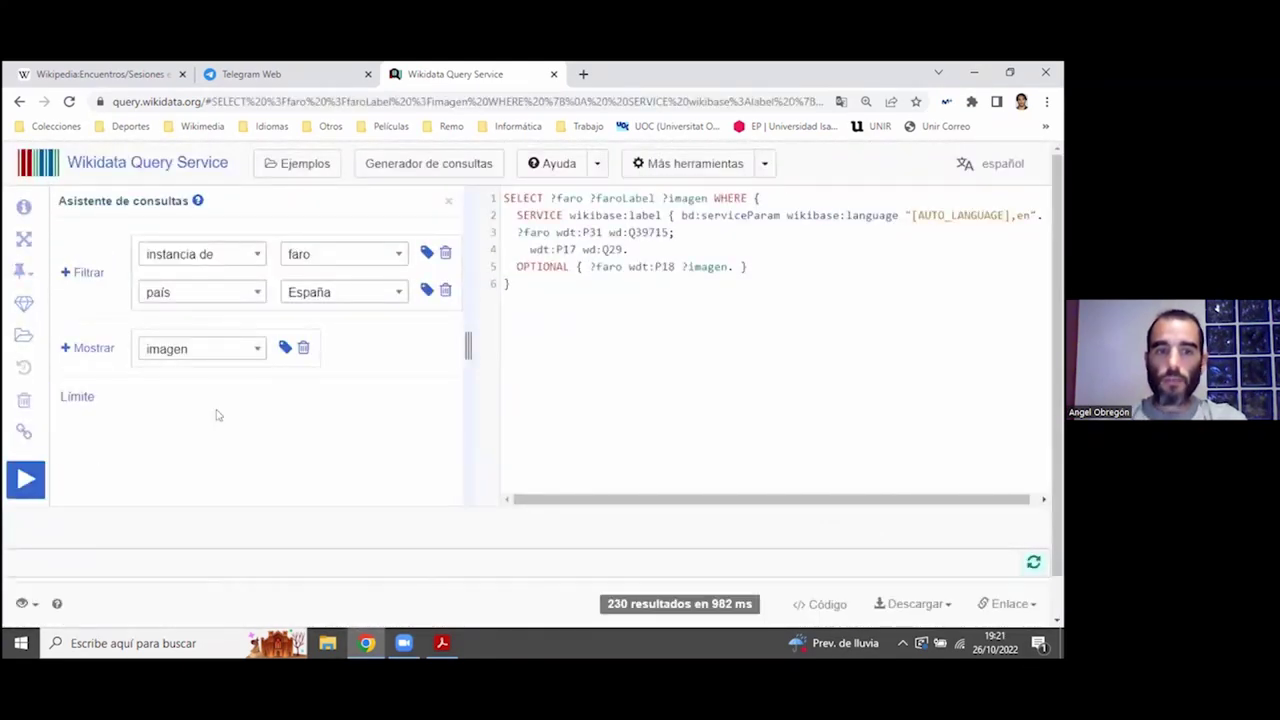
{"action": "scroll", "coordinate": [197, 455], "scroll_direction": "down", "scroll_amount": 4}
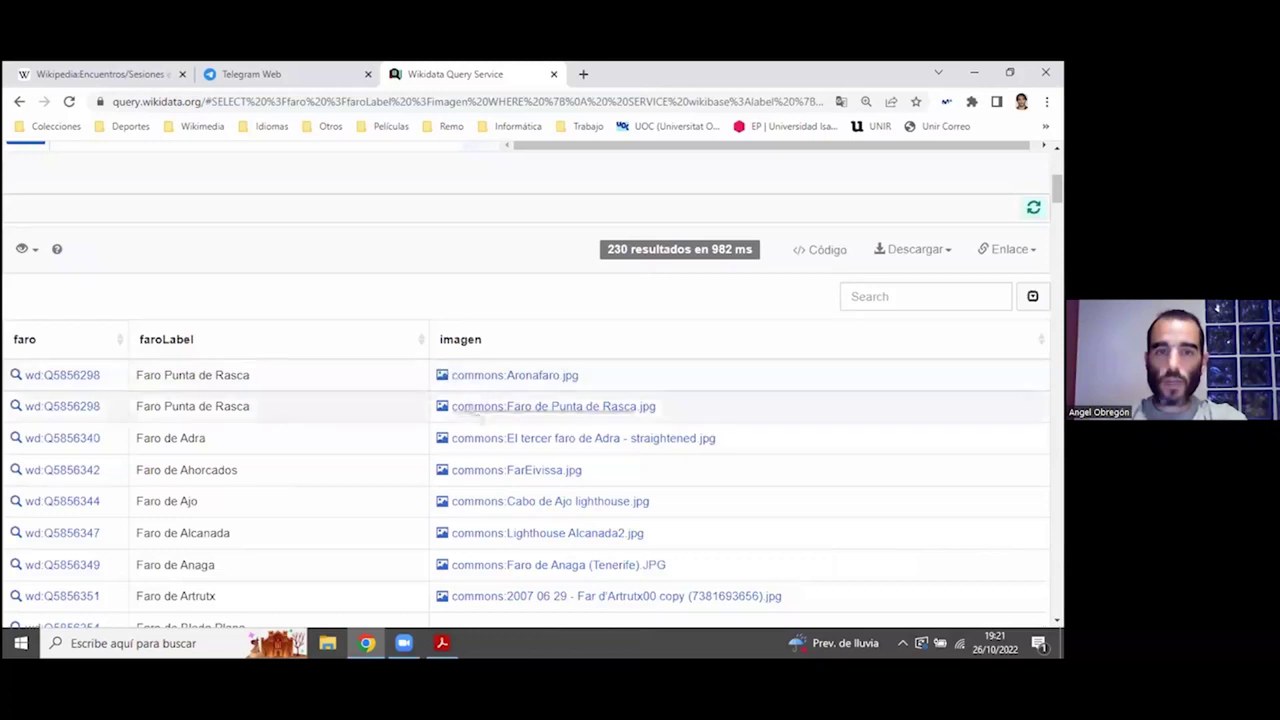
{"action": "scroll", "coordinate": [521, 286], "scroll_direction": "down", "scroll_amount": 1}
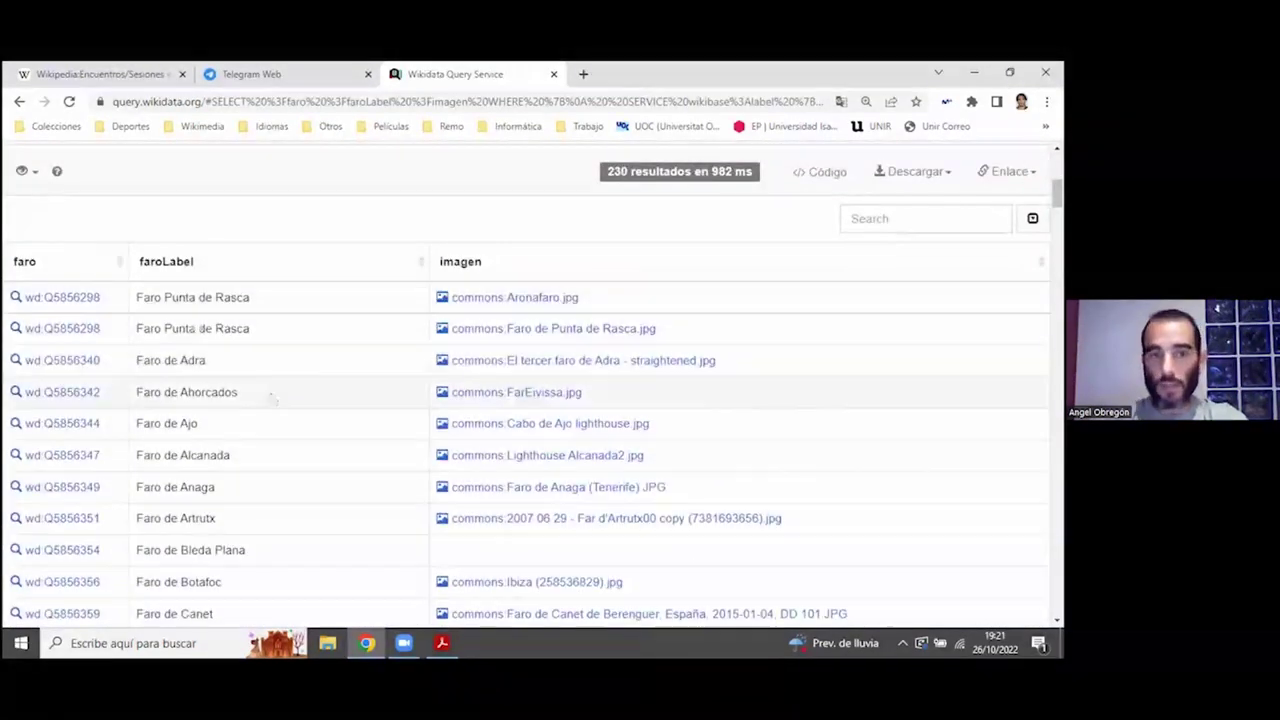
Step: Display the query results as an image grid and browse the lighthouse photos
{"action": "left_click", "coordinate": [33, 172]}
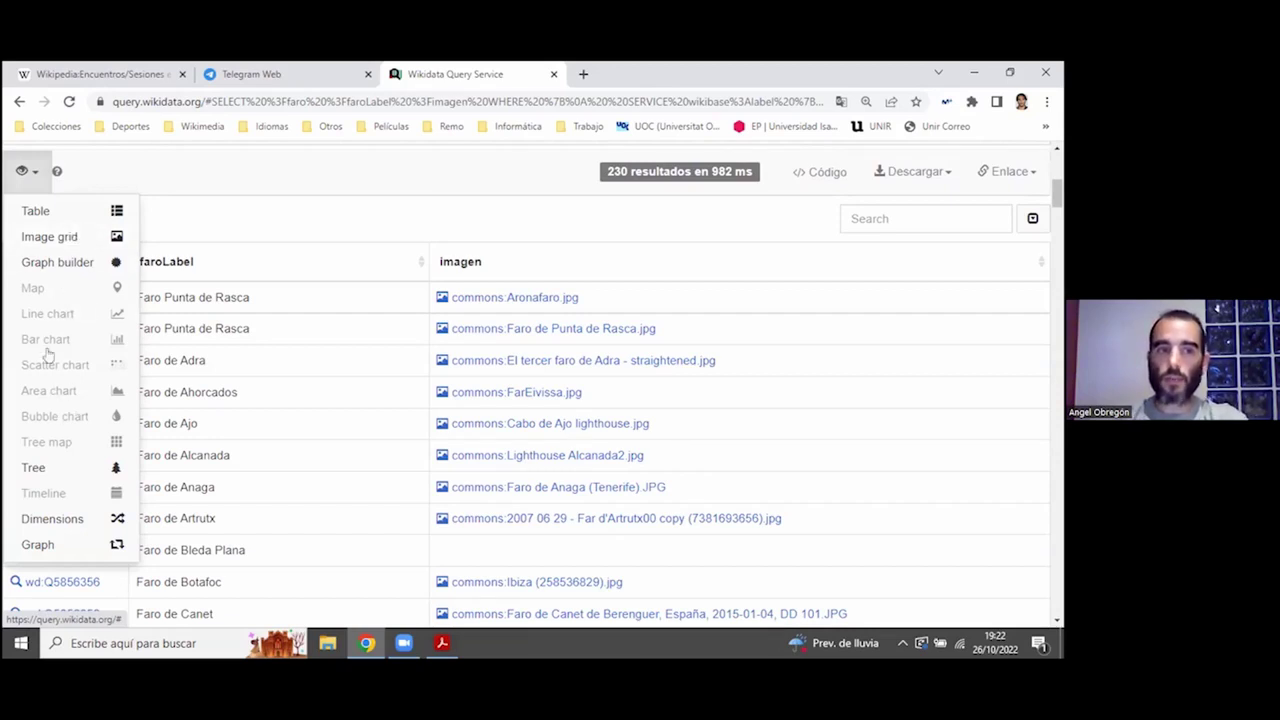
{"action": "left_click", "coordinate": [60, 237]}
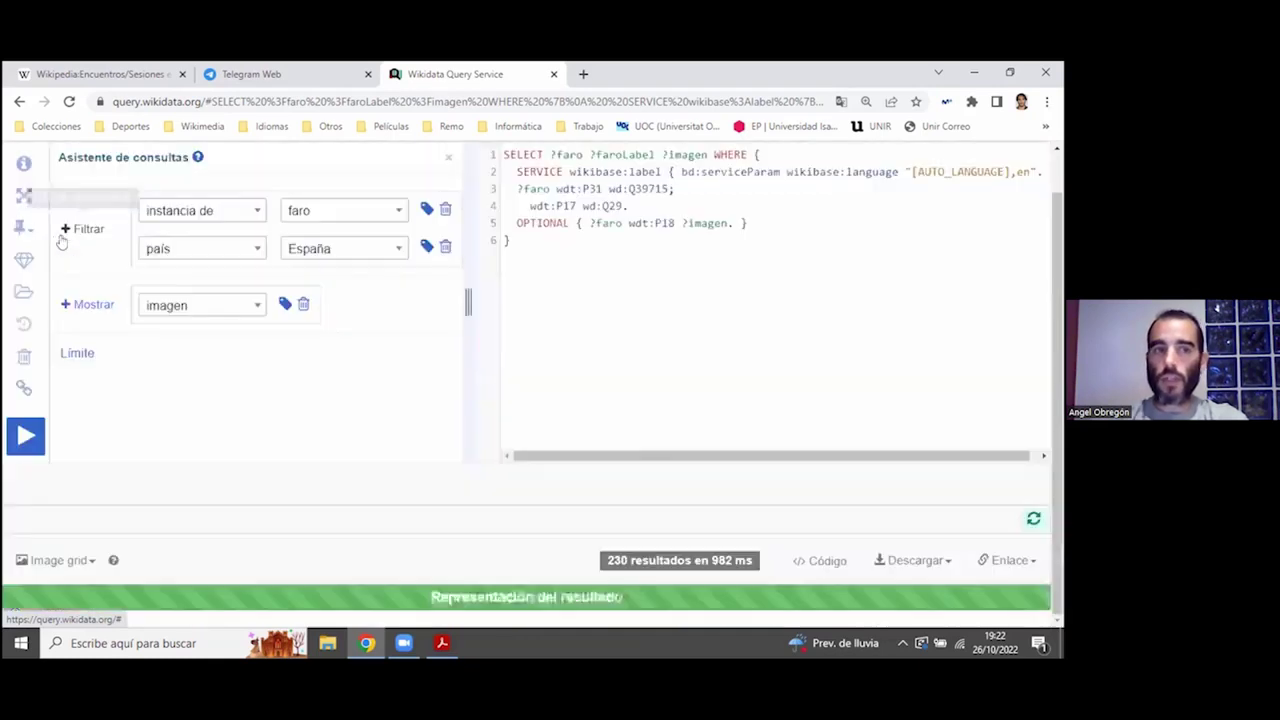
{"action": "scroll", "coordinate": [490, 626], "scroll_direction": "down", "scroll_amount": 2}
{"action": "scroll", "coordinate": [490, 600], "scroll_direction": "down", "scroll_amount": 3}
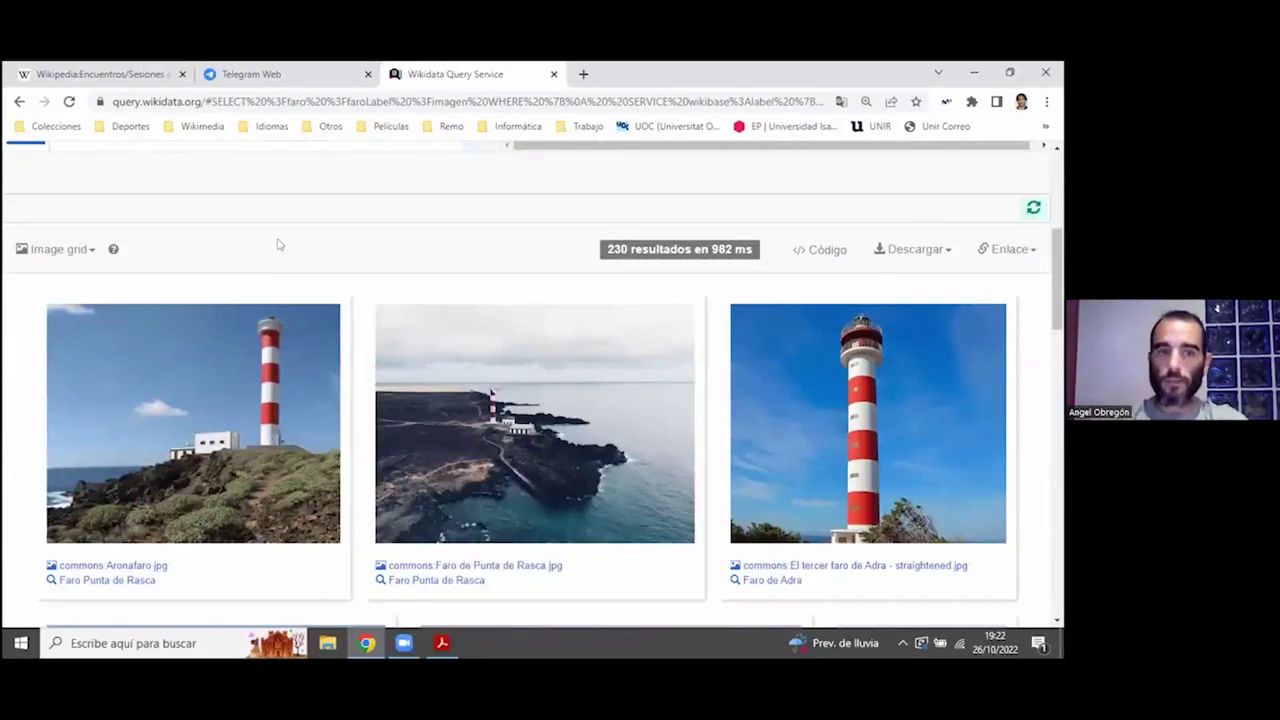
{"action": "scroll", "coordinate": [279, 245], "scroll_direction": "down", "scroll_amount": 5}
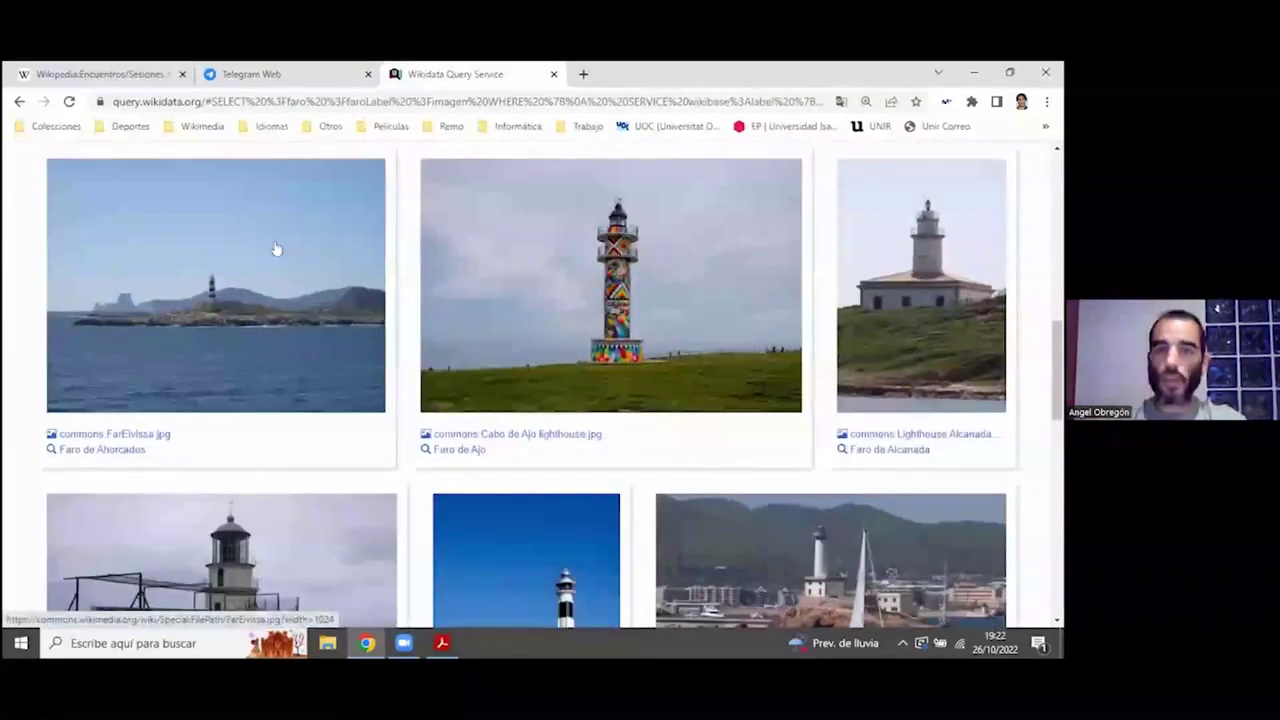
{"action": "scroll", "coordinate": [277, 250], "scroll_direction": "down", "scroll_amount": 8}
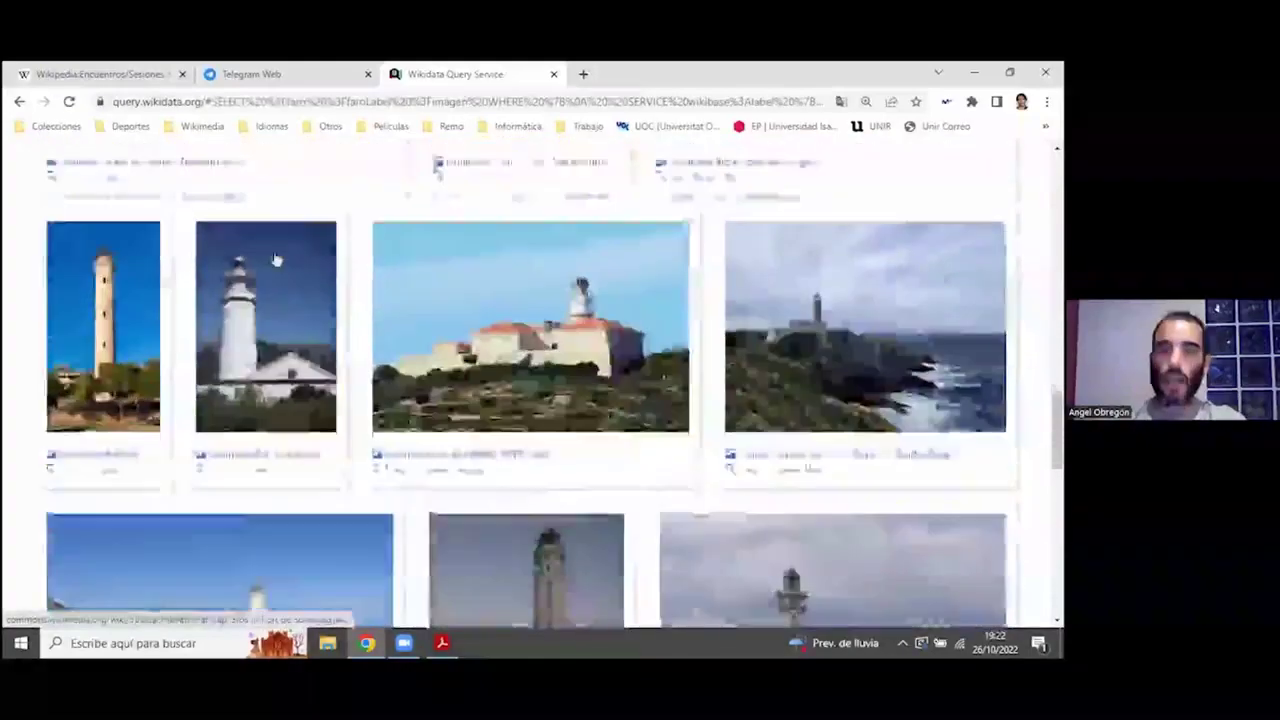
{"action": "scroll", "coordinate": [277, 260], "scroll_direction": "down", "scroll_amount": 7}
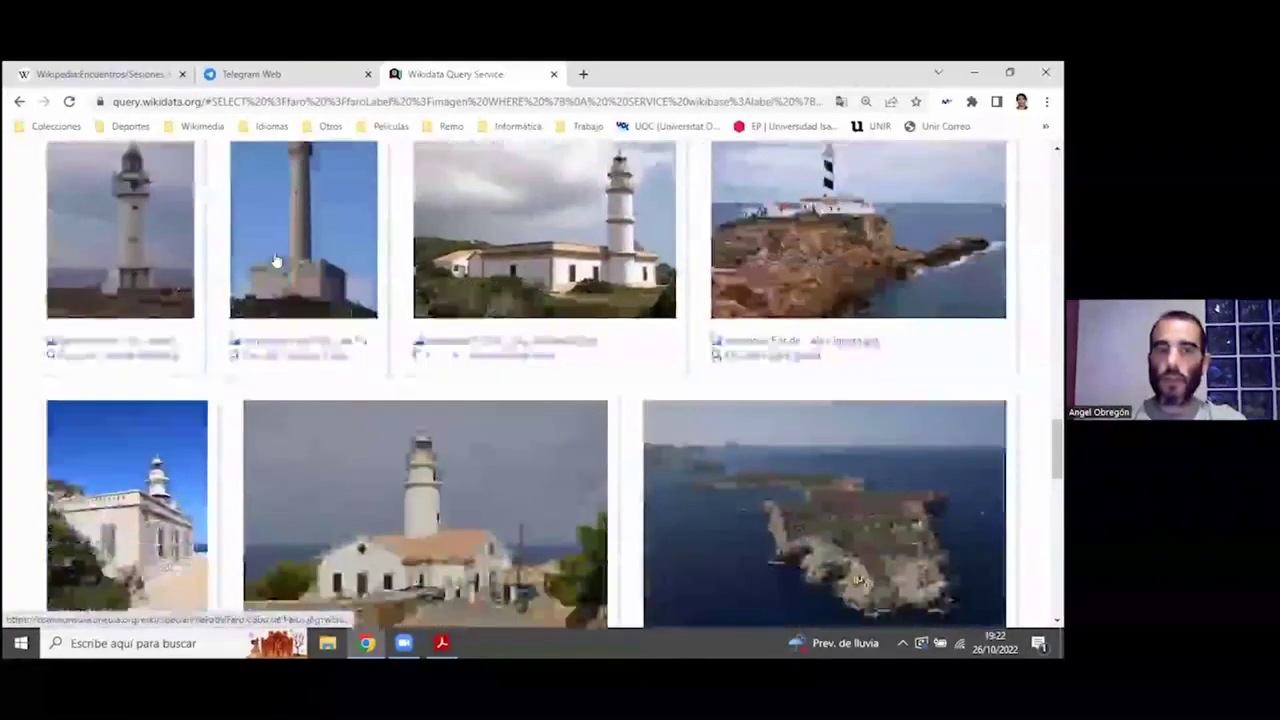
{"action": "scroll", "coordinate": [278, 262], "scroll_direction": "down", "scroll_amount": 3}
{"action": "scroll", "coordinate": [282, 283], "scroll_direction": "up", "scroll_amount": 4}
{"action": "scroll", "coordinate": [282, 283], "scroll_direction": "up", "scroll_amount": 15}
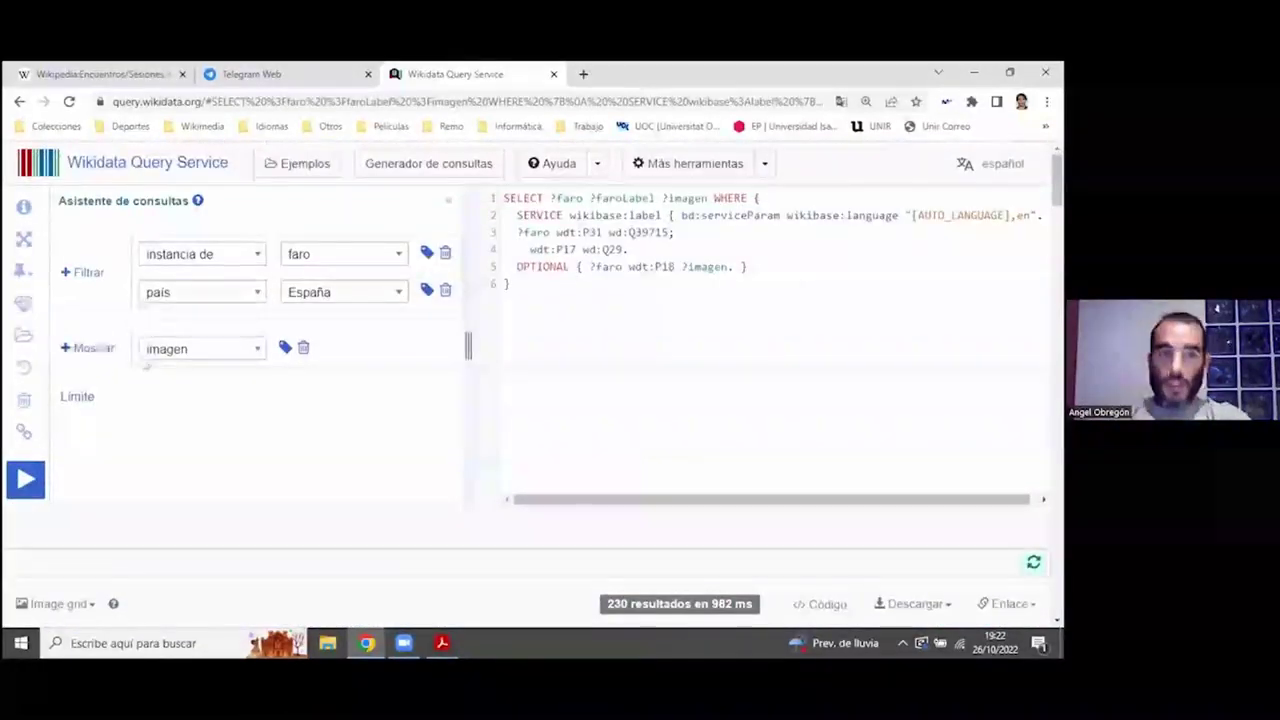
Step: Replace the shown property imagen with coordenadas (P625), run the query and review the resulting coordinates table
{"action": "left_click", "coordinate": [200, 349]}
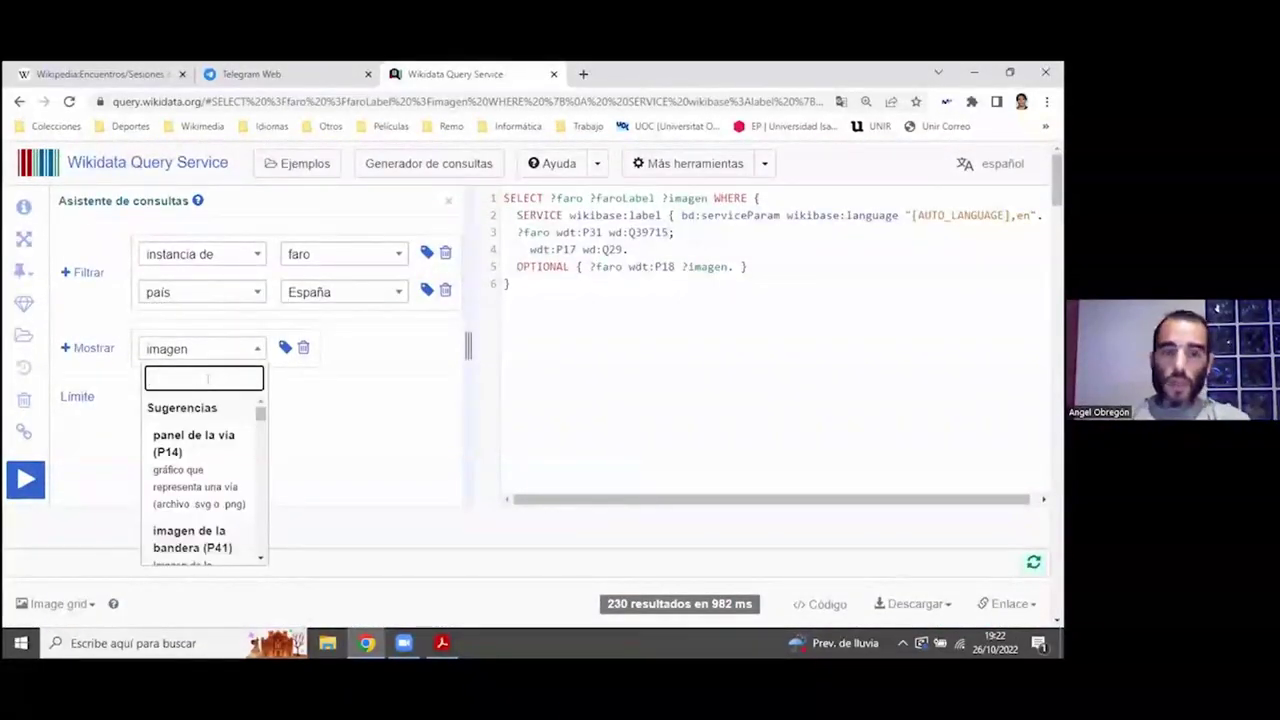
{"action": "type", "text": "coorde"}
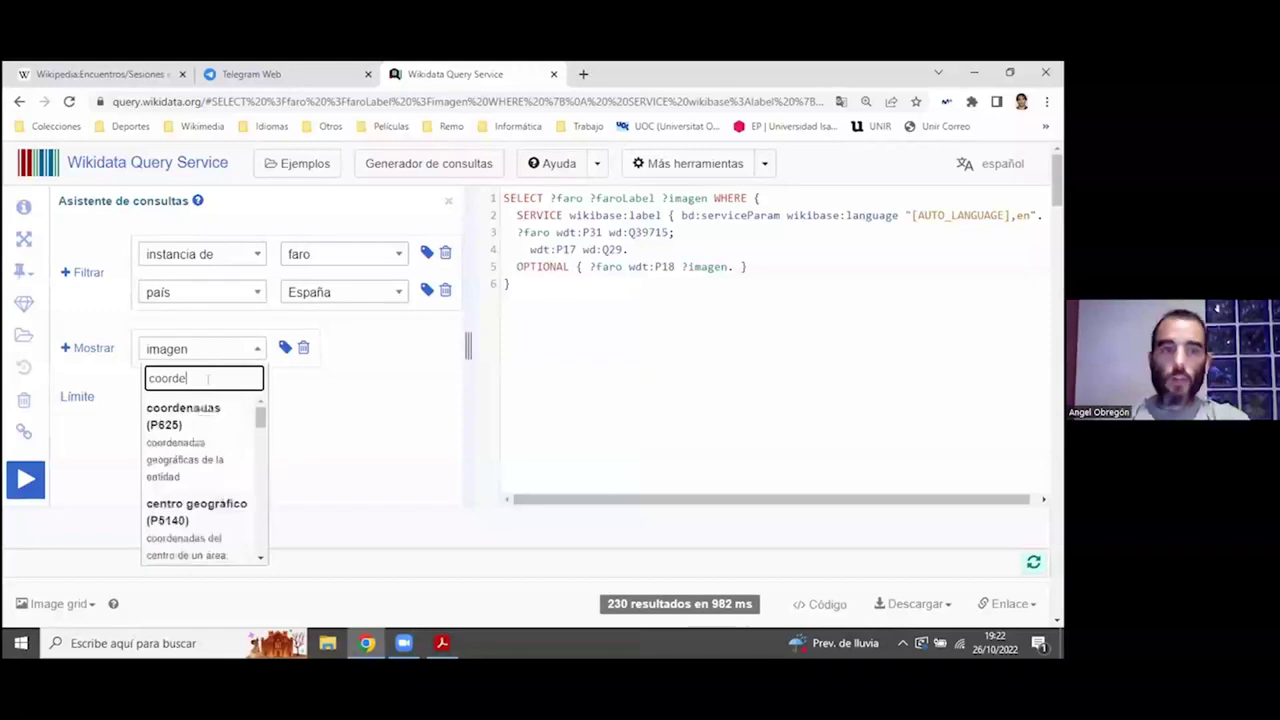
{"action": "left_click", "coordinate": [195, 452]}
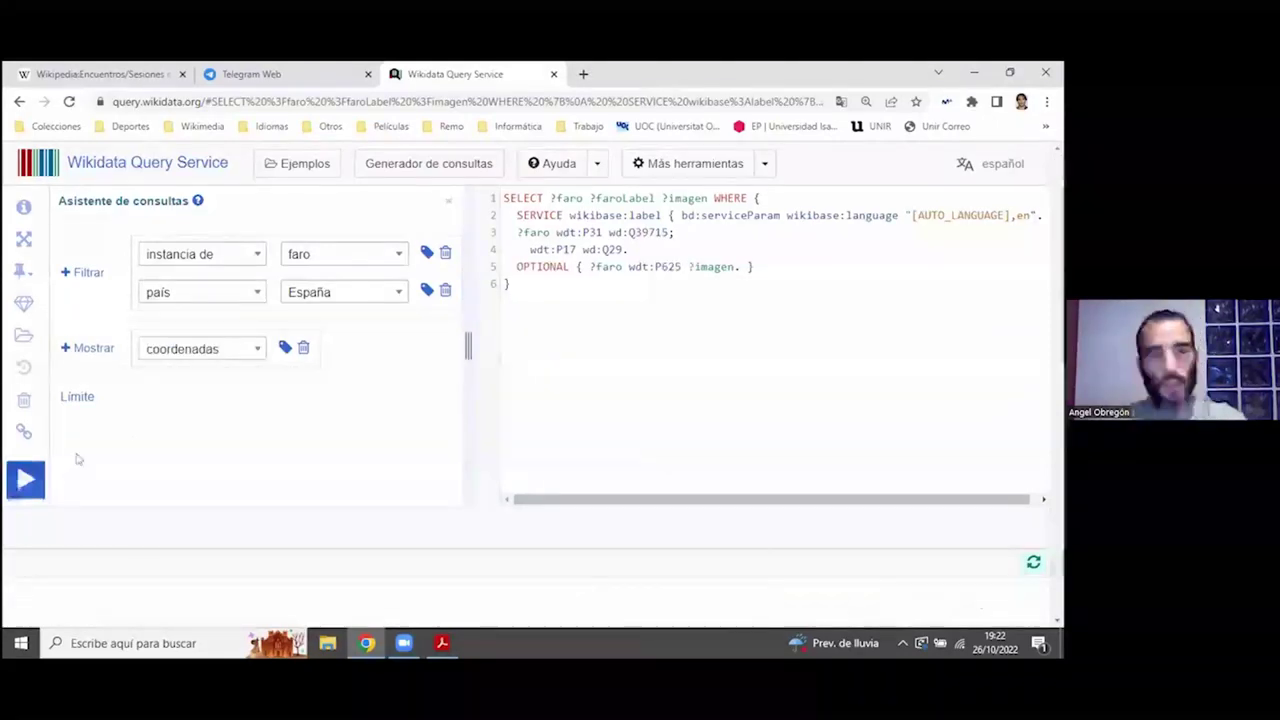
{"action": "left_click", "coordinate": [30, 479]}
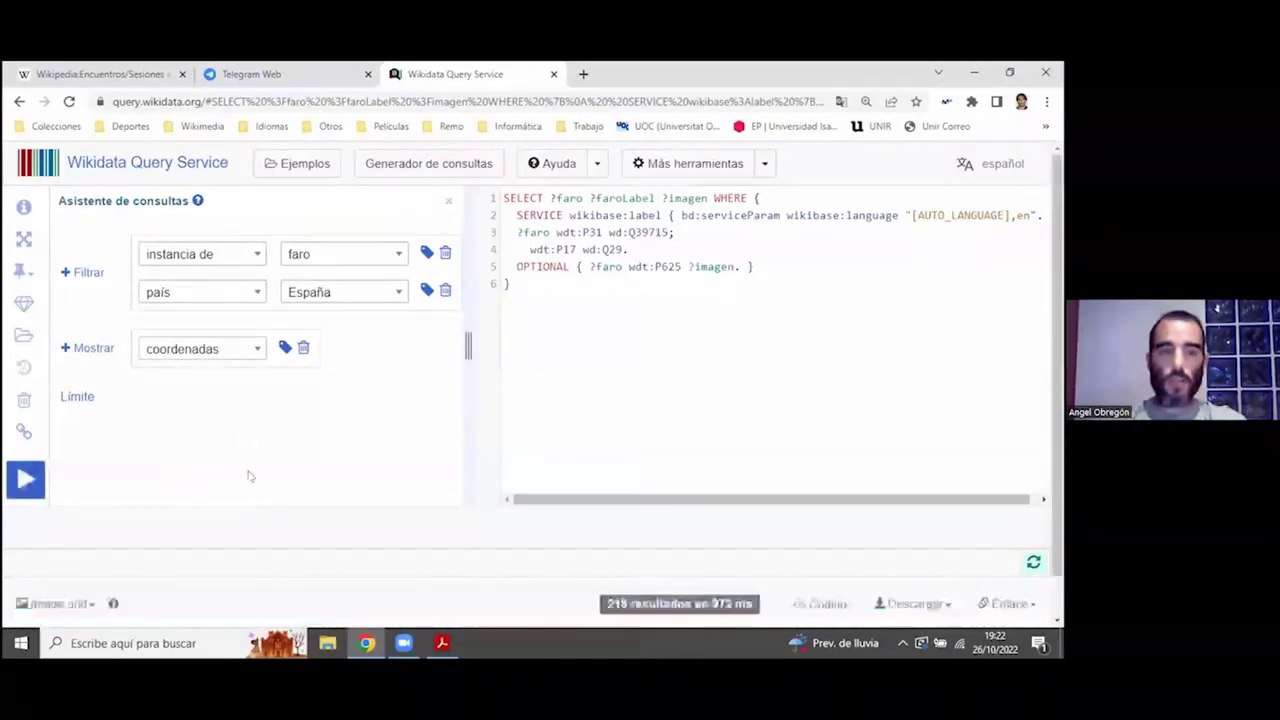
{"action": "scroll", "coordinate": [249, 476], "scroll_direction": "down", "scroll_amount": 1}
{"action": "scroll", "coordinate": [251, 326], "scroll_direction": "down", "scroll_amount": 3}
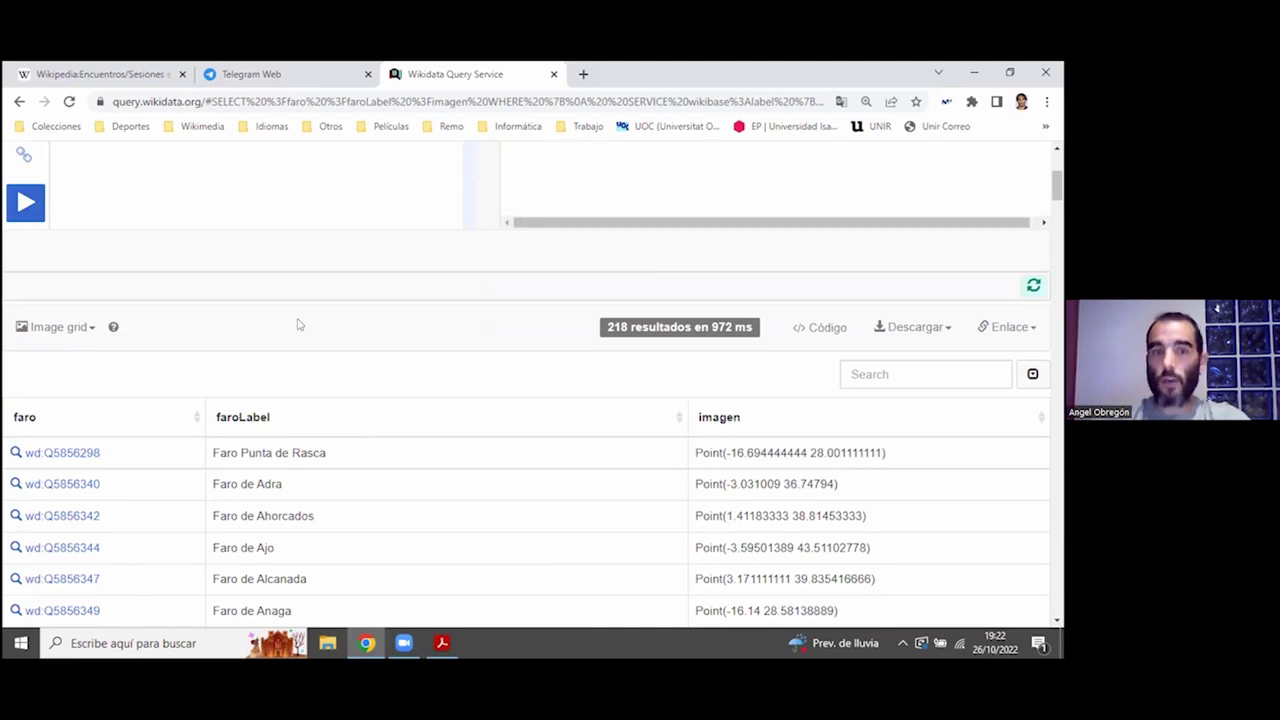
{"action": "scroll", "coordinate": [300, 328], "scroll_direction": "up", "scroll_amount": 3}
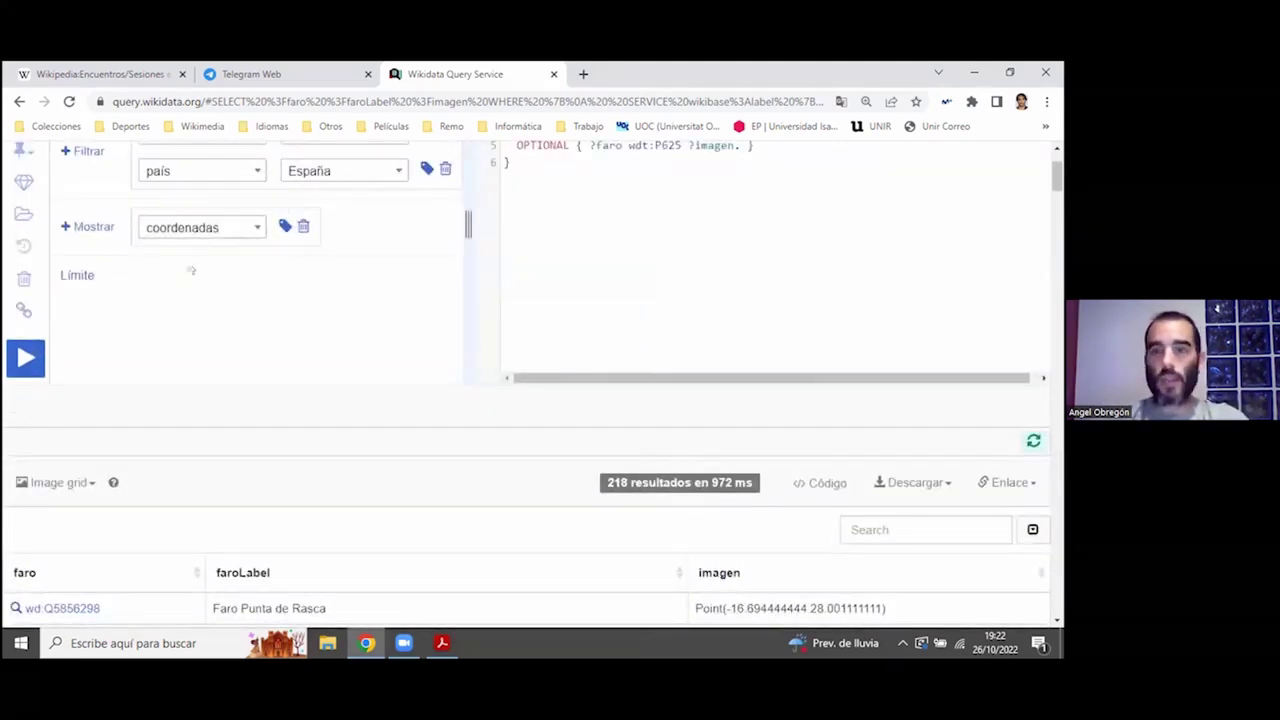
{"action": "scroll", "coordinate": [249, 354], "scroll_direction": "down", "scroll_amount": 4}
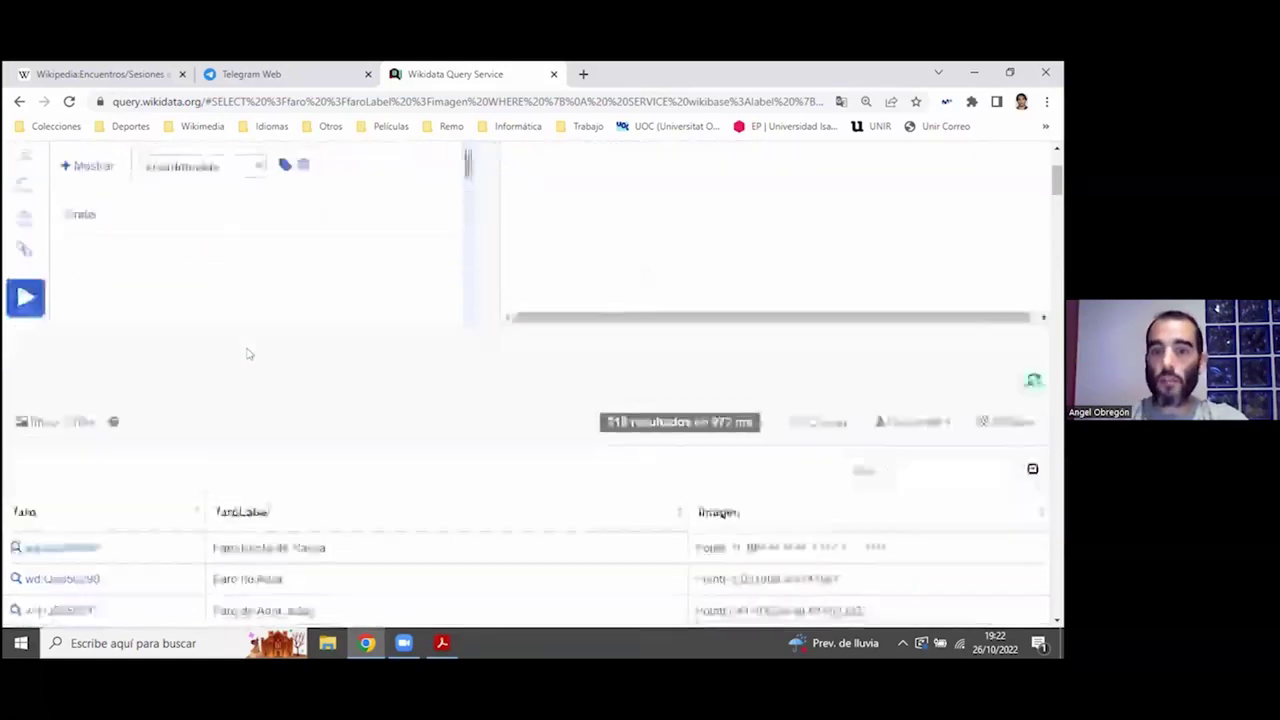
Step: Display the lighthouse coordinates as a map and examine their distribution around Spain
{"action": "left_click", "coordinate": [82, 250]}
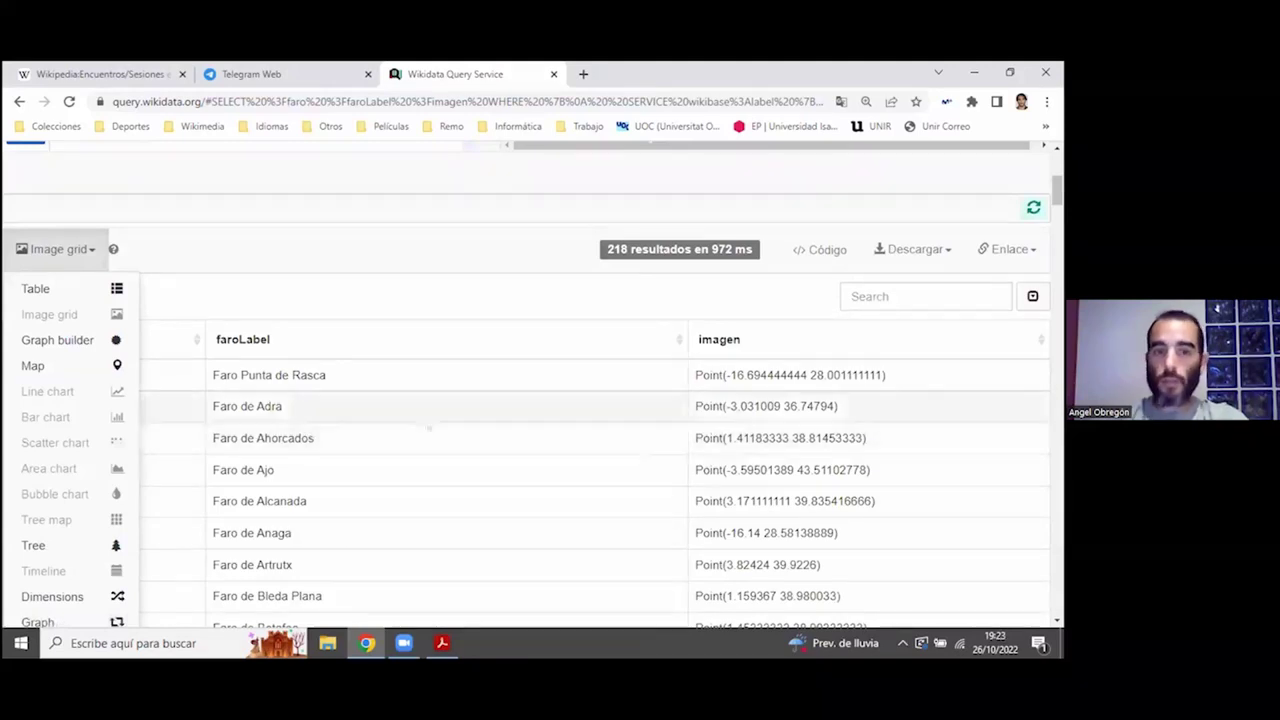
{"action": "scroll", "coordinate": [228, 333], "scroll_direction": "up", "scroll_amount": 3}
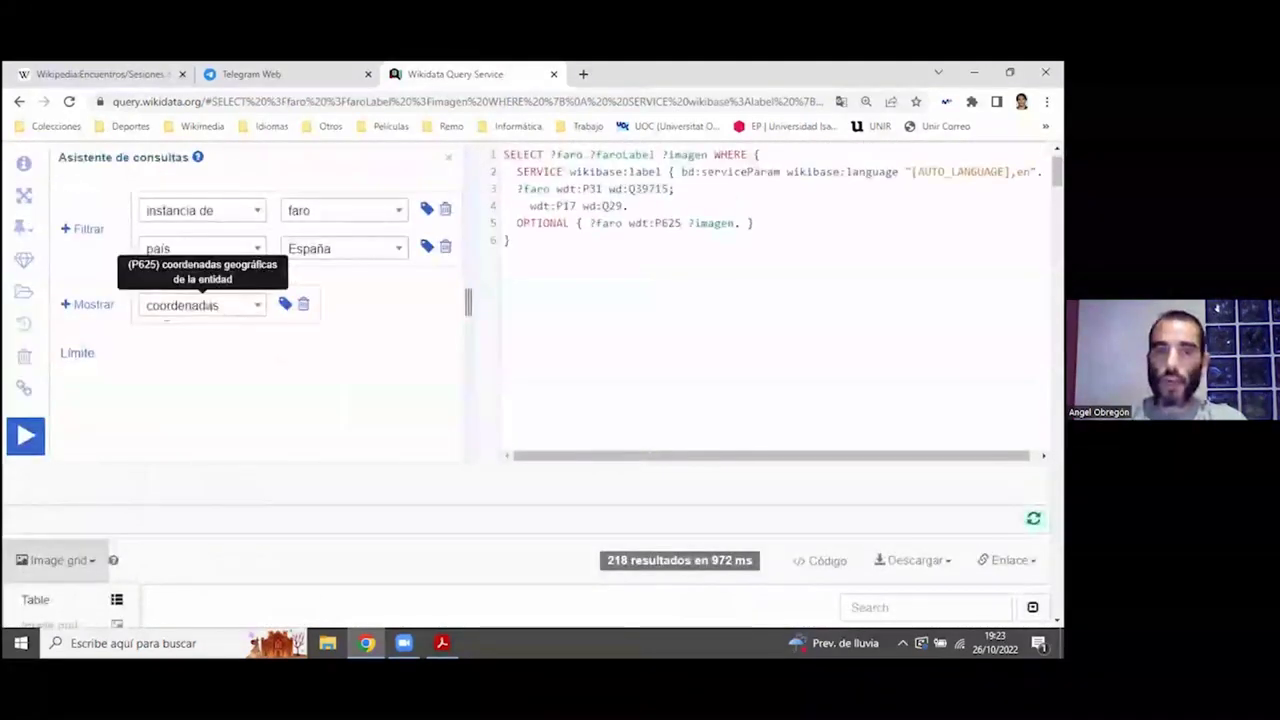
{"action": "scroll", "coordinate": [245, 325], "scroll_direction": "down", "scroll_amount": 3}
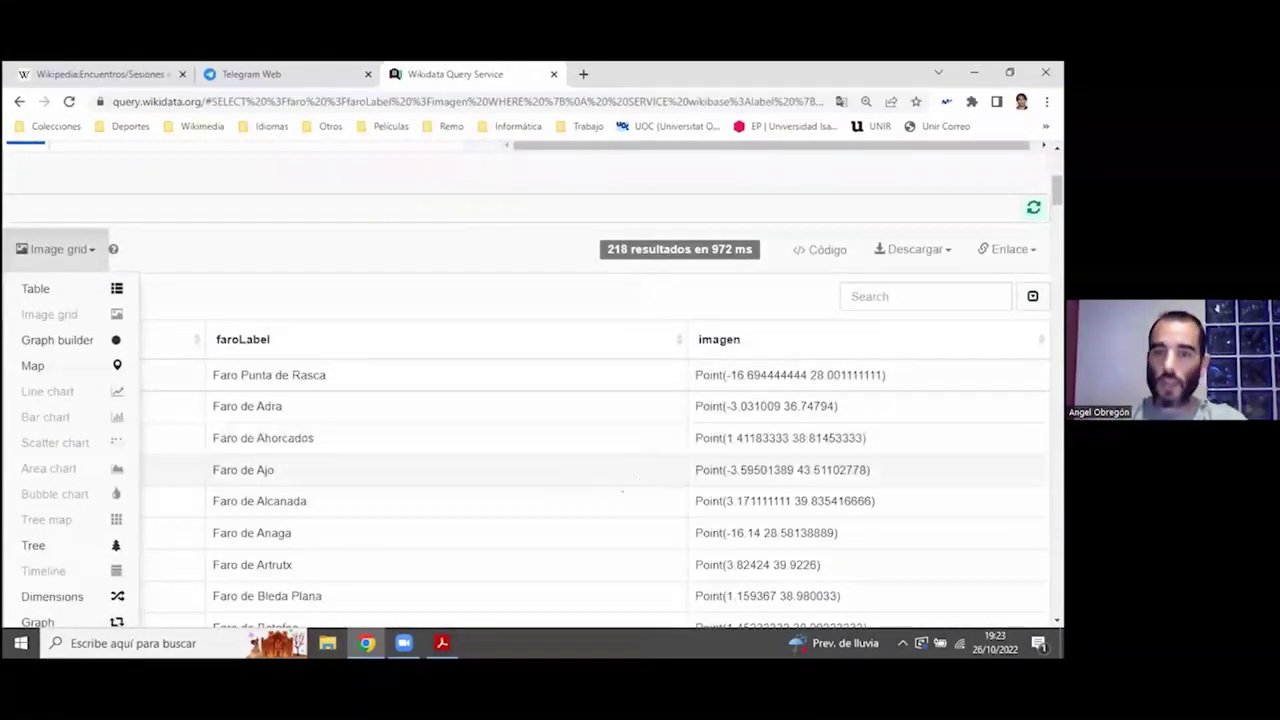
{"action": "left_click", "coordinate": [66, 367]}
{"action": "scroll", "coordinate": [300, 330], "scroll_direction": "down", "scroll_amount": 3}
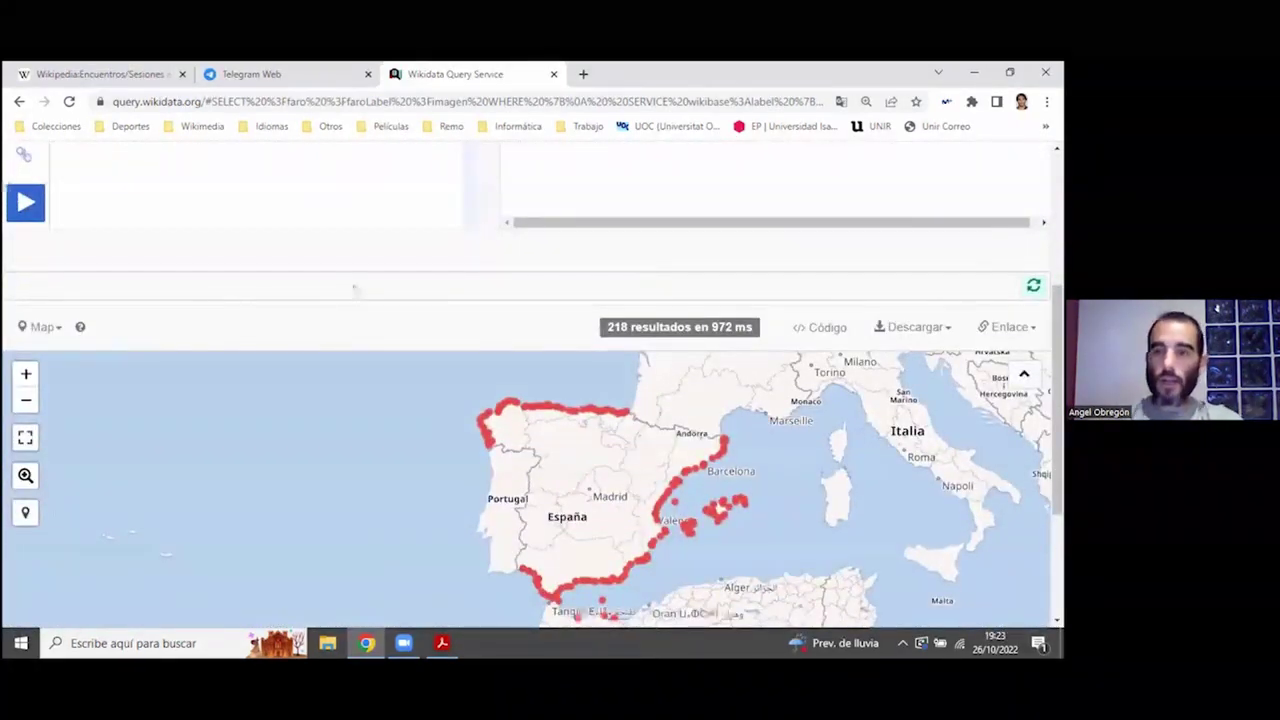
{"action": "scroll", "coordinate": [357, 286], "scroll_direction": "down", "scroll_amount": 1}
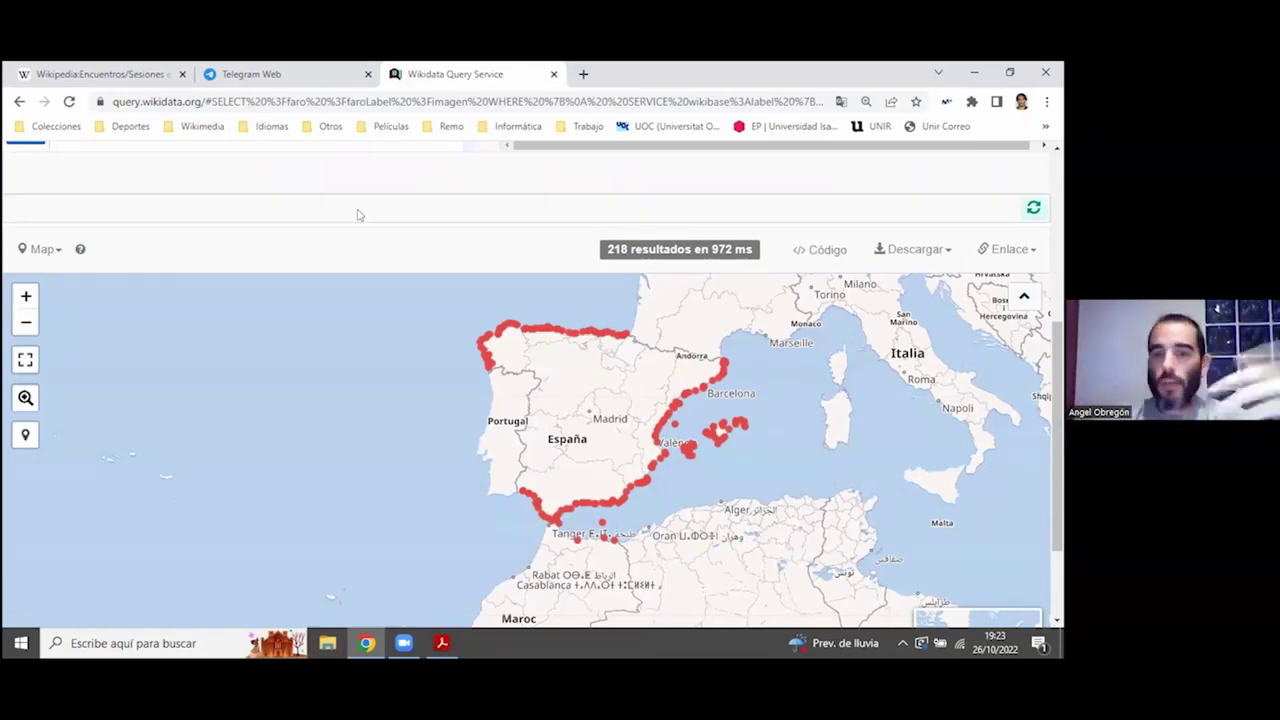
{"action": "left_click_drag", "start_coordinate": [400, 422], "coordinate": [339, 411]}
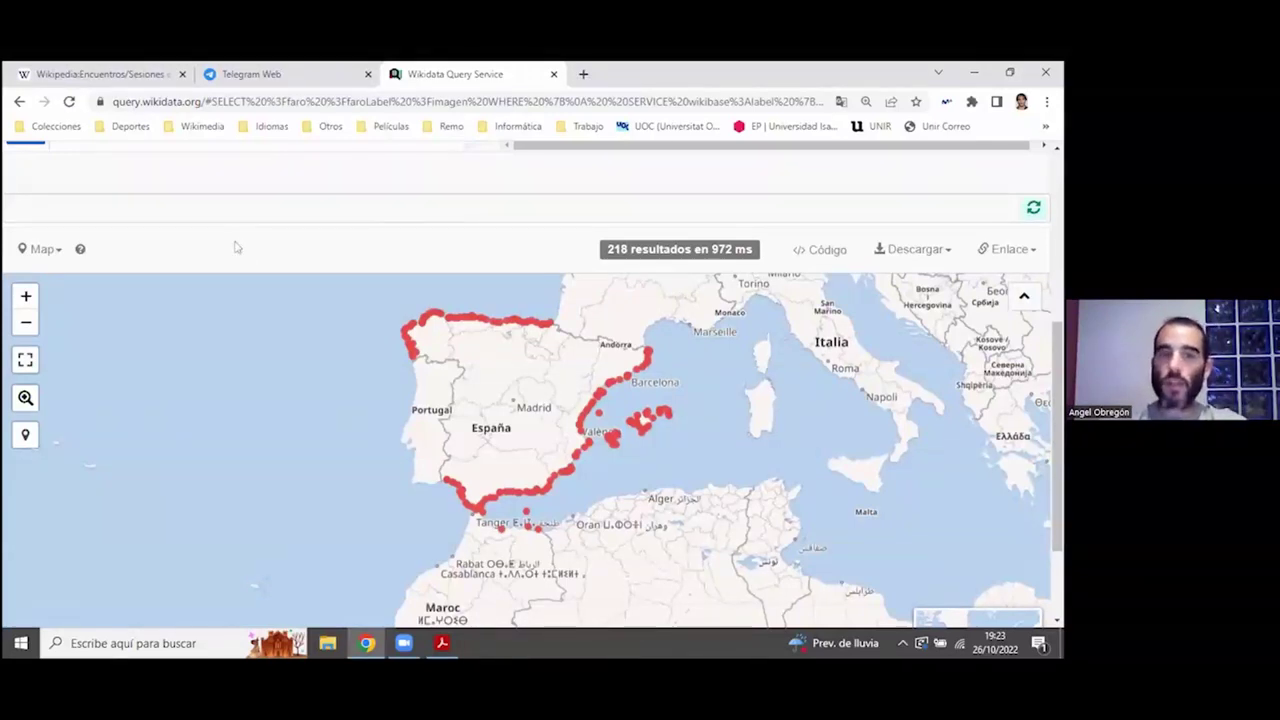
{"action": "left_click", "coordinate": [45, 250]}
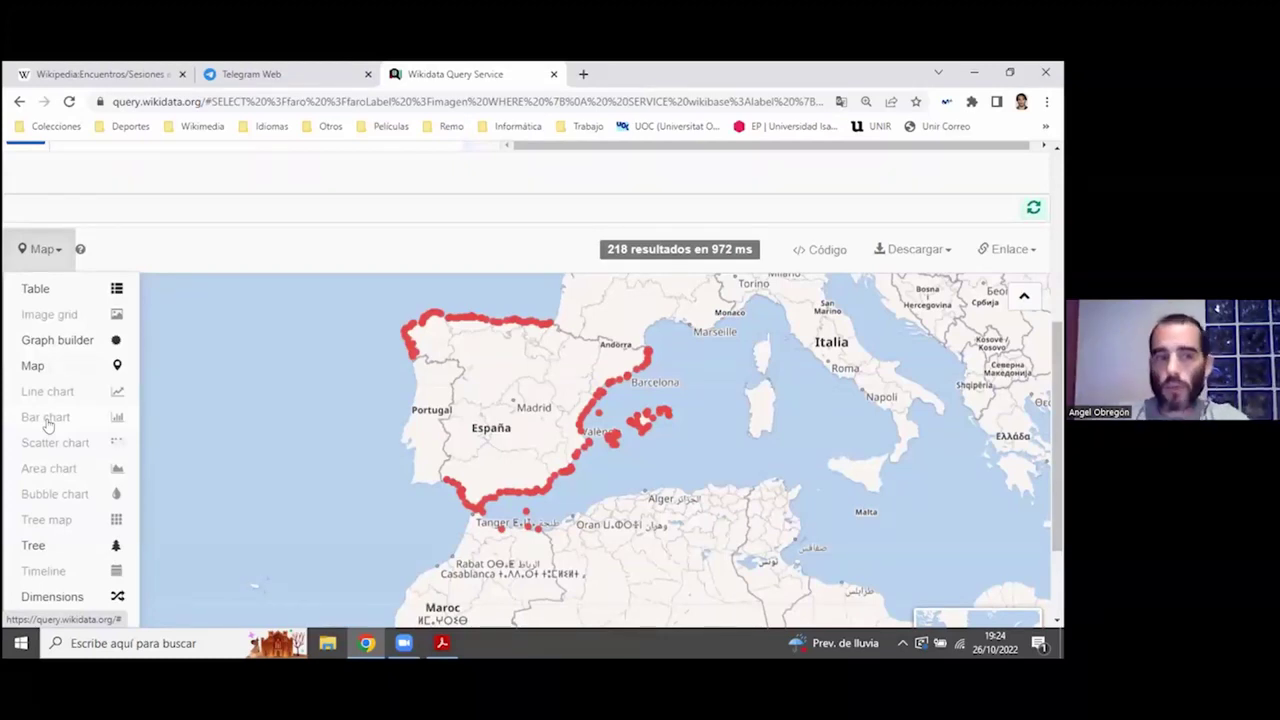
{"action": "left_click", "coordinate": [157, 249]}
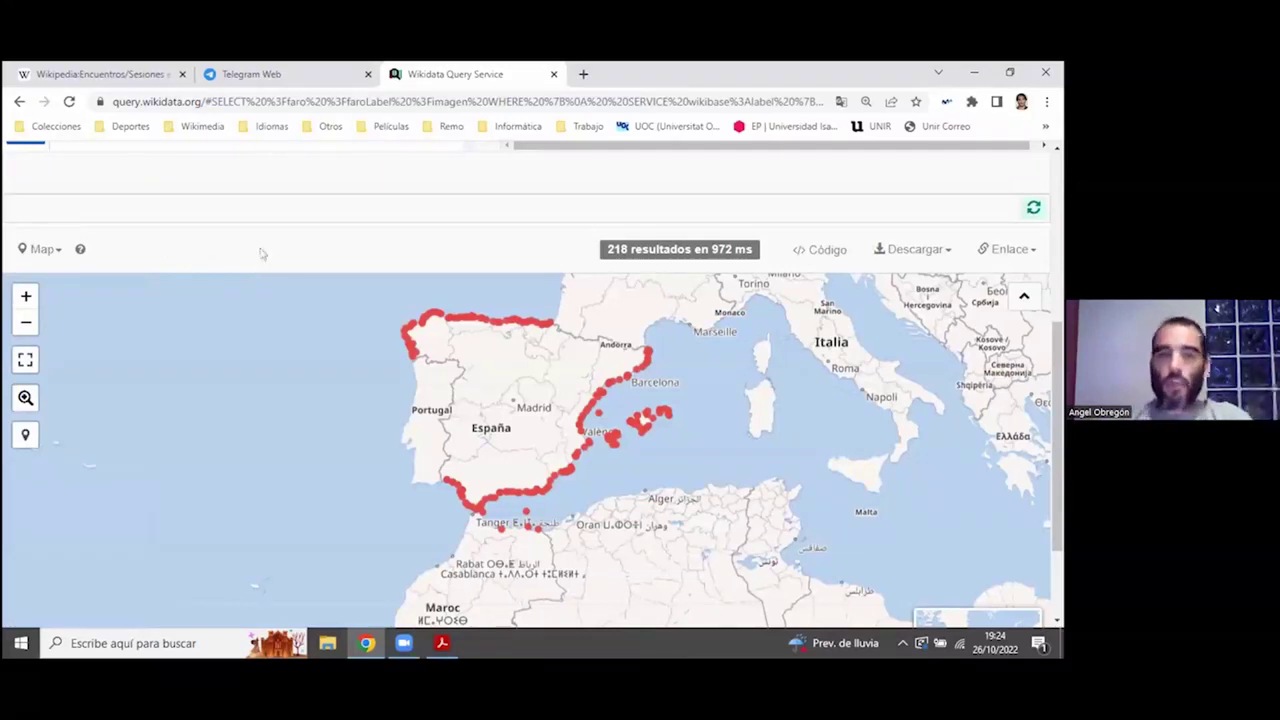
{"action": "scroll", "coordinate": [257, 249], "scroll_direction": "up", "scroll_amount": 1}
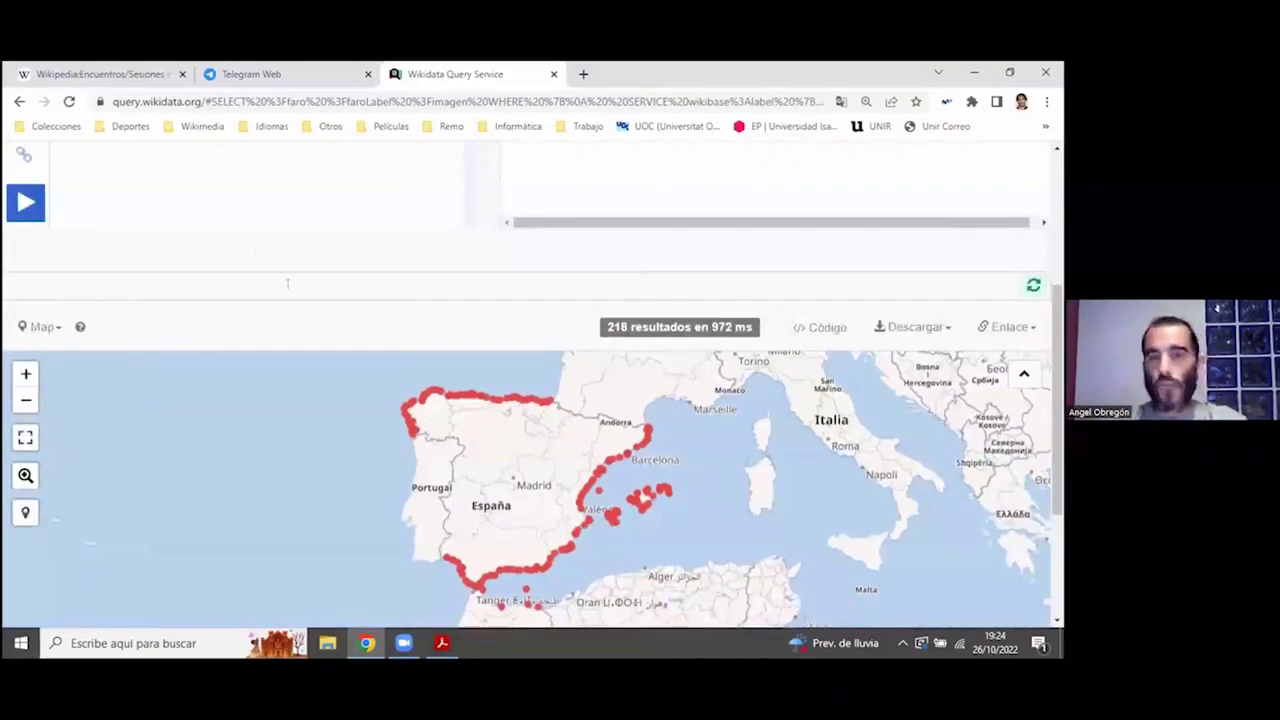
{"action": "key", "text": "alt+Tab"}
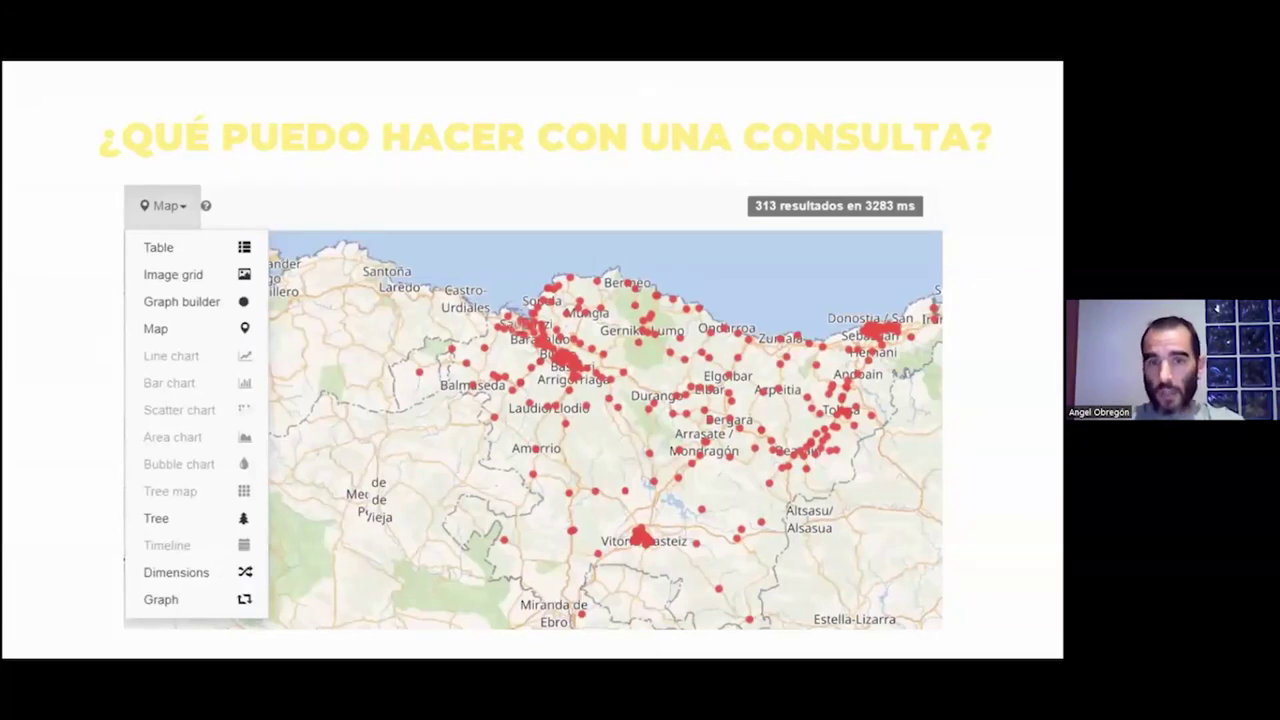
{"action": "key", "text": "Right"}
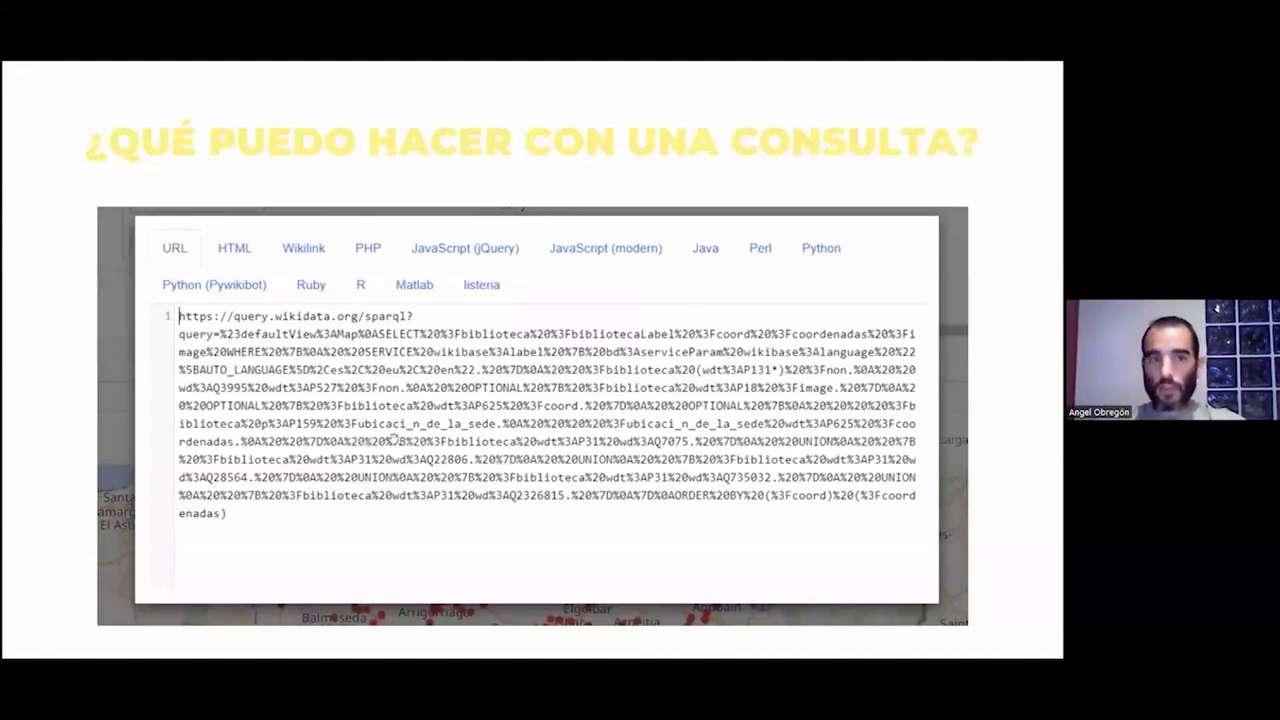
{"action": "key", "text": "alt+Tab"}
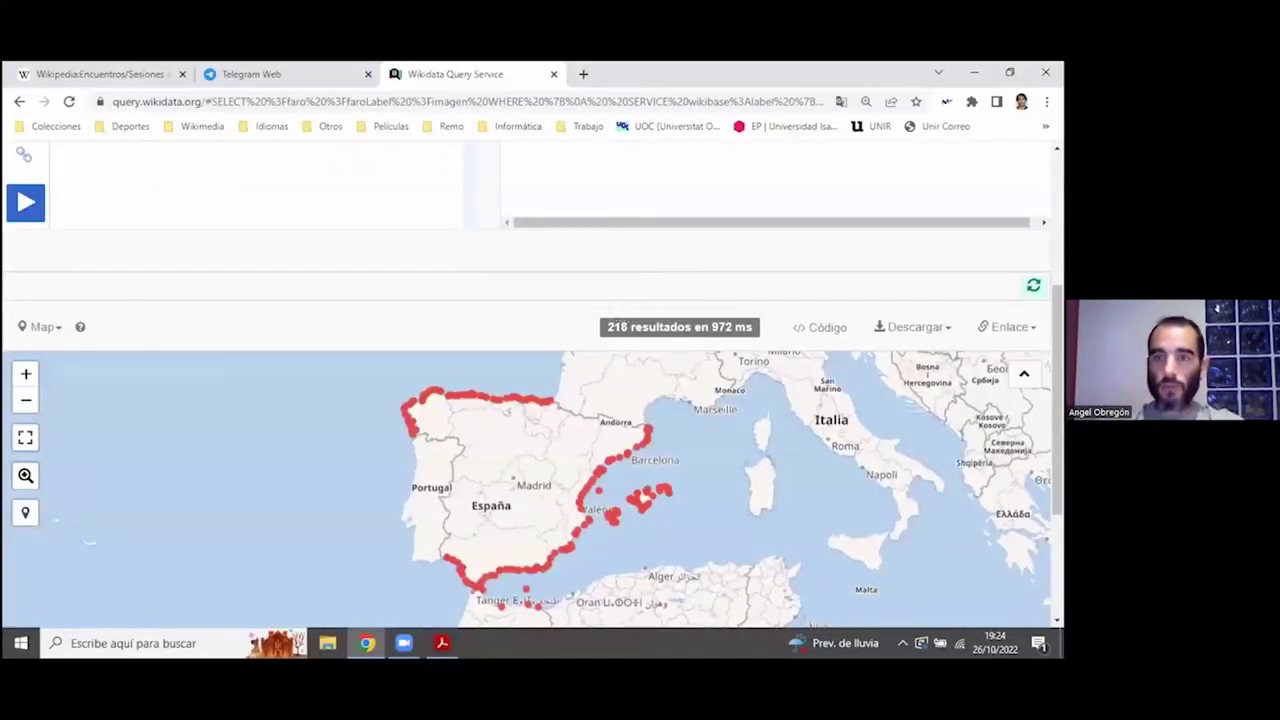
Step: Open the generated code for the query and examine its Python (Pywikibot) version
{"action": "left_click", "coordinate": [830, 328]}
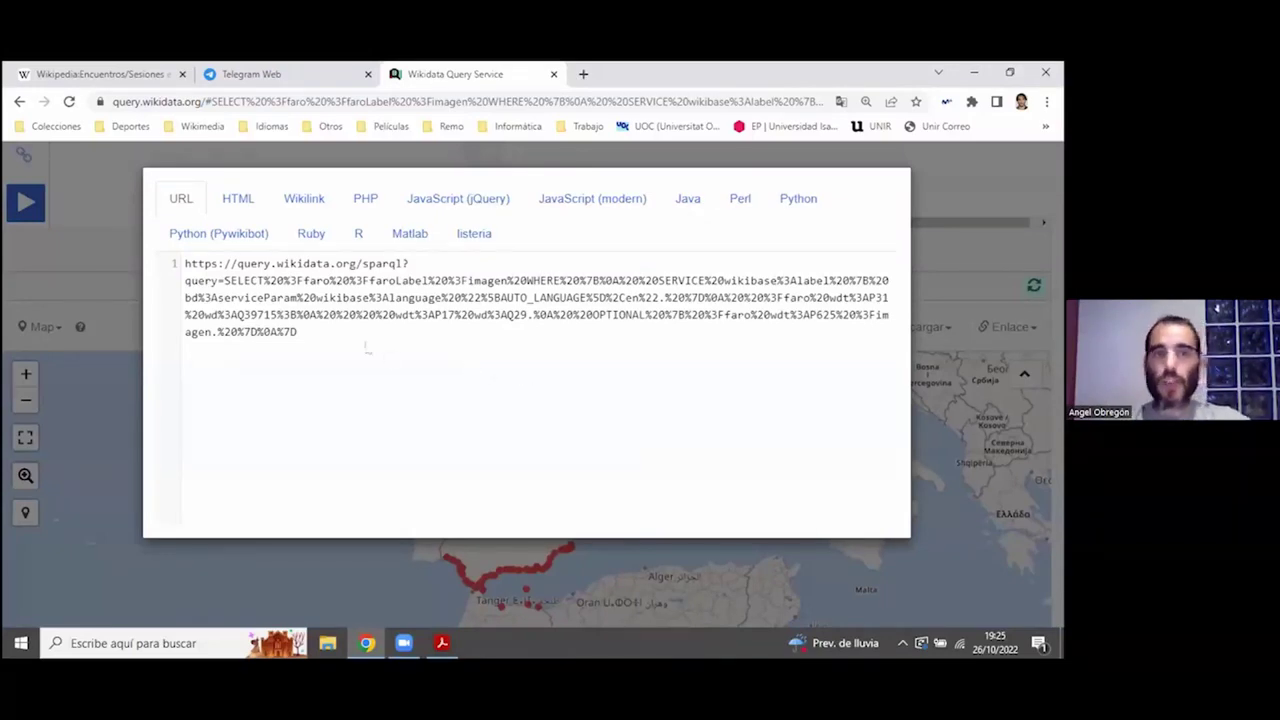
{"action": "left_click", "coordinate": [230, 238]}
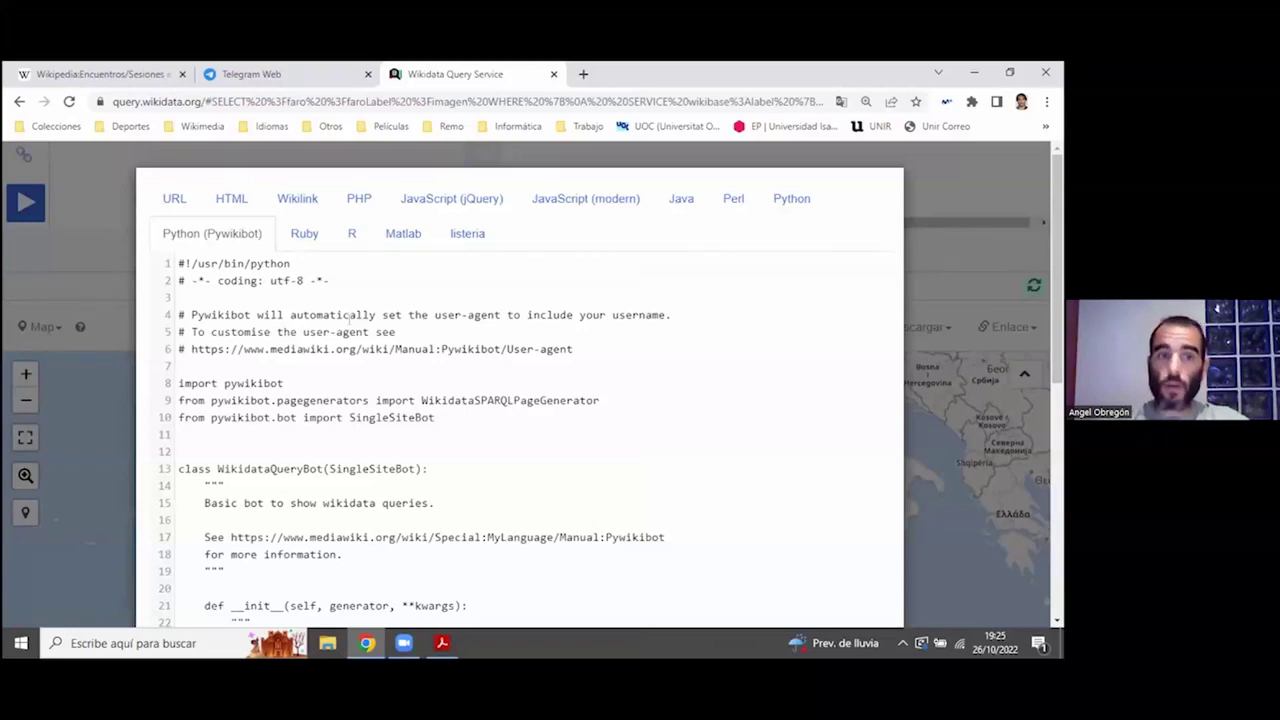
{"action": "scroll", "coordinate": [350, 318], "scroll_direction": "down", "scroll_amount": 3}
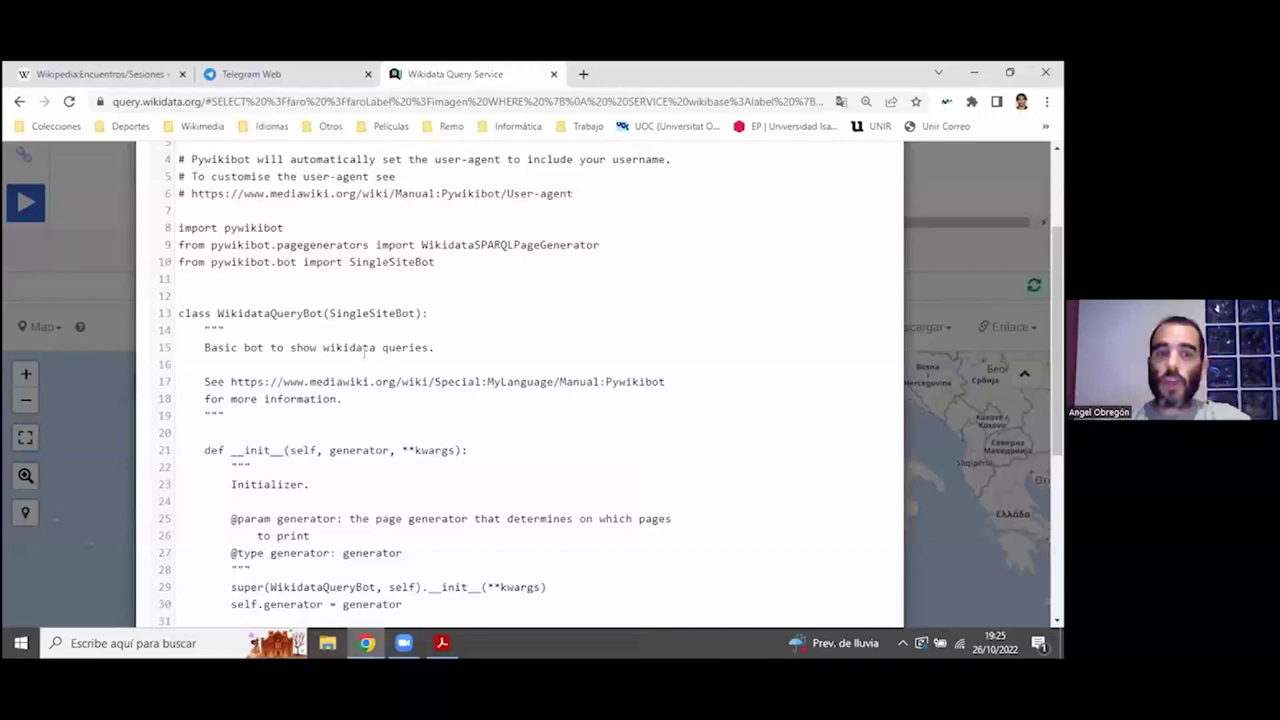
{"action": "scroll", "coordinate": [364, 352], "scroll_direction": "up", "scroll_amount": 3}
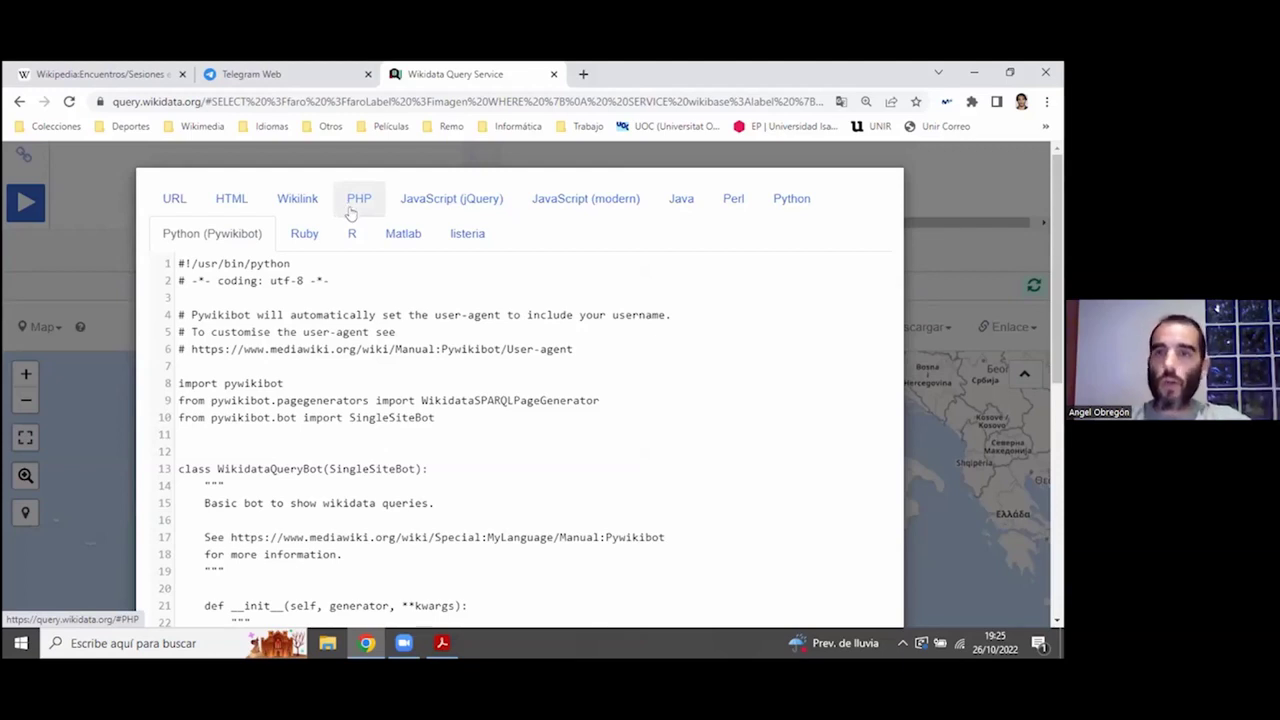
Step: Show the query's listeria code and select the whole Wikidata list template to examine it
{"action": "left_click", "coordinate": [467, 236]}
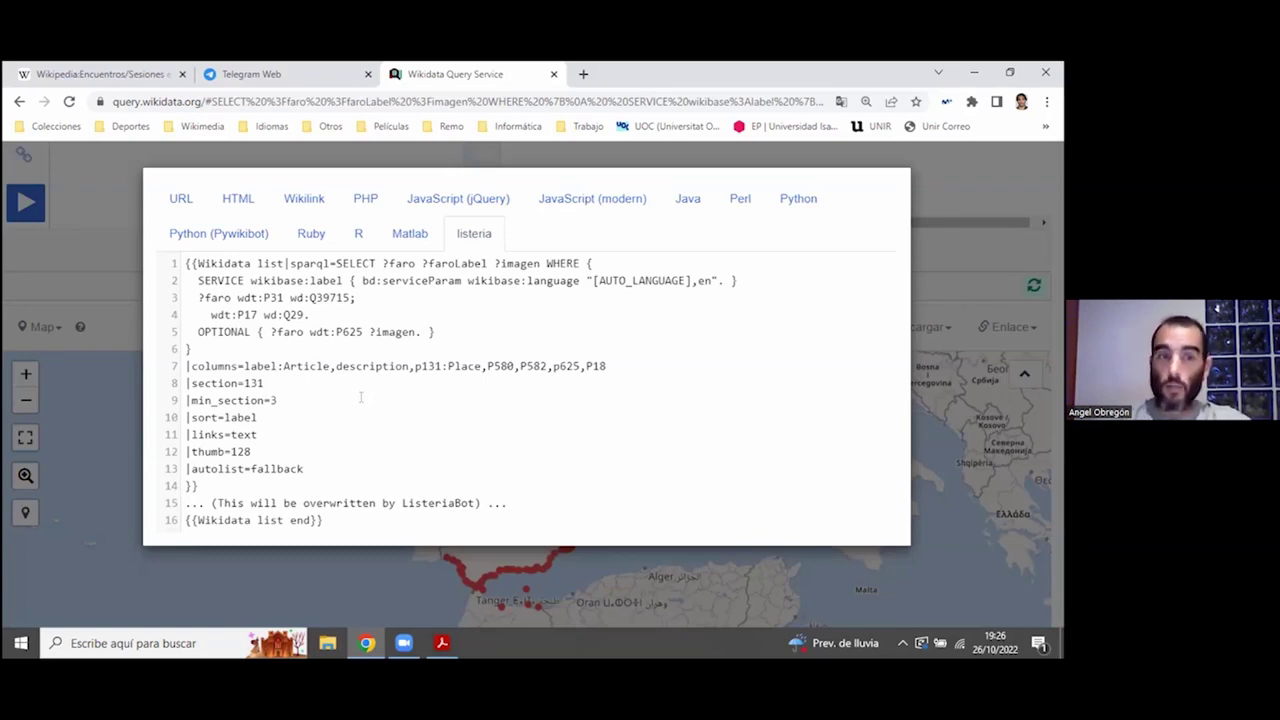
{"action": "left_click_drag", "start_coordinate": [186, 263], "coordinate": [192, 348]}
{"action": "left_click", "coordinate": [266, 345]}
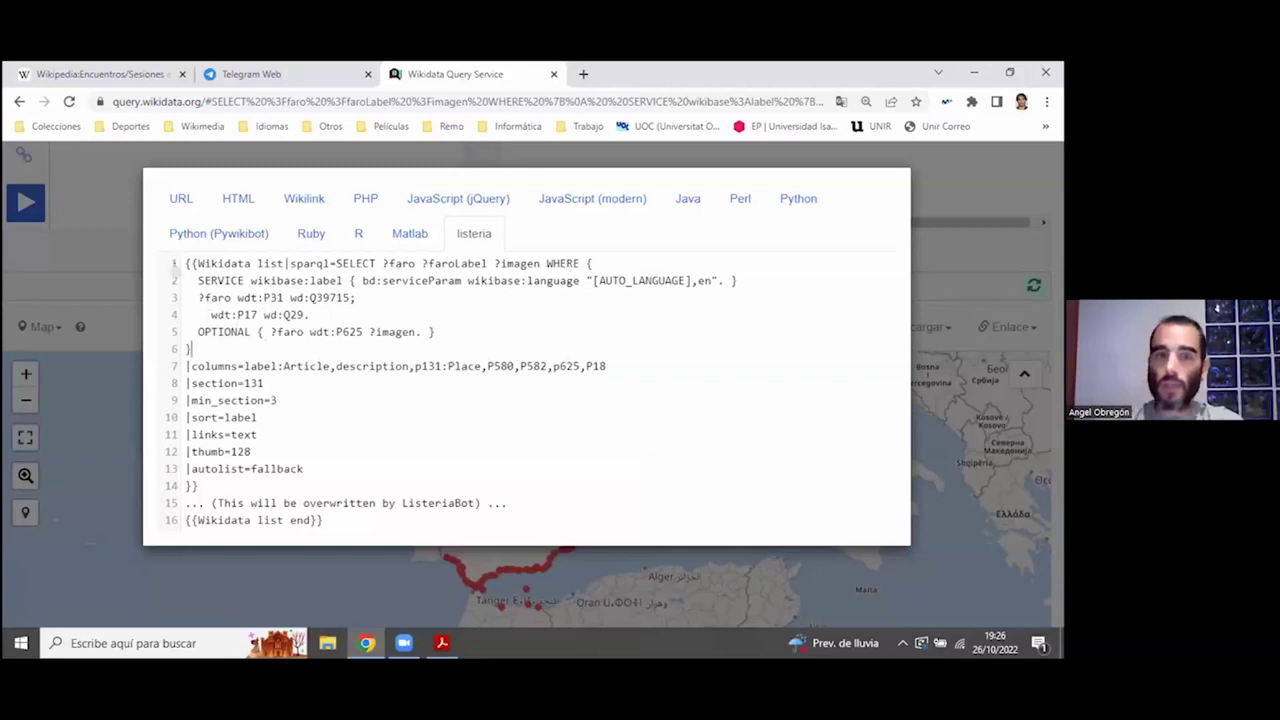
{"action": "left_click_drag", "start_coordinate": [185, 263], "coordinate": [361, 517]}
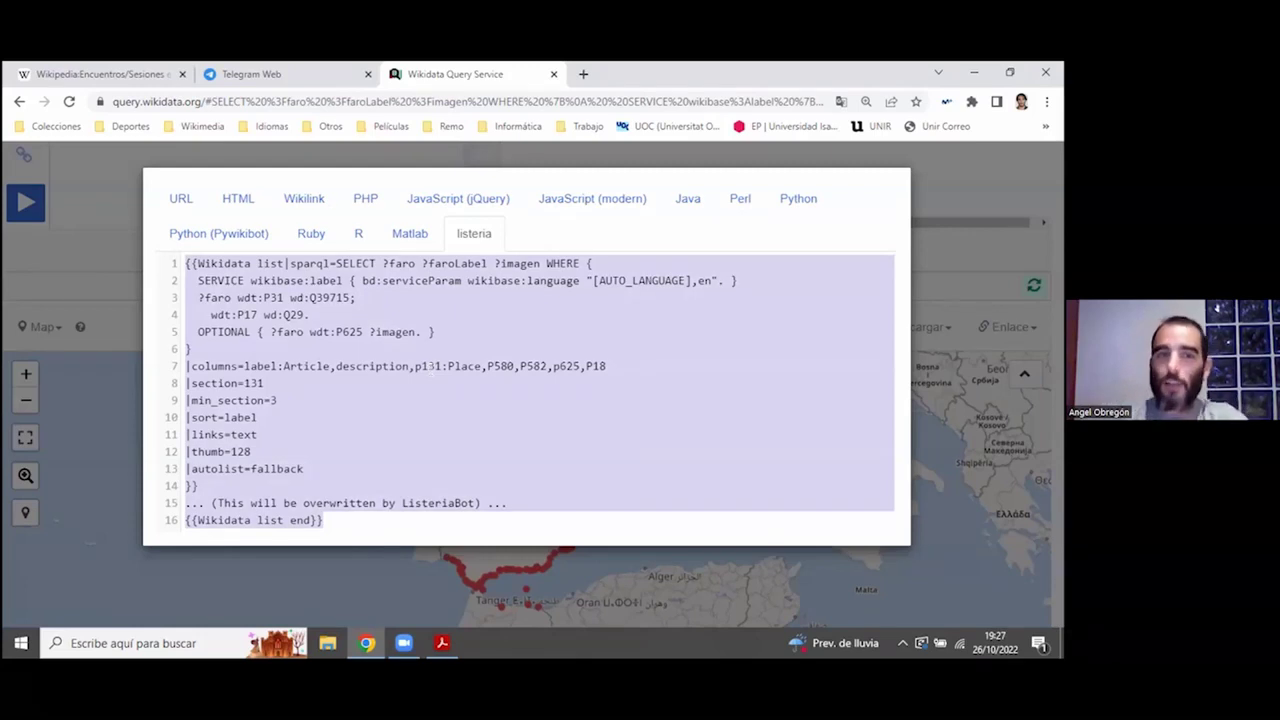
Step: Show the HTML version of the query code and select the entire iframe embed snippet
{"action": "left_click", "coordinate": [231, 204]}
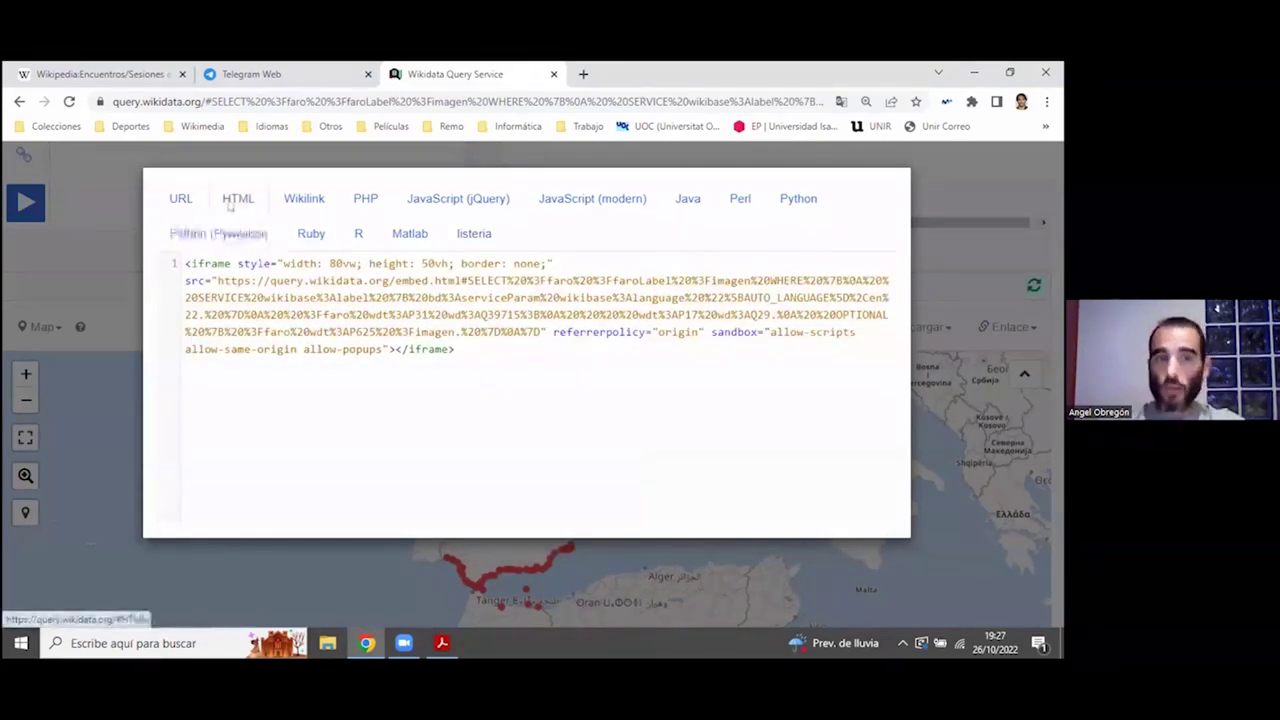
{"action": "left_click_drag", "start_coordinate": [456, 349], "coordinate": [184, 263]}
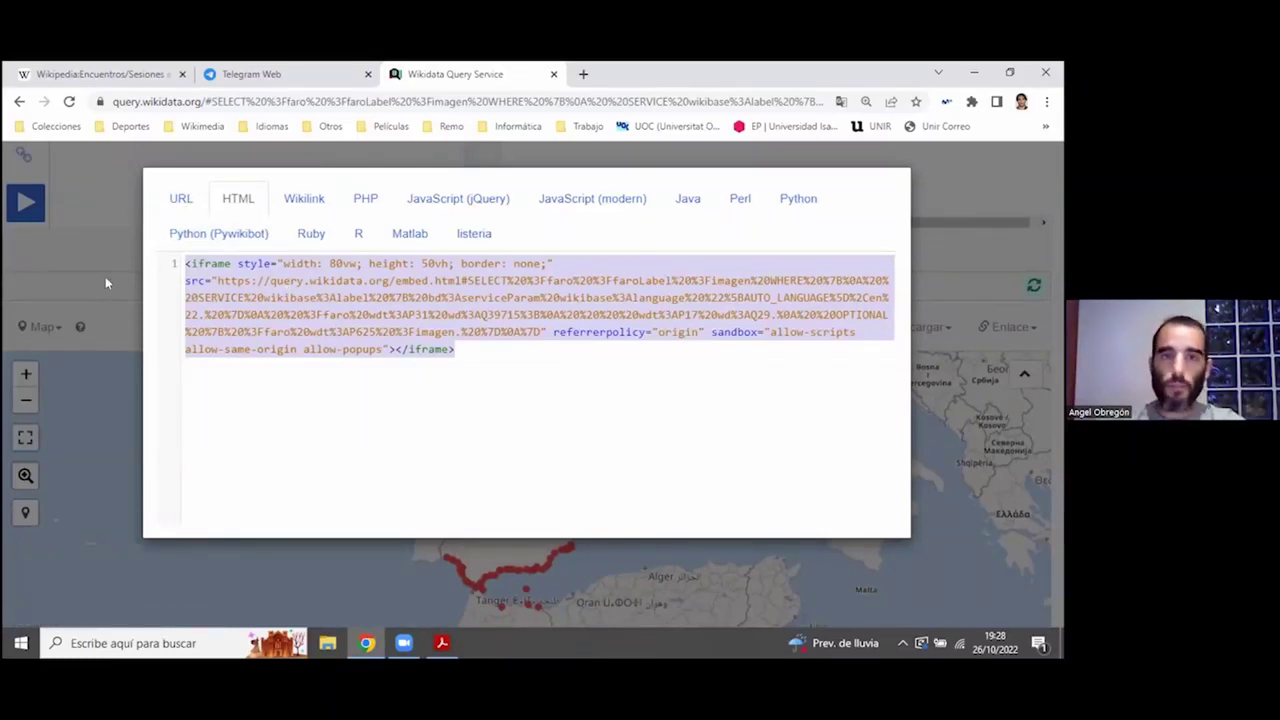
Step: Advance the presentation to the slide on download formats, and close the code window back in the Wikidata Query Service
{"action": "key", "text": "alt+Tab"}
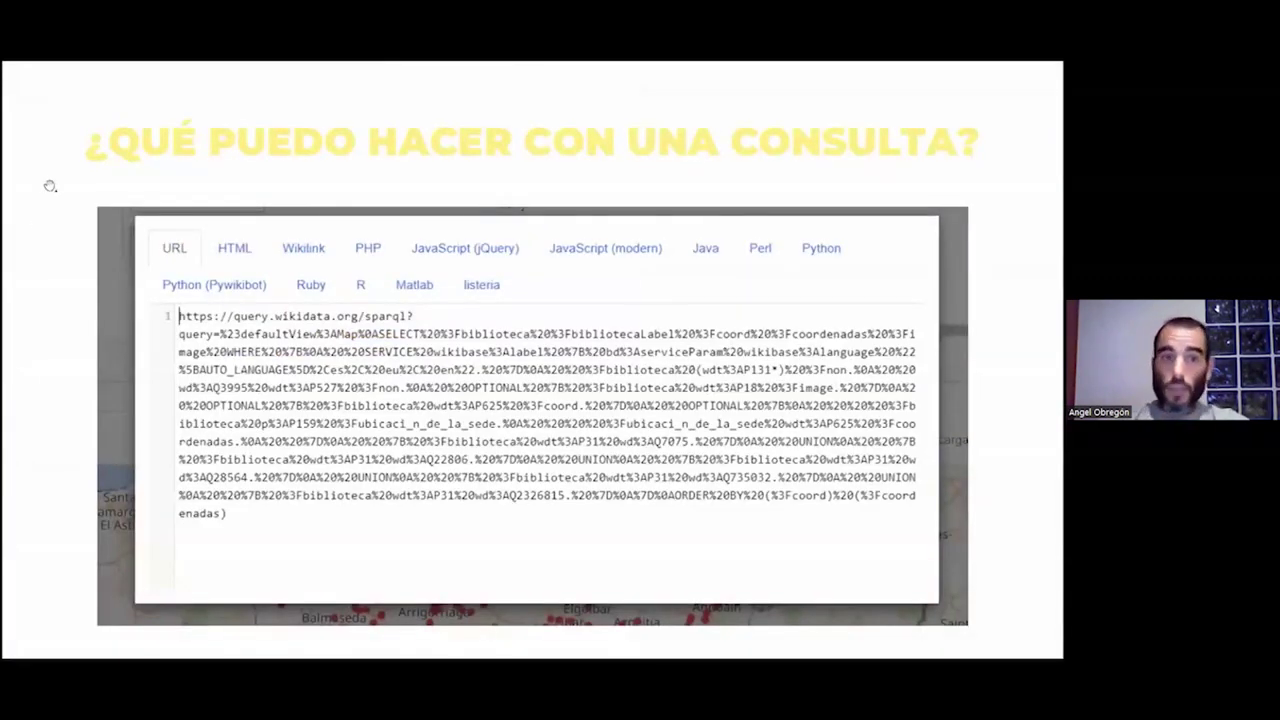
{"action": "key", "text": "Right"}
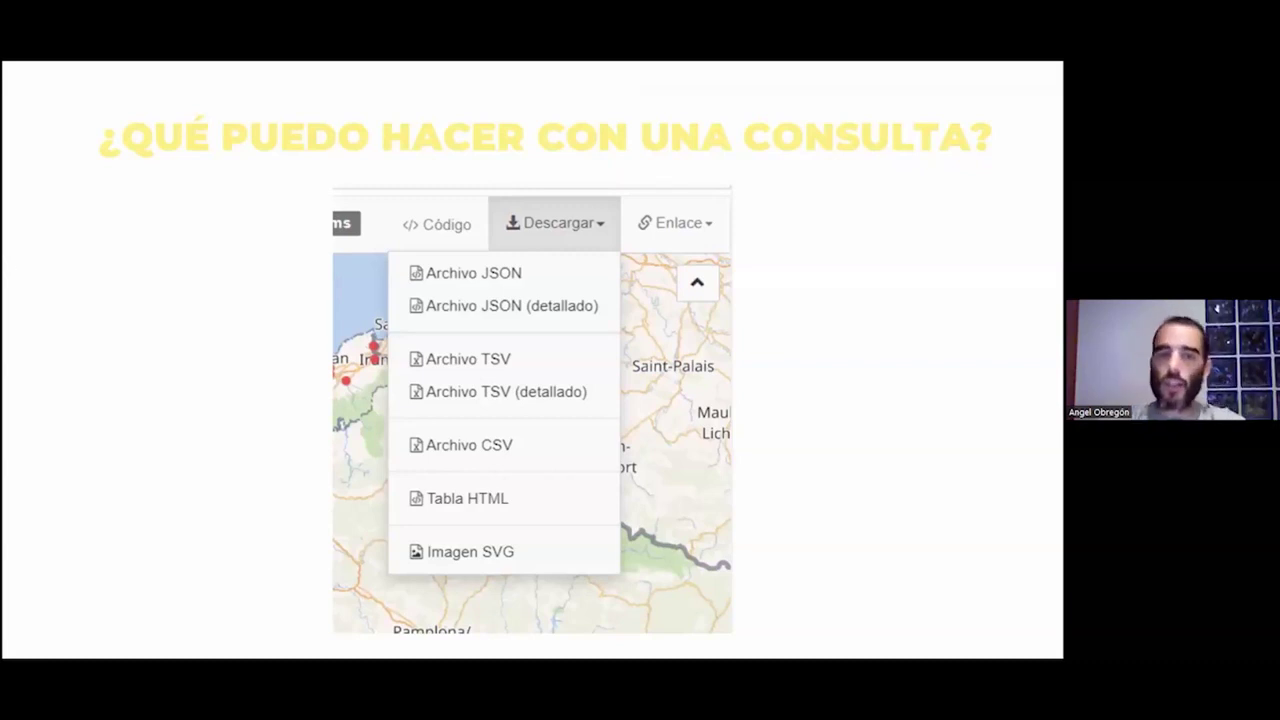
{"action": "key", "text": "alt+Tab"}
{"action": "key", "text": "Escape"}
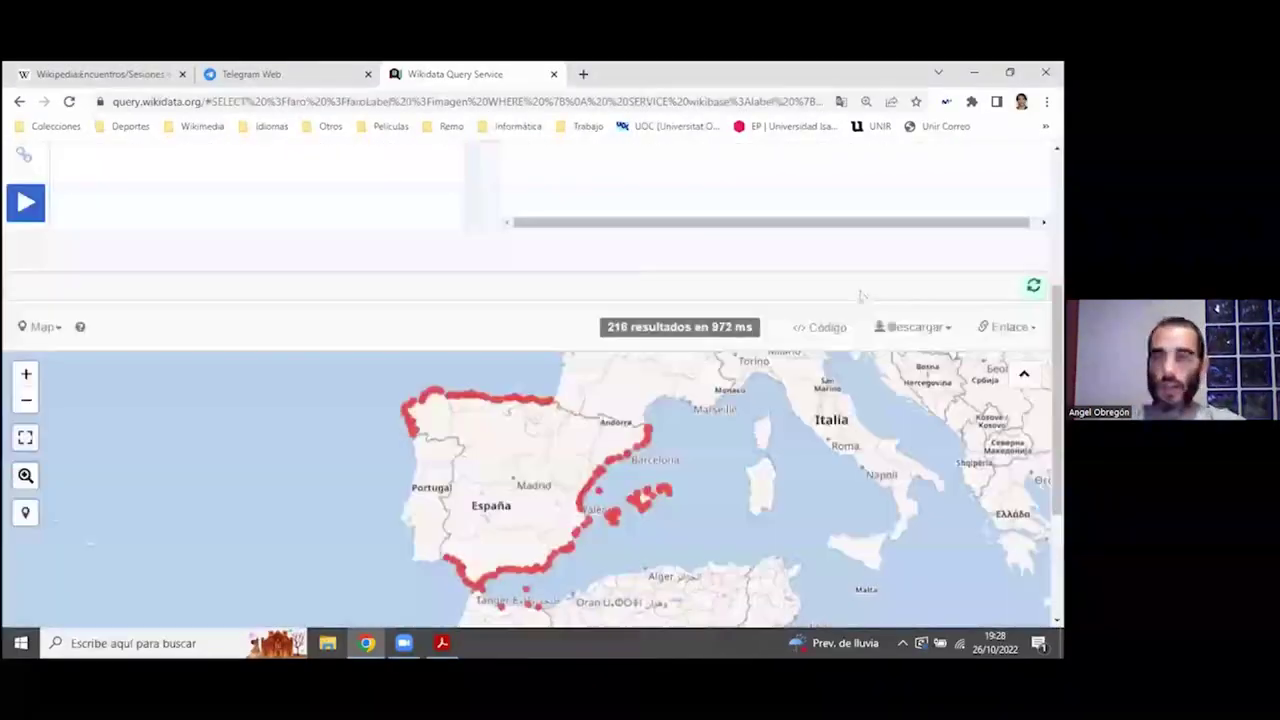
Step: Switch the lighthouse results from map to table view and examine the available download formats
{"action": "left_click", "coordinate": [886, 327]}
{"action": "scroll", "coordinate": [803, 259], "scroll_direction": "down", "scroll_amount": 1}
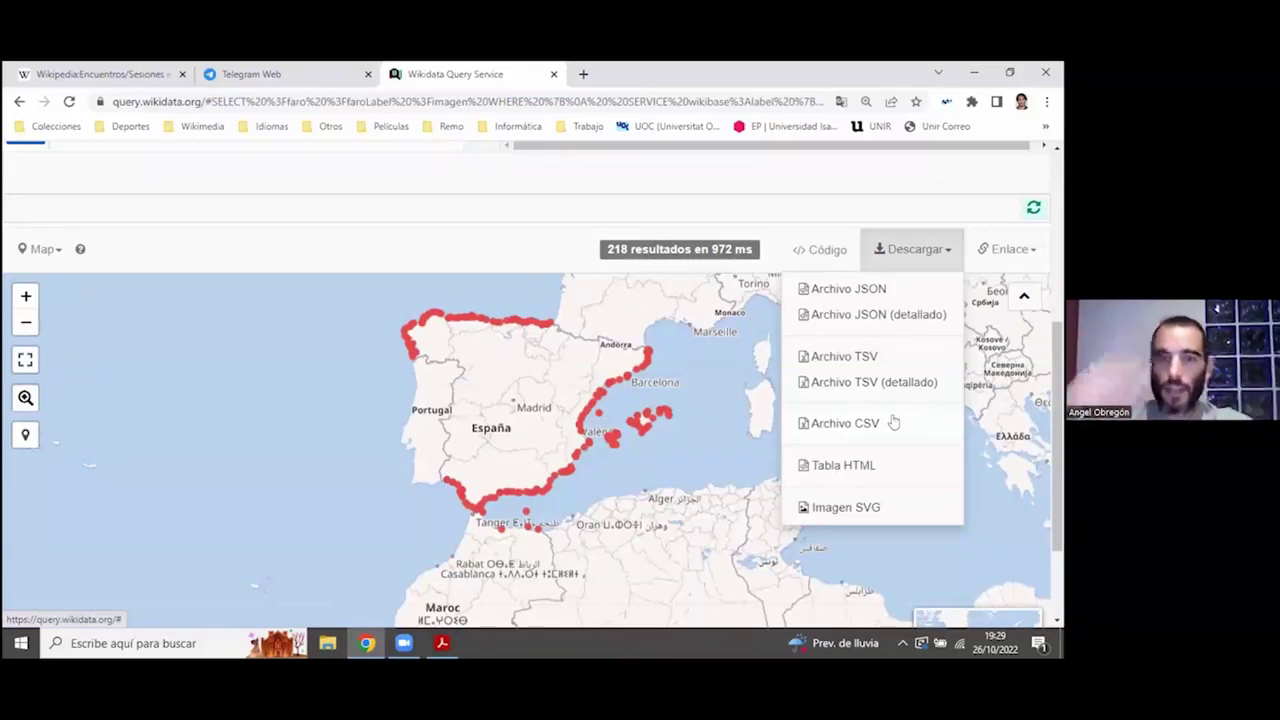
{"action": "left_click", "coordinate": [47, 252]}
{"action": "left_click", "coordinate": [60, 286]}
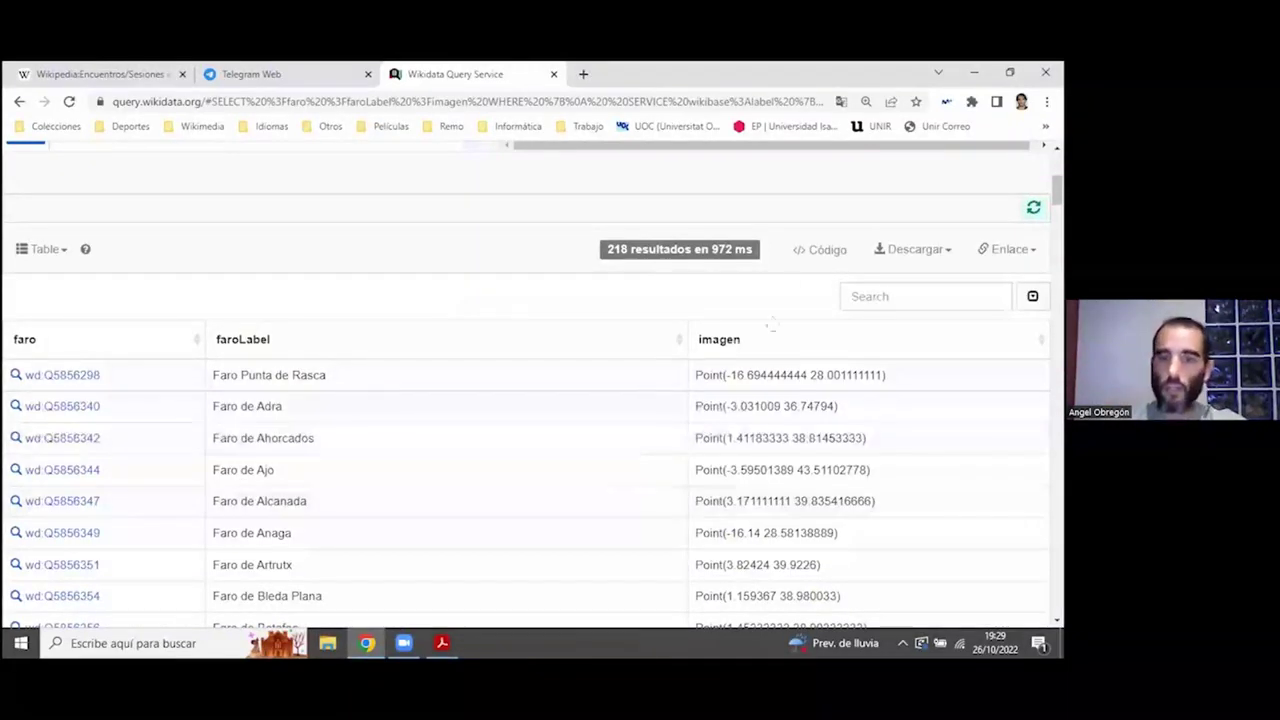
{"action": "left_click", "coordinate": [912, 249]}
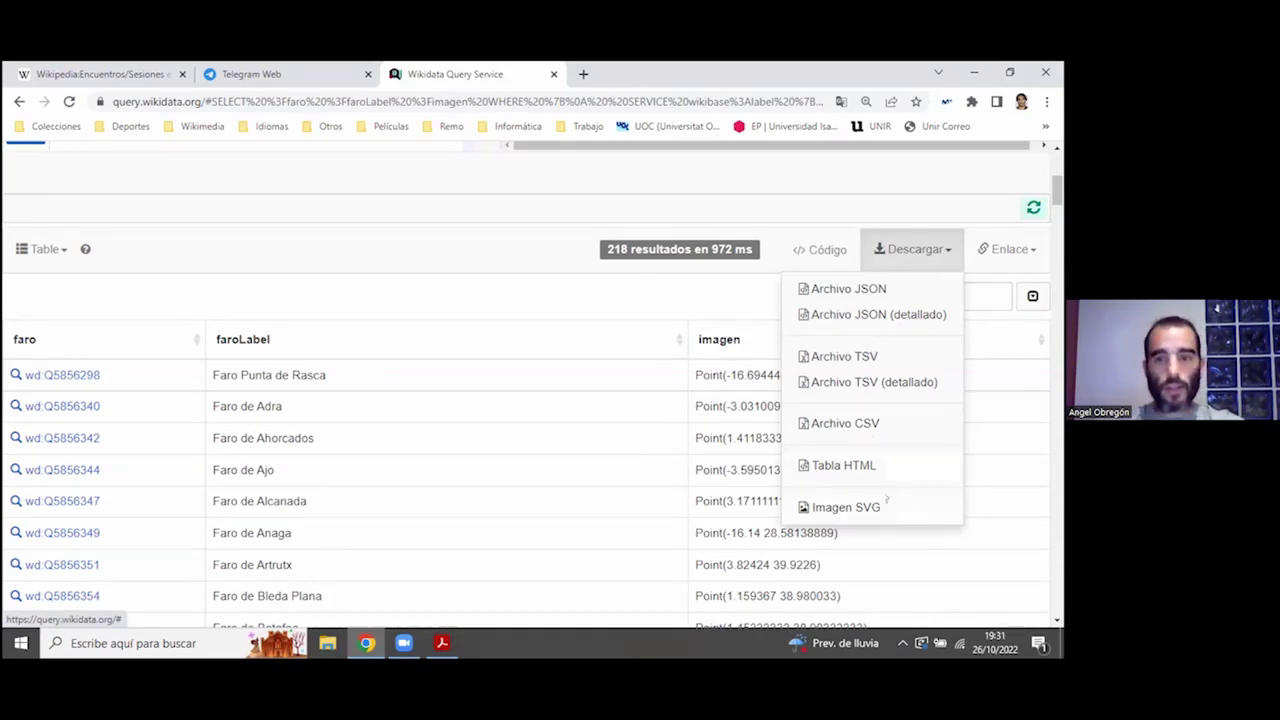
Step: Generate a short URL to the query result and select the link
{"action": "left_click", "coordinate": [1003, 256]}
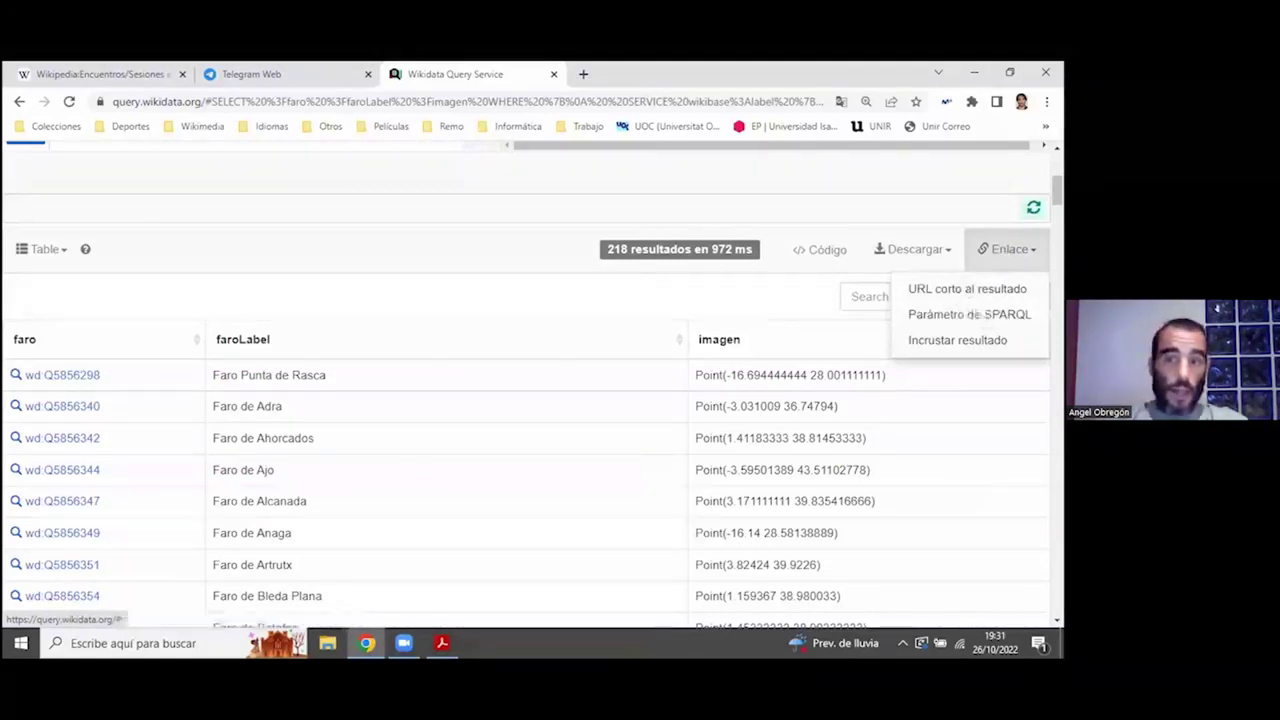
{"action": "left_click", "coordinate": [960, 290]}
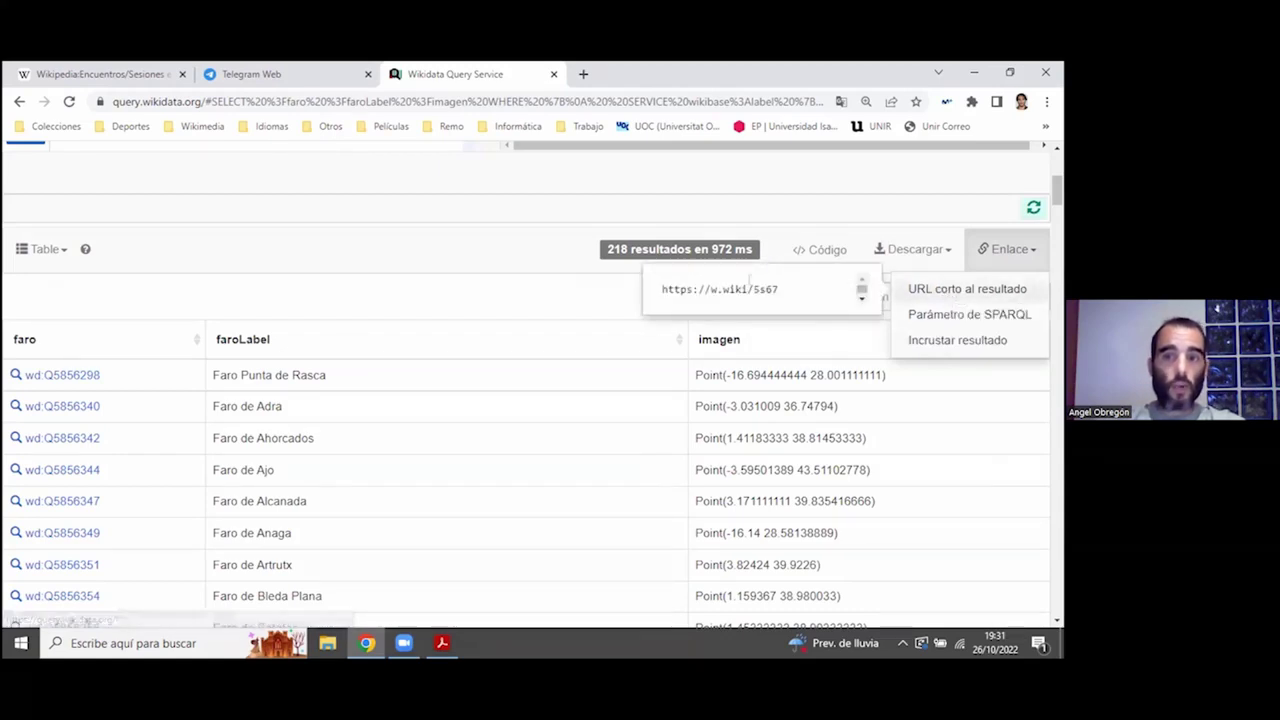
{"action": "triple_click", "coordinate": [750, 286]}
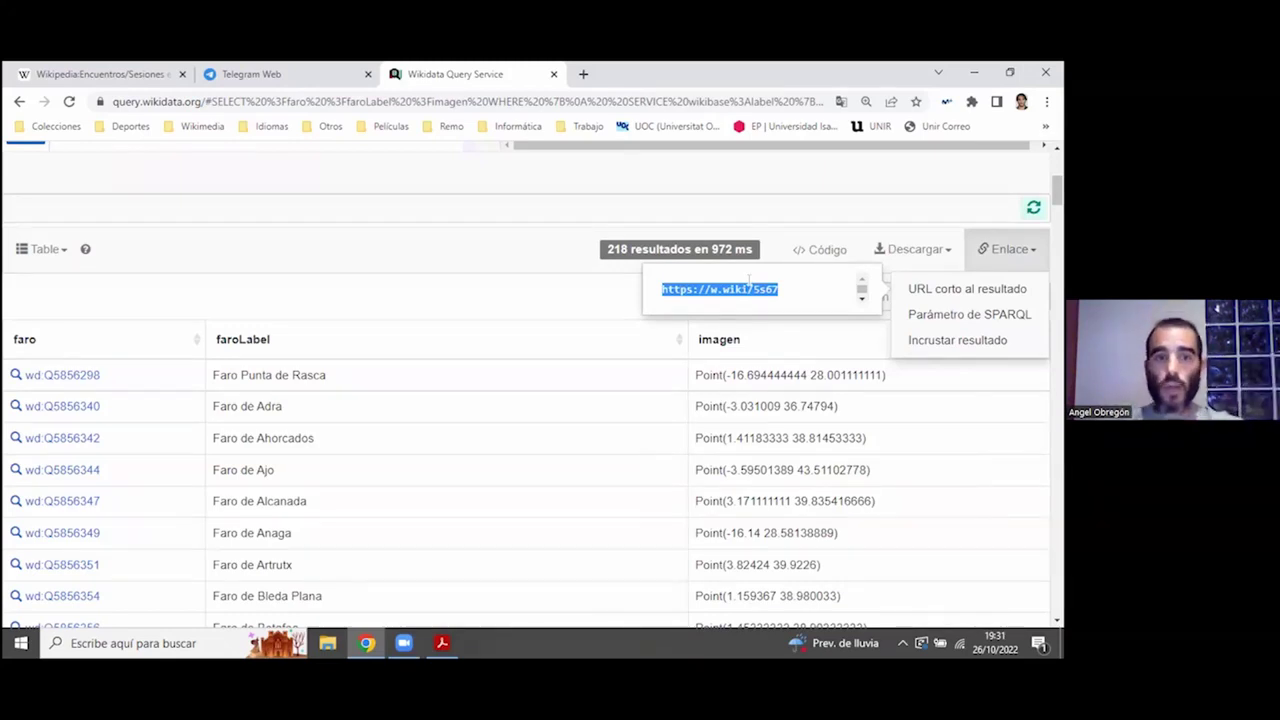
{"action": "scroll", "coordinate": [750, 282], "scroll_direction": "up", "scroll_amount": 4}
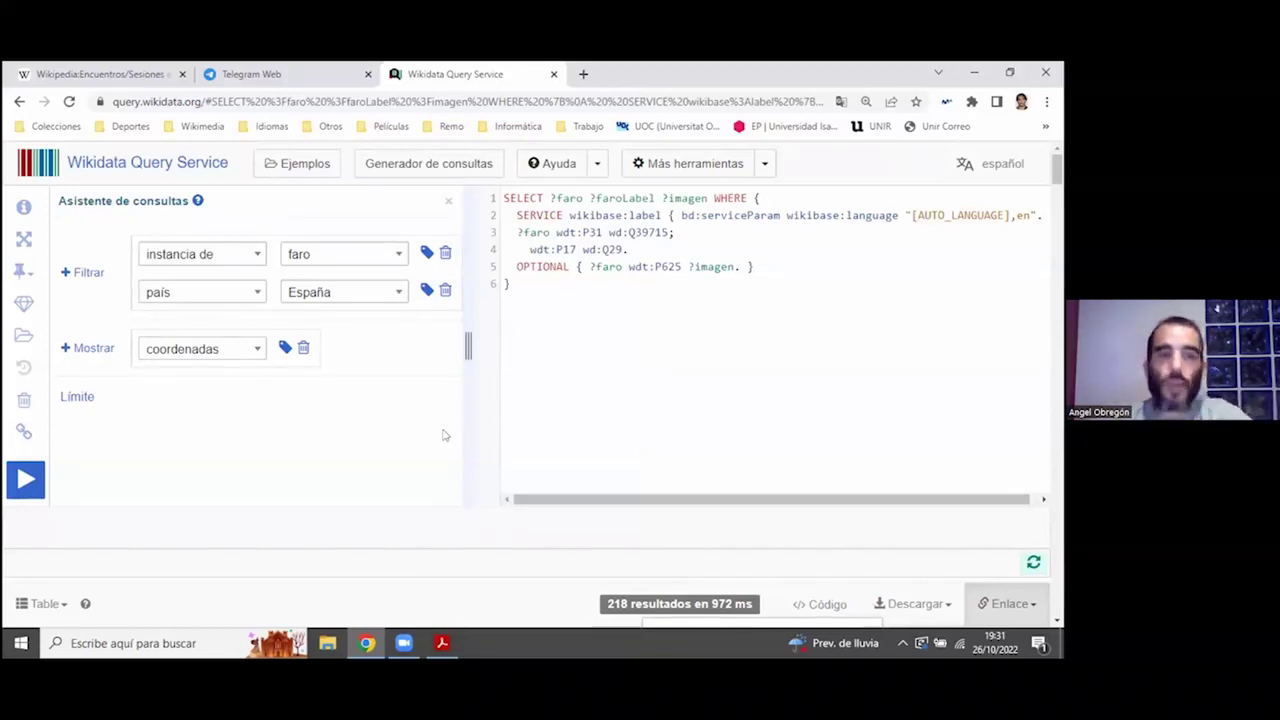
{"action": "scroll", "coordinate": [415, 395], "scroll_direction": "down", "scroll_amount": 3}
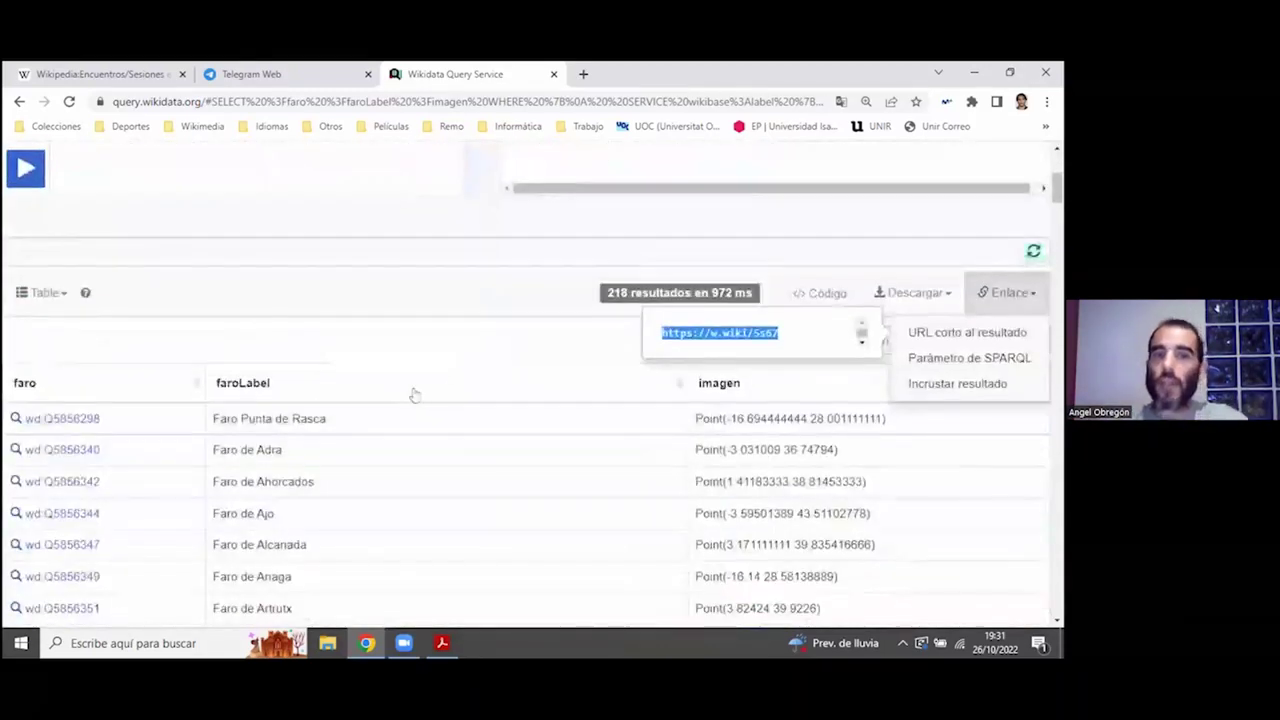
{"action": "scroll", "coordinate": [488, 400], "scroll_direction": "down", "scroll_amount": 2}
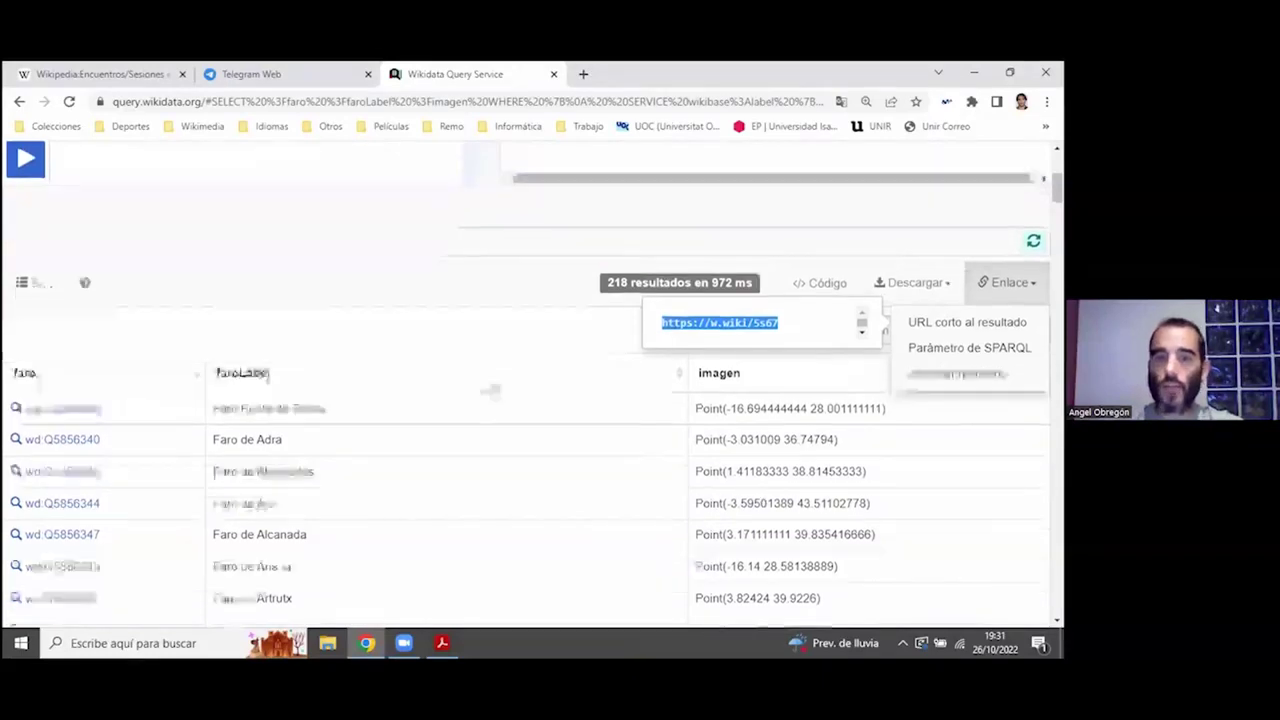
{"action": "scroll", "coordinate": [1062, 220], "scroll_direction": "up", "scroll_amount": 1}
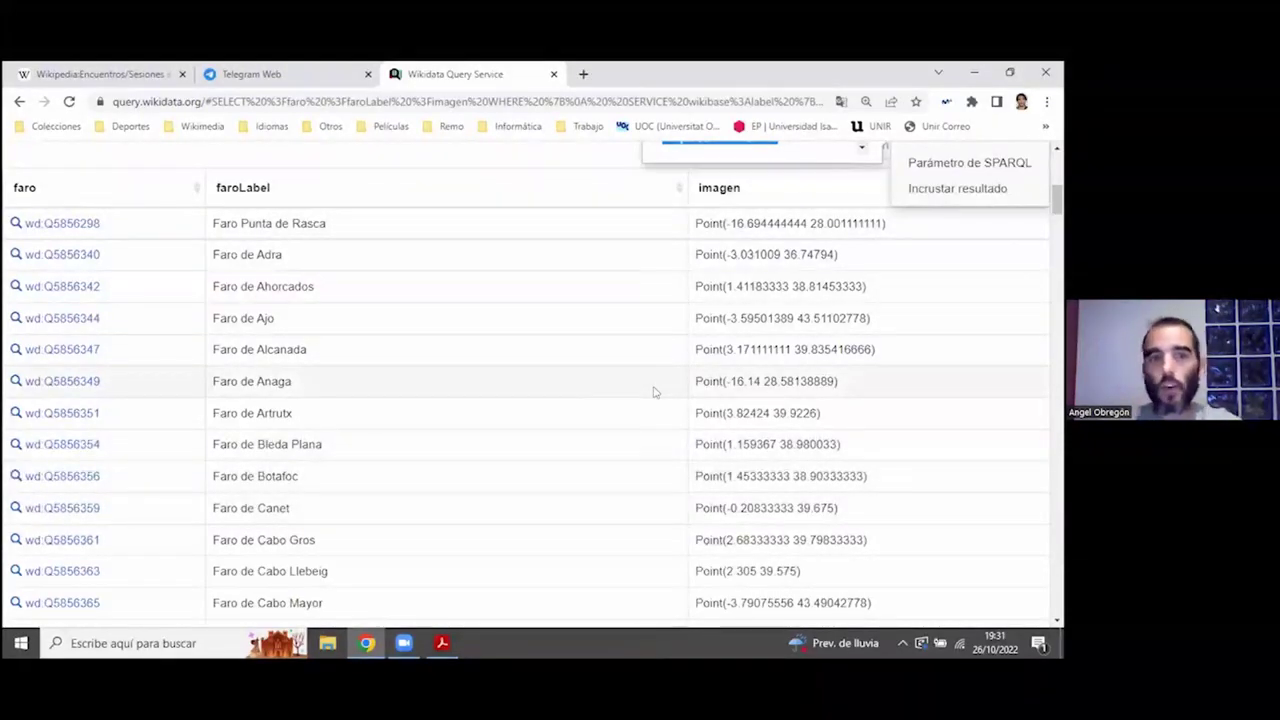
{"action": "scroll", "coordinate": [688, 408], "scroll_direction": "up", "scroll_amount": 1}
{"action": "scroll", "coordinate": [688, 408], "scroll_direction": "up", "scroll_amount": 1}
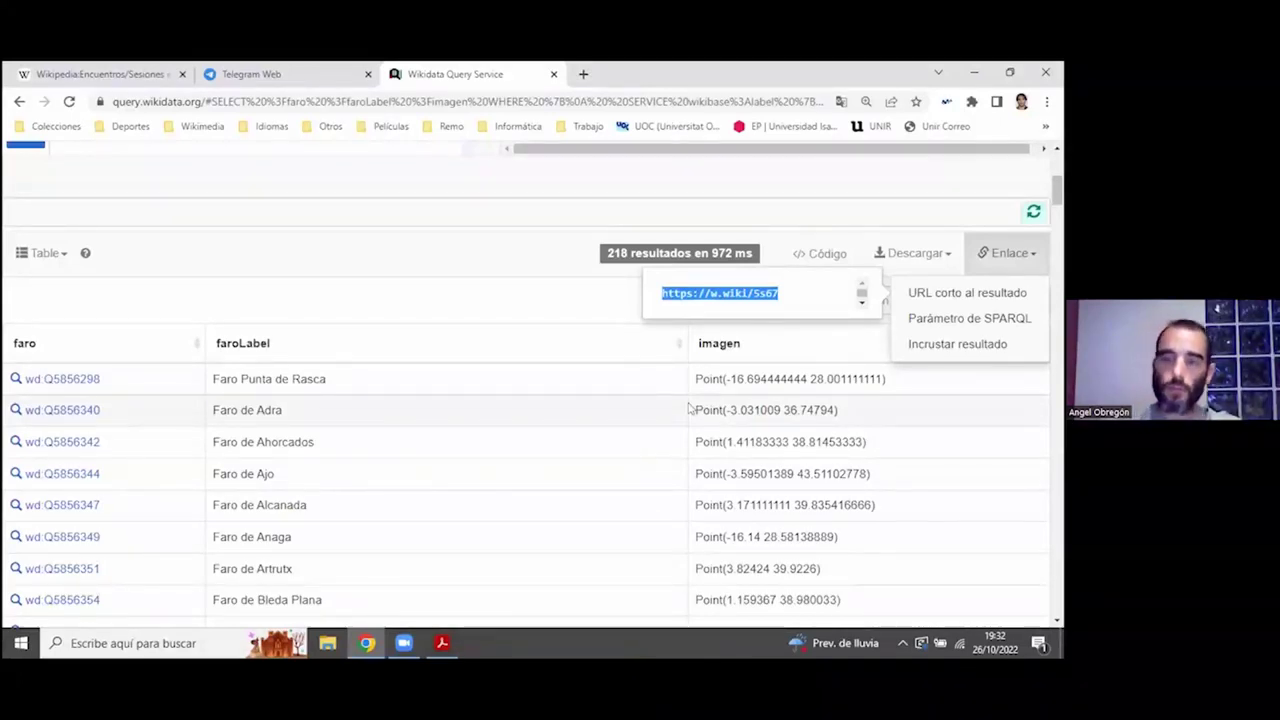
Step: Switch to the presentation, advance to the Utilidades slide and open its linked BVMC.Labs article on obtaining women writers from Wikidata
{"action": "key", "text": "alt+Tab"}
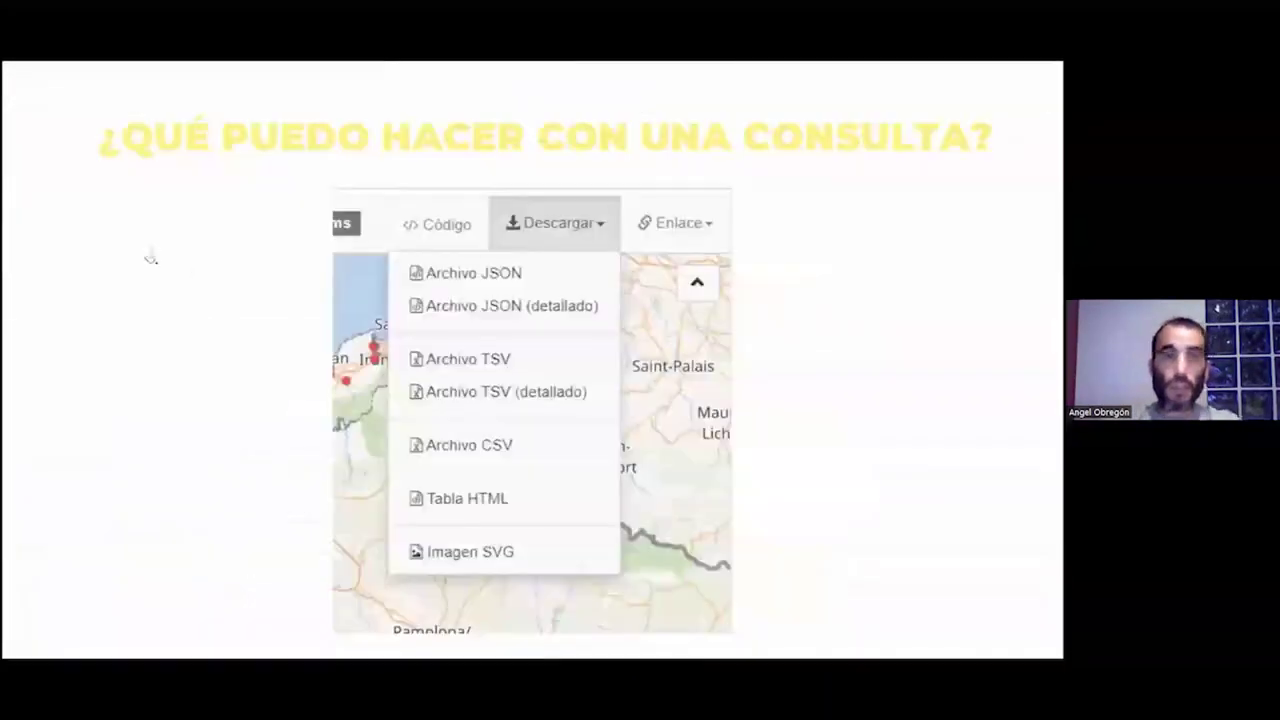
{"action": "key", "text": "Right"}
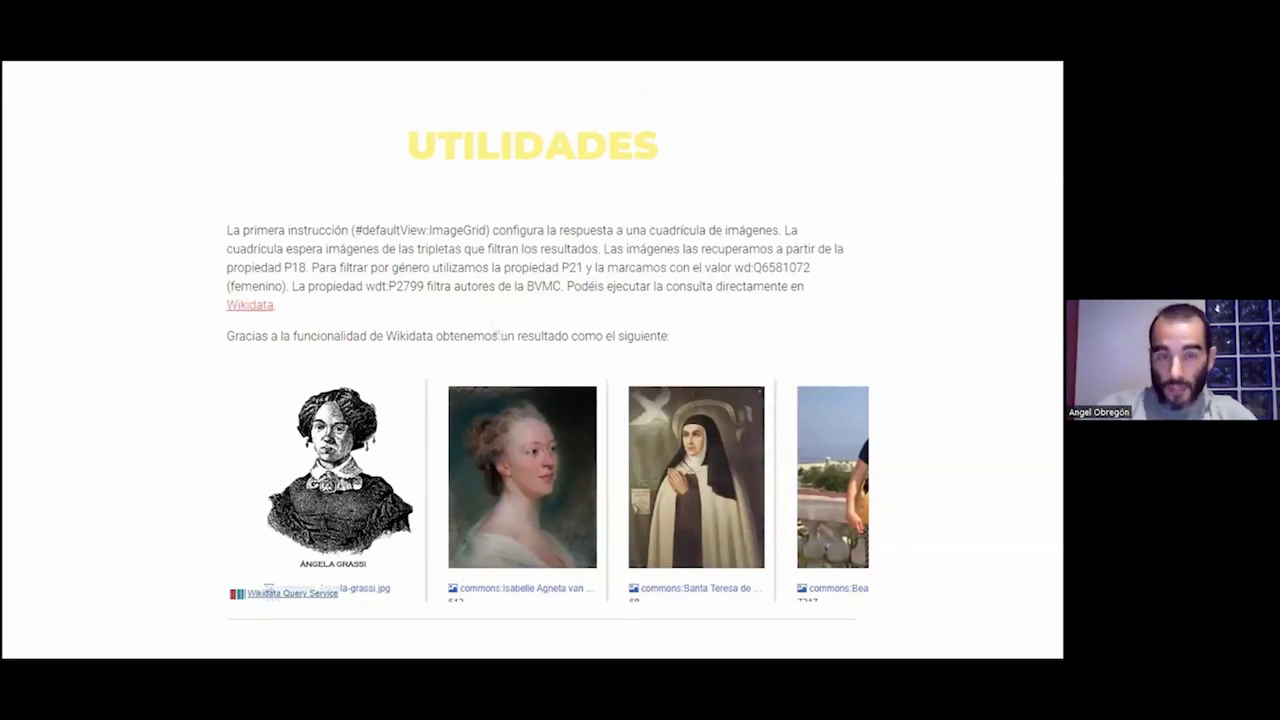
{"action": "left_click", "coordinate": [497, 334]}
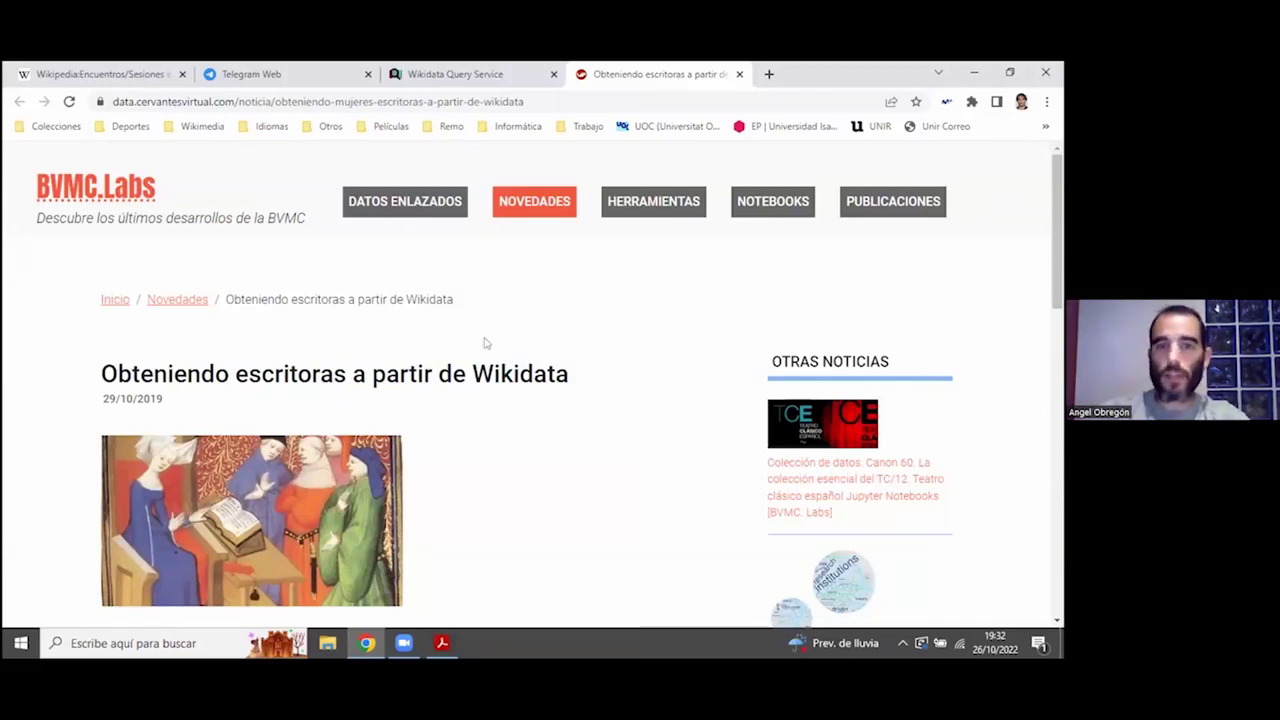
Step: Examine the article's SPARQL query, highlighting the P2799 author condition and the word "escritoras" in the article title
{"action": "scroll", "coordinate": [25, 396], "scroll_direction": "down", "scroll_amount": 4}
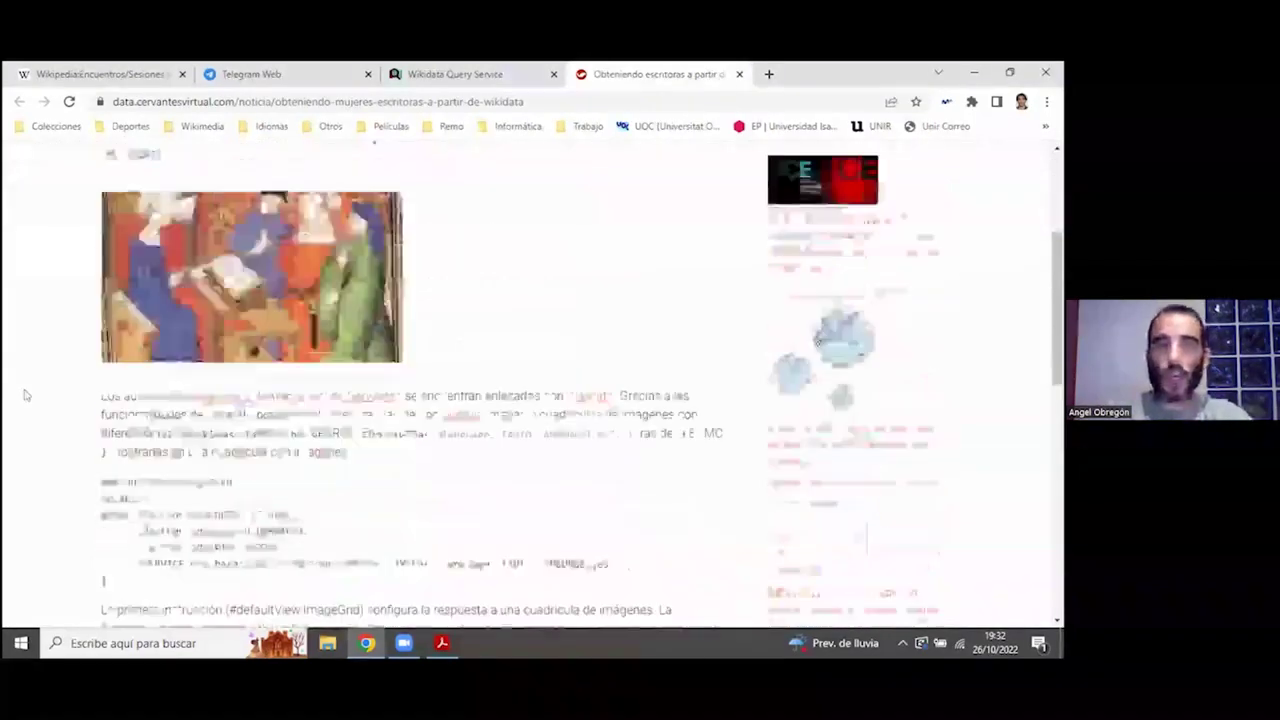
{"action": "left_click_drag", "start_coordinate": [104, 337], "coordinate": [172, 440]}
{"action": "left_click", "coordinate": [172, 440]}
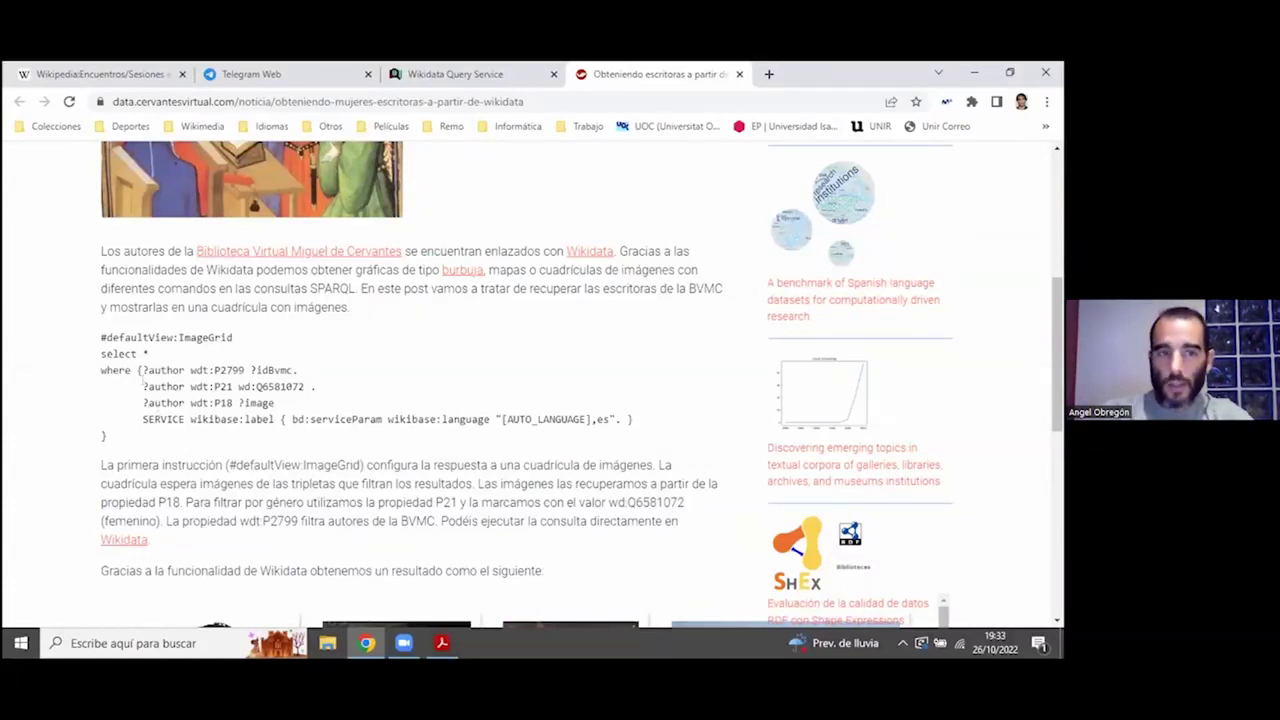
{"action": "left_click_drag", "start_coordinate": [141, 370], "coordinate": [297, 370]}
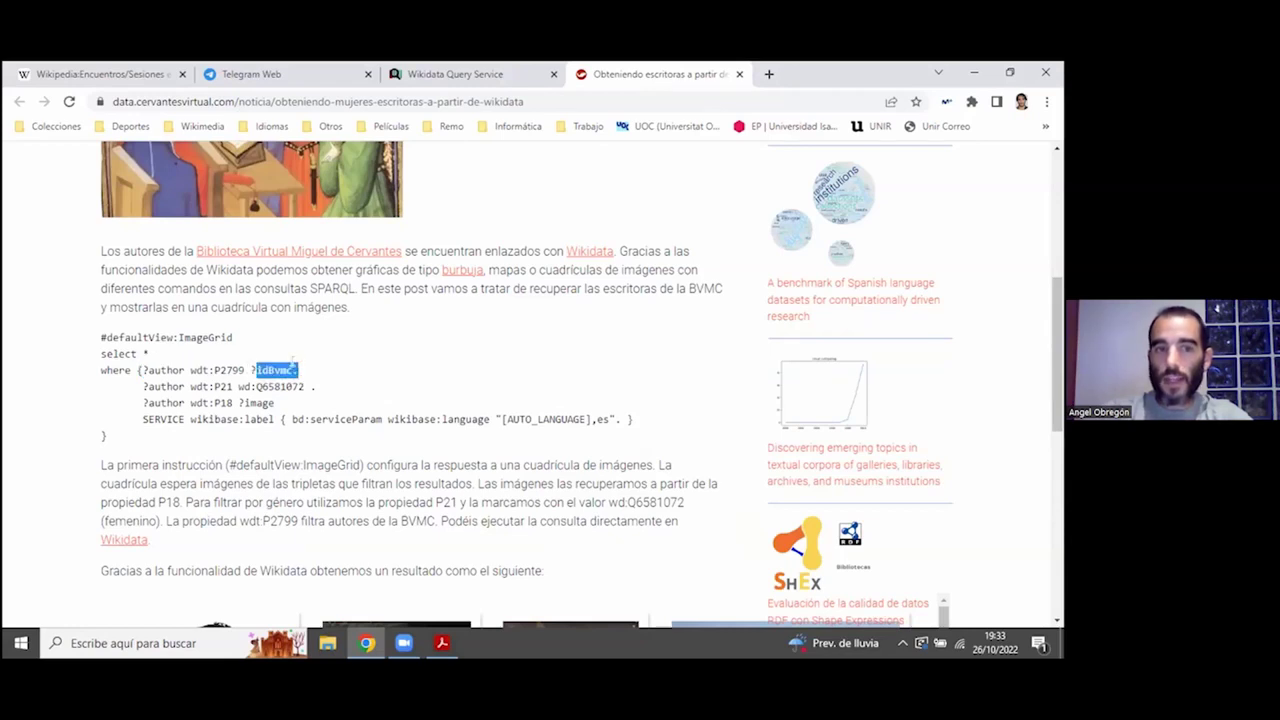
{"action": "left_click", "coordinate": [297, 376]}
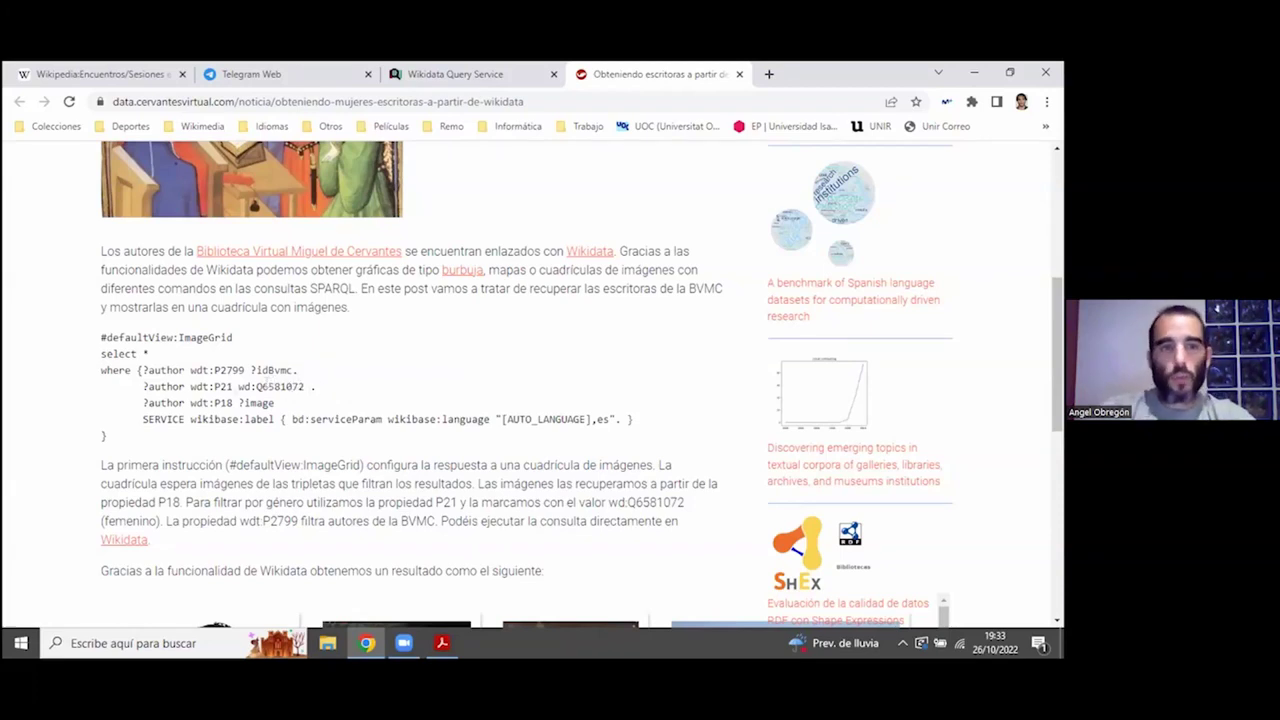
{"action": "scroll", "coordinate": [226, 219], "scroll_direction": "up", "scroll_amount": 2}
{"action": "left_click_drag", "start_coordinate": [233, 219], "coordinate": [346, 219]}
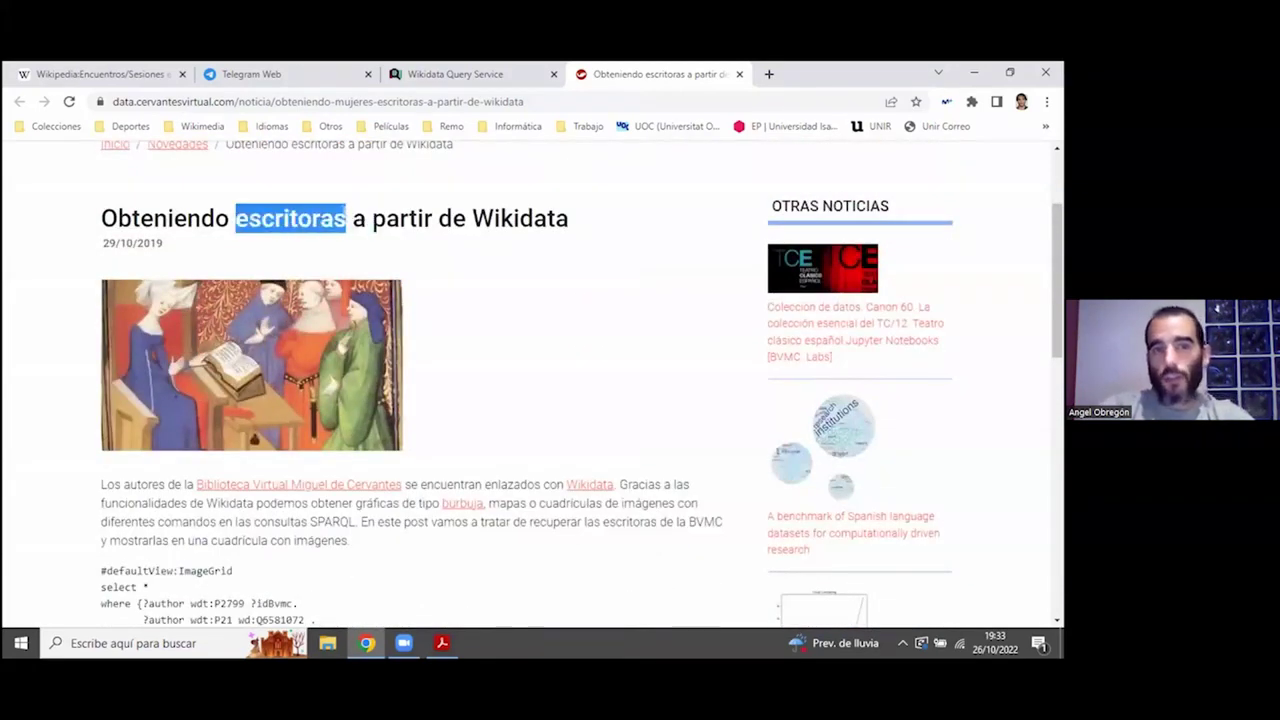
Step: Highlight the #defaultView:ImageGrid instruction that heads the article's SPARQL query
{"action": "scroll", "coordinate": [5, 421], "scroll_direction": "down", "scroll_amount": 4}
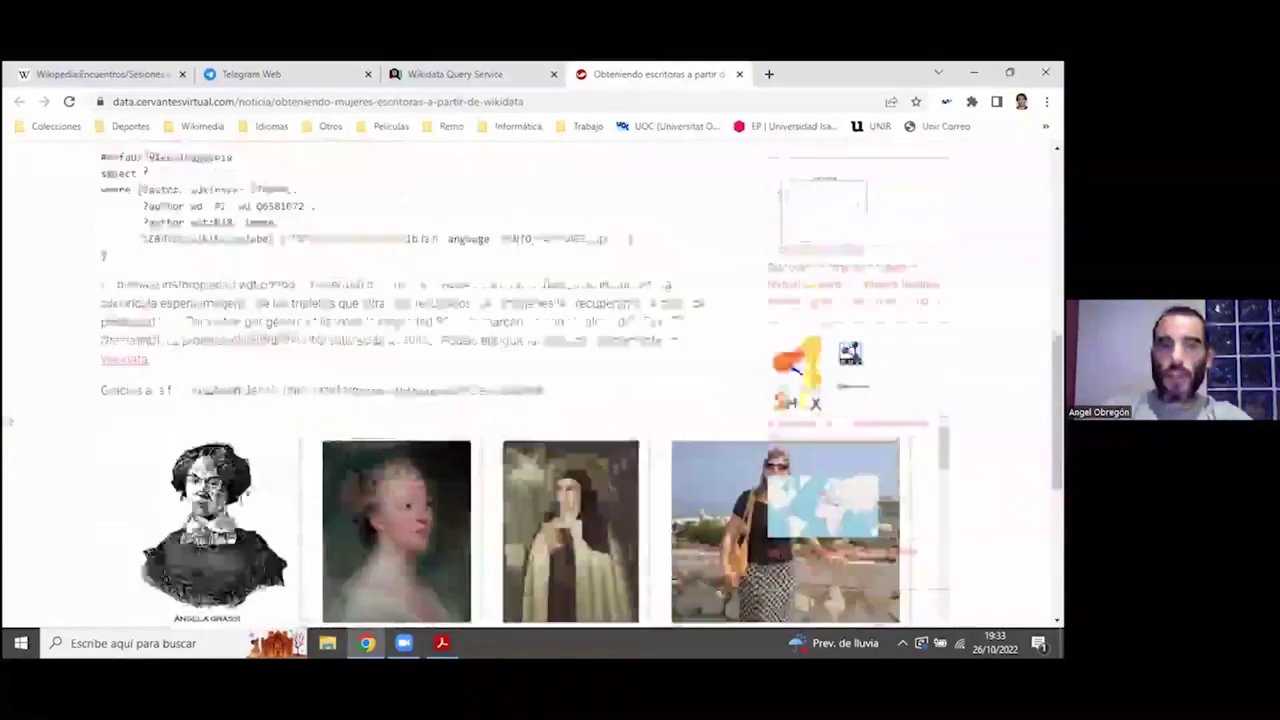
{"action": "scroll", "coordinate": [5, 415], "scroll_direction": "up", "scroll_amount": 2}
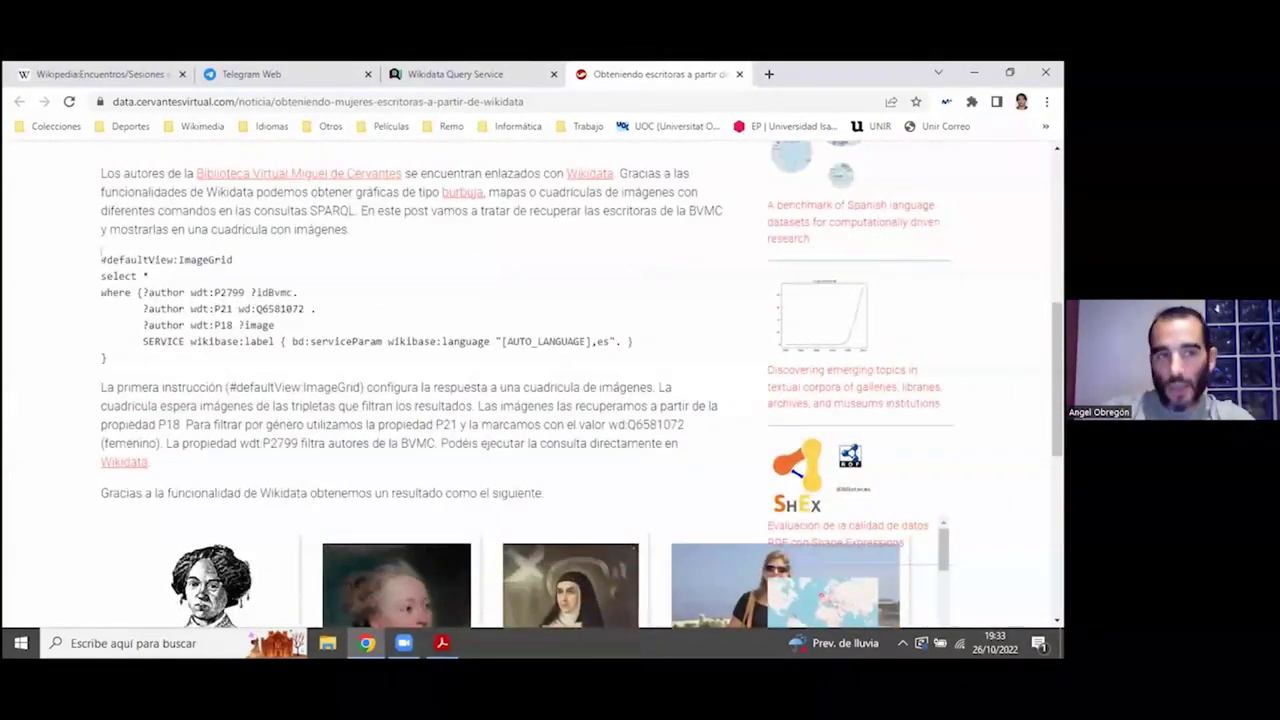
{"action": "left_click_drag", "start_coordinate": [102, 260], "coordinate": [183, 260]}
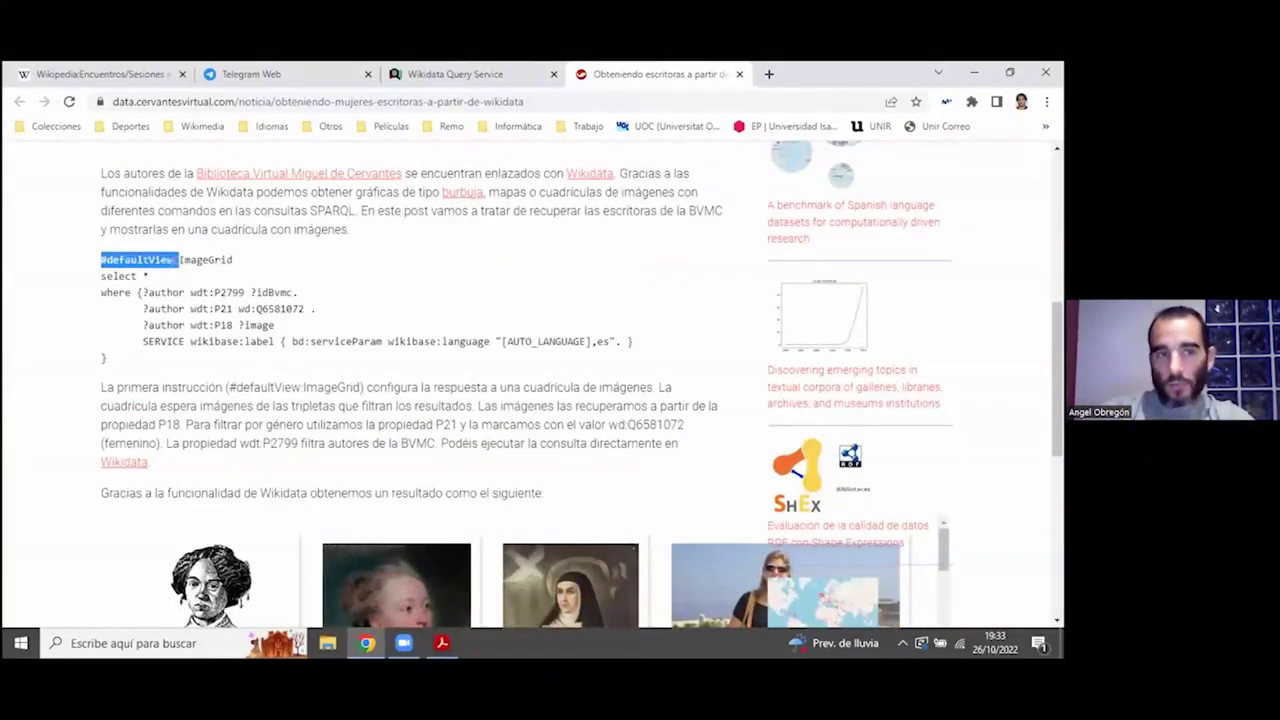
{"action": "double_click", "coordinate": [205, 261]}
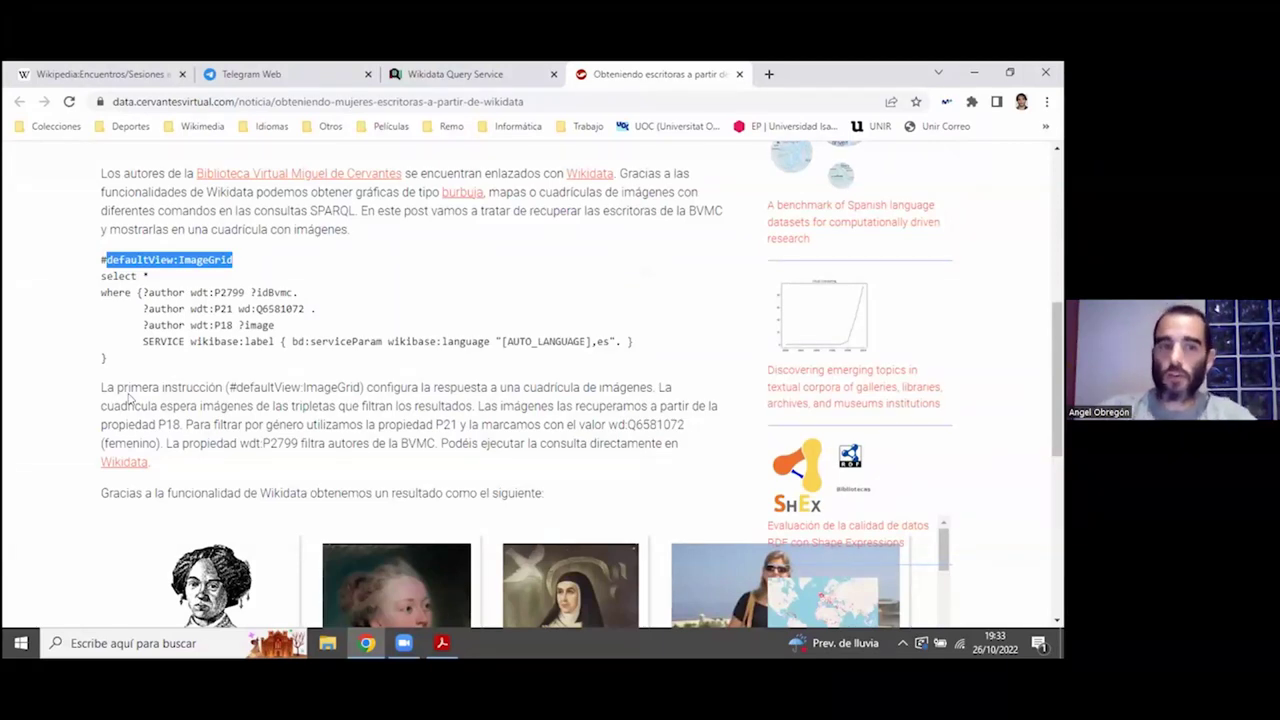
Step: Browse the women writers' portraits in the image grid embedded below the article's text
{"action": "scroll", "coordinate": [85, 400], "scroll_direction": "down", "scroll_amount": 3}
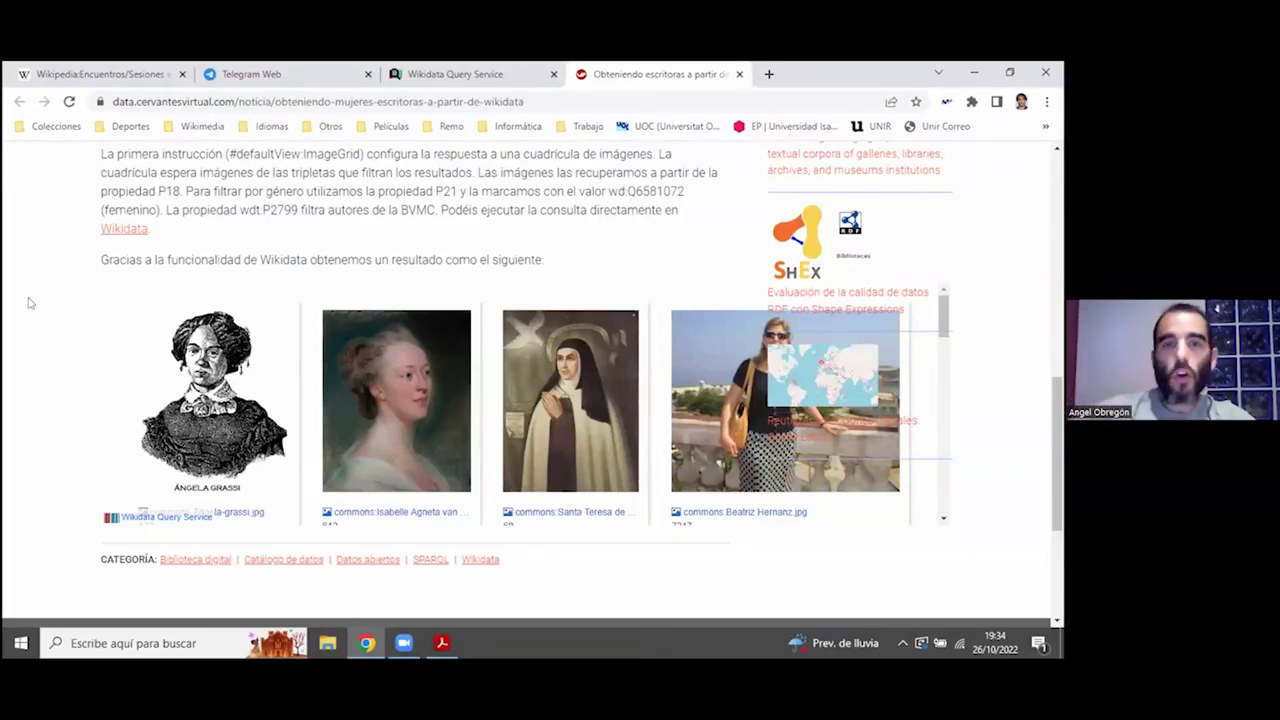
{"action": "scroll", "coordinate": [50, 305], "scroll_direction": "up", "scroll_amount": 3}
{"action": "scroll", "coordinate": [52, 306], "scroll_direction": "down", "scroll_amount": 3}
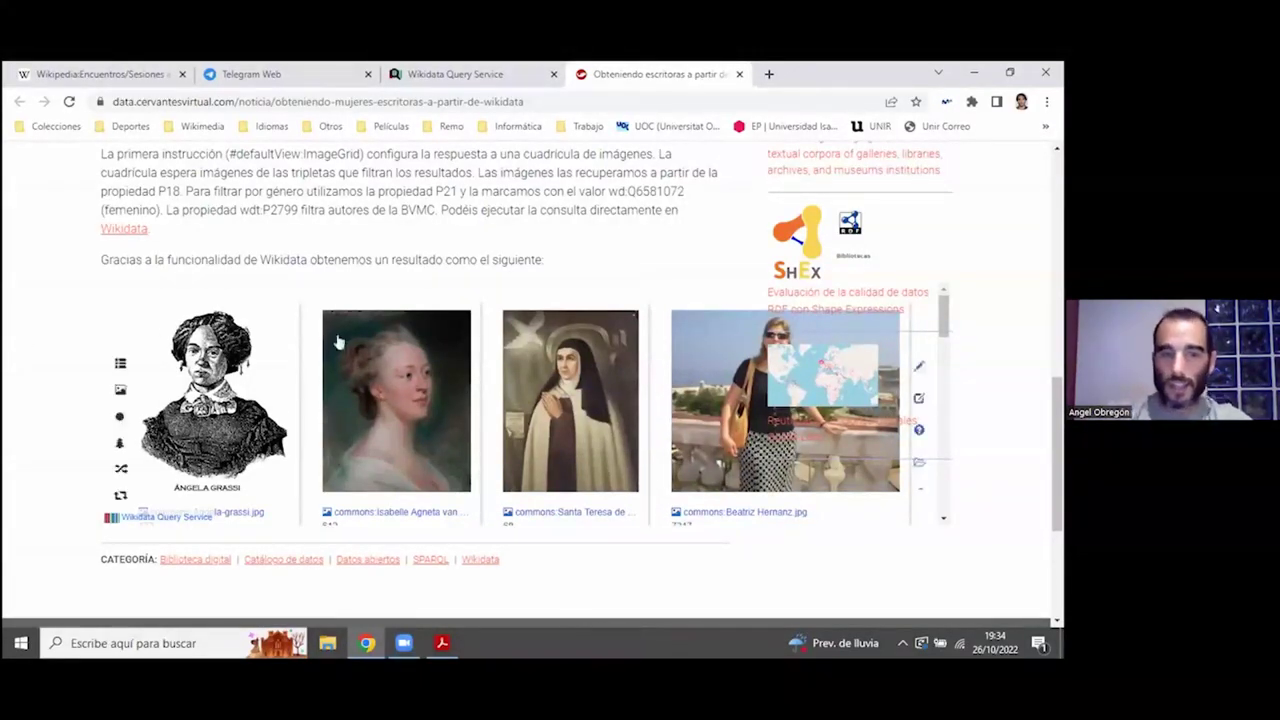
{"action": "scroll", "coordinate": [340, 340], "scroll_direction": "down", "scroll_amount": 3}
{"action": "scroll", "coordinate": [329, 336], "scroll_direction": "down", "scroll_amount": 3}
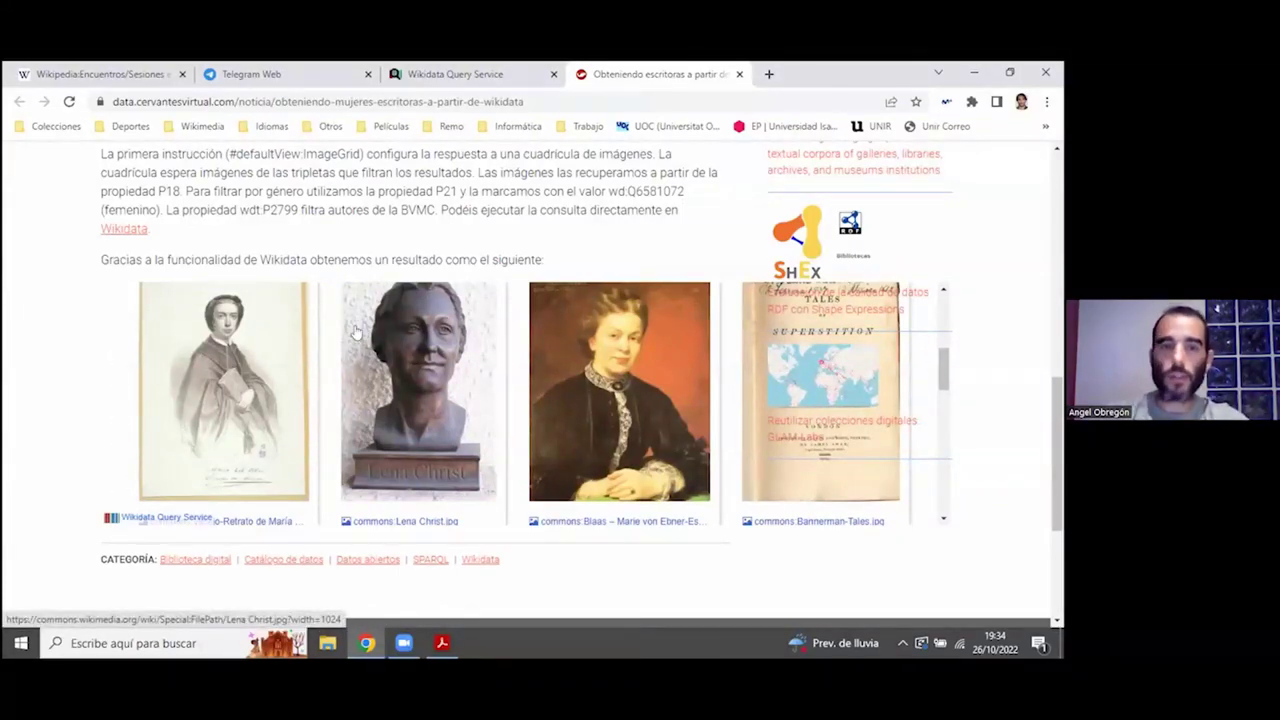
{"action": "scroll", "coordinate": [356, 333], "scroll_direction": "down", "scroll_amount": 3}
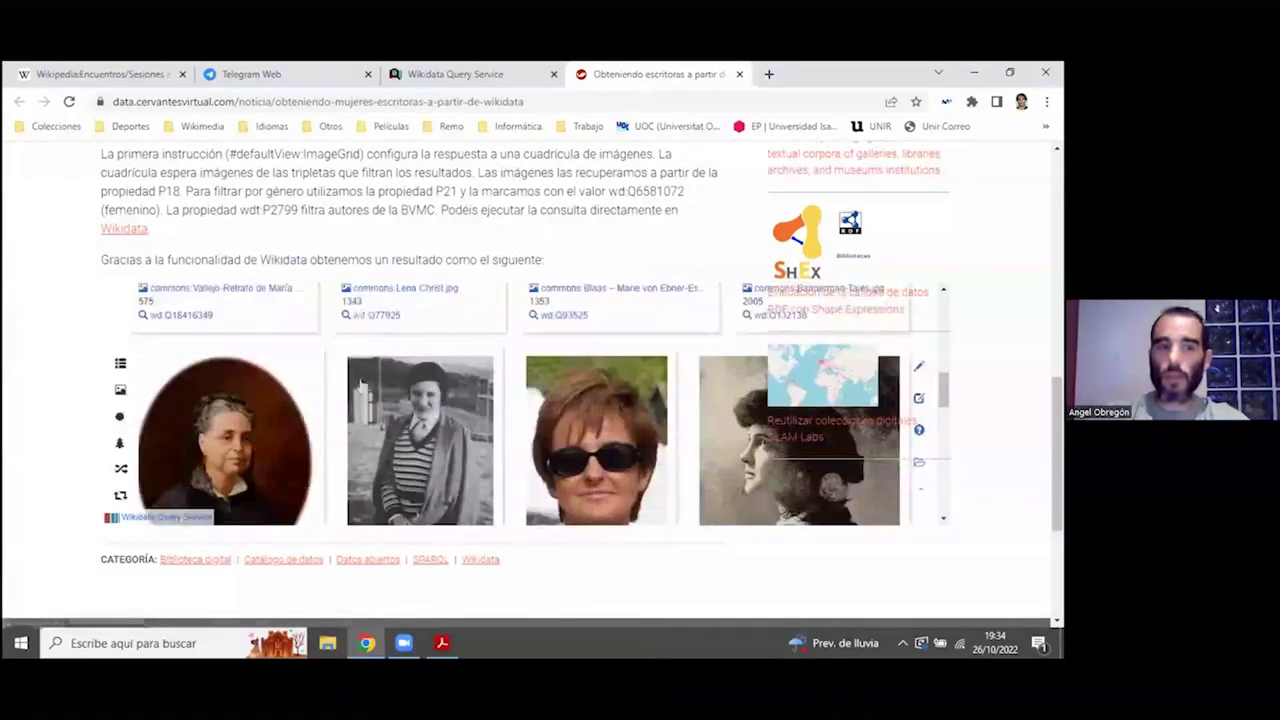
Step: Look further through the lower rows of women writers' portraits in the article's embedded Wikidata image grid
{"action": "scroll", "coordinate": [363, 403], "scroll_direction": "down", "scroll_amount": 1}
{"action": "scroll", "coordinate": [363, 403], "scroll_direction": "down", "scroll_amount": 3}
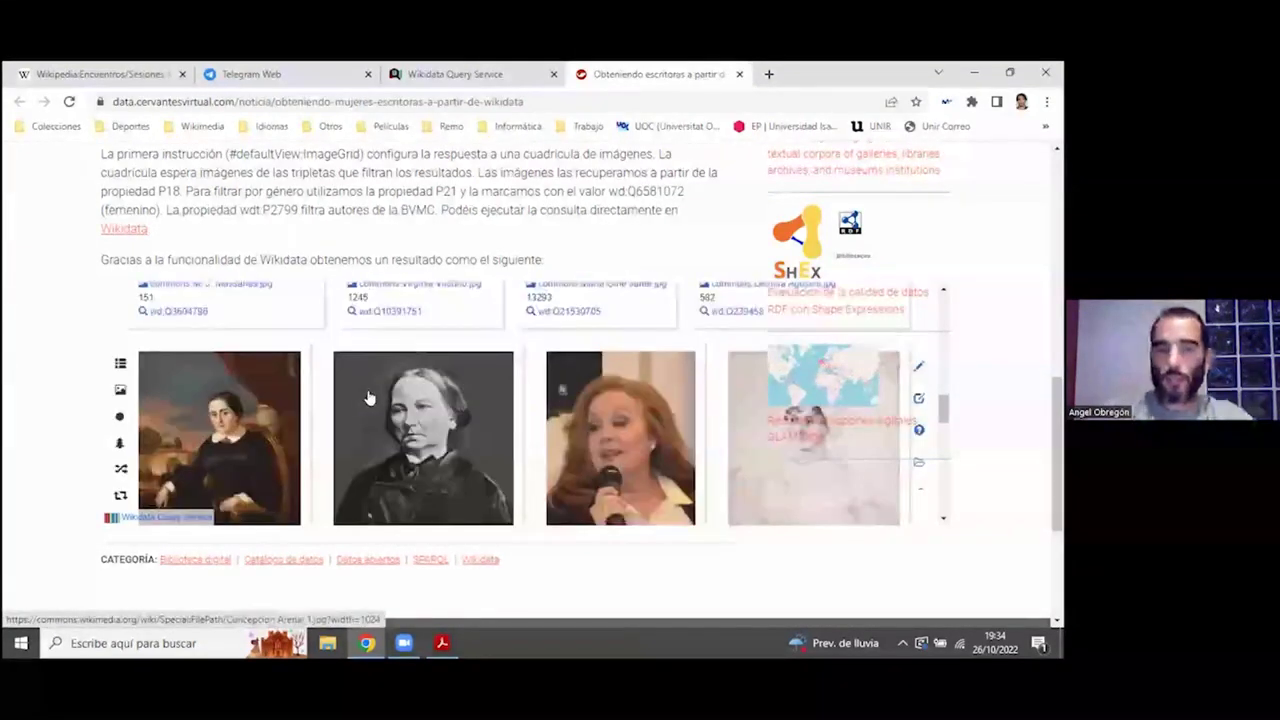
{"action": "scroll", "coordinate": [368, 398], "scroll_direction": "down", "scroll_amount": 3}
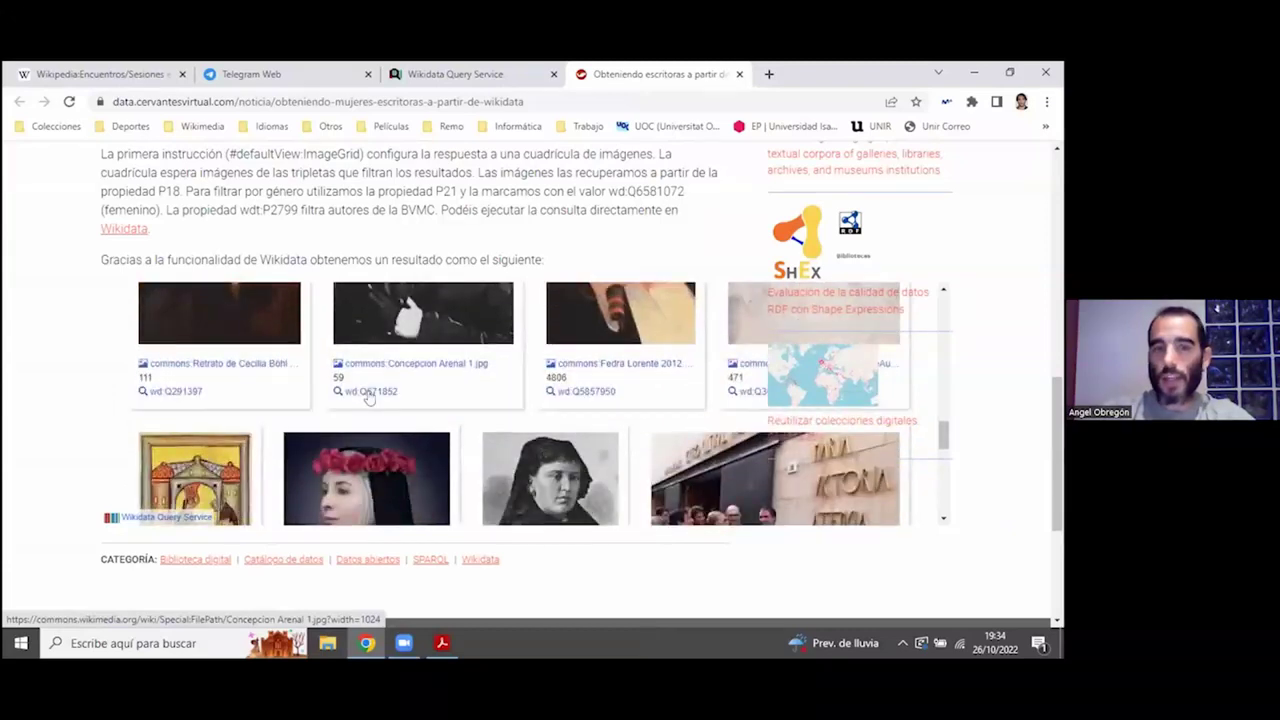
{"action": "scroll", "coordinate": [368, 398], "scroll_direction": "down", "scroll_amount": 1}
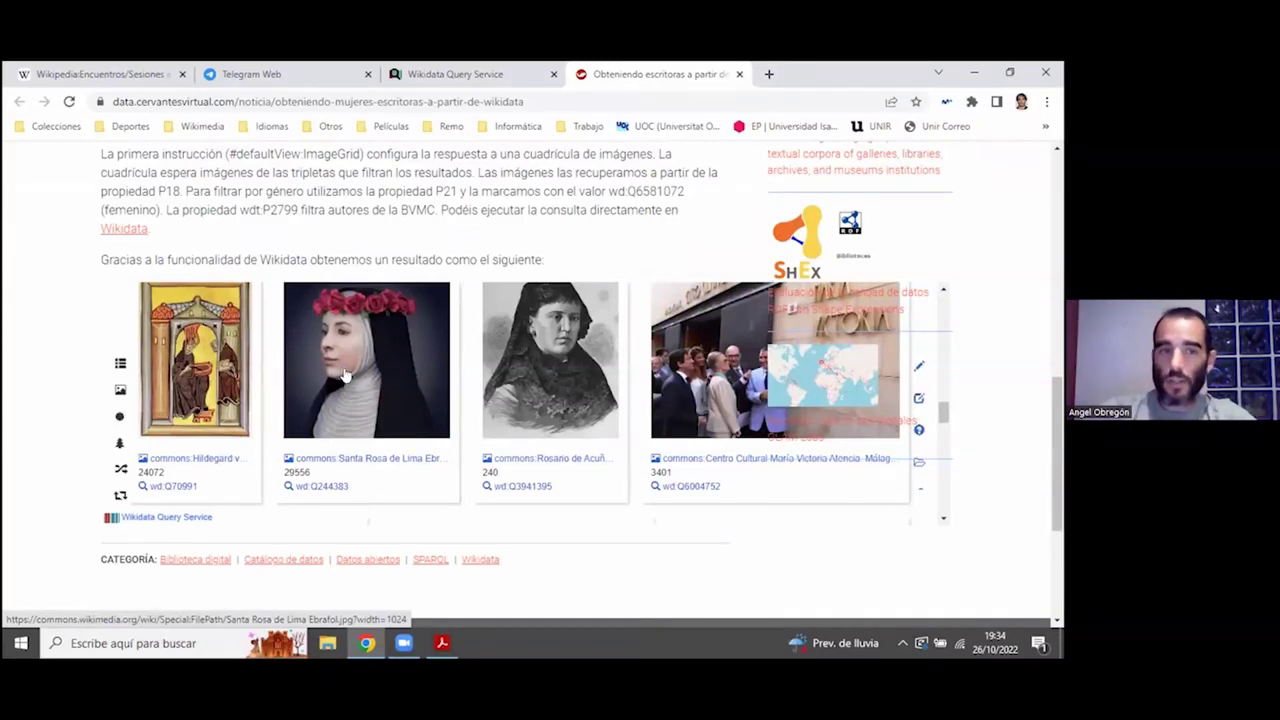
{"action": "scroll", "coordinate": [343, 375], "scroll_direction": "down", "scroll_amount": 2}
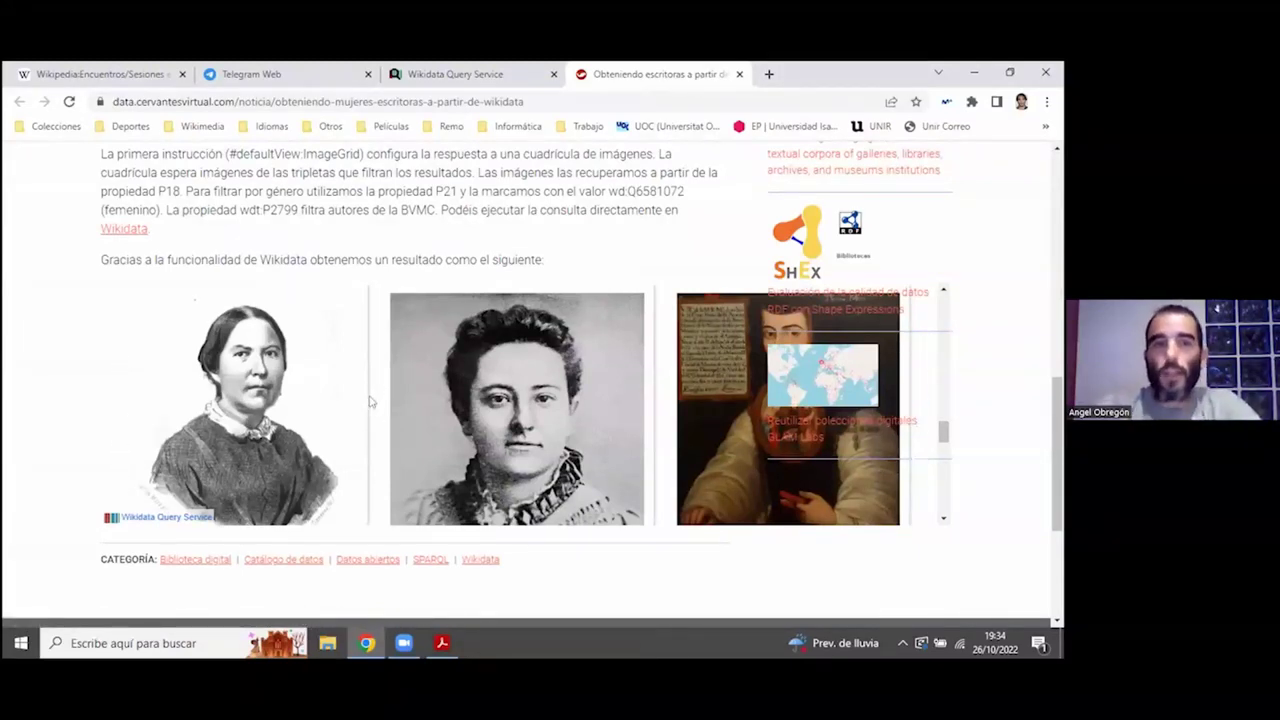
{"action": "scroll", "coordinate": [370, 402], "scroll_direction": "down", "scroll_amount": 3}
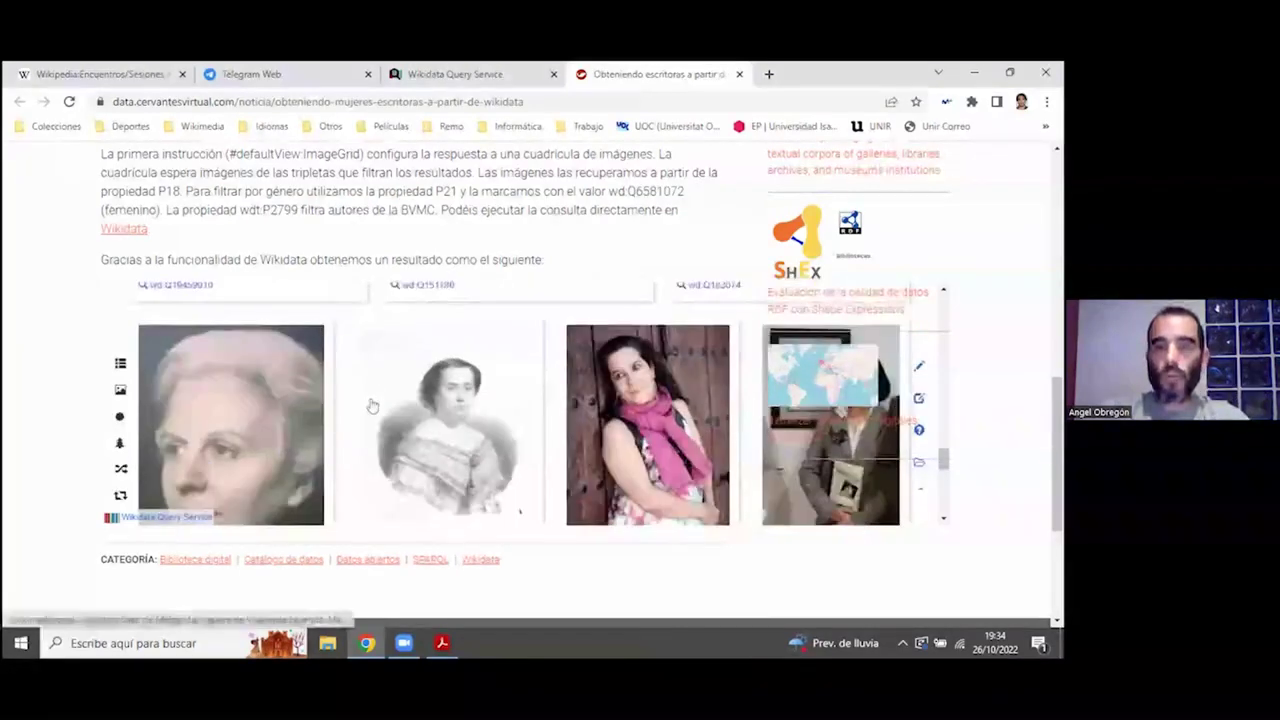
{"action": "scroll", "coordinate": [370, 405], "scroll_direction": "down", "scroll_amount": 3}
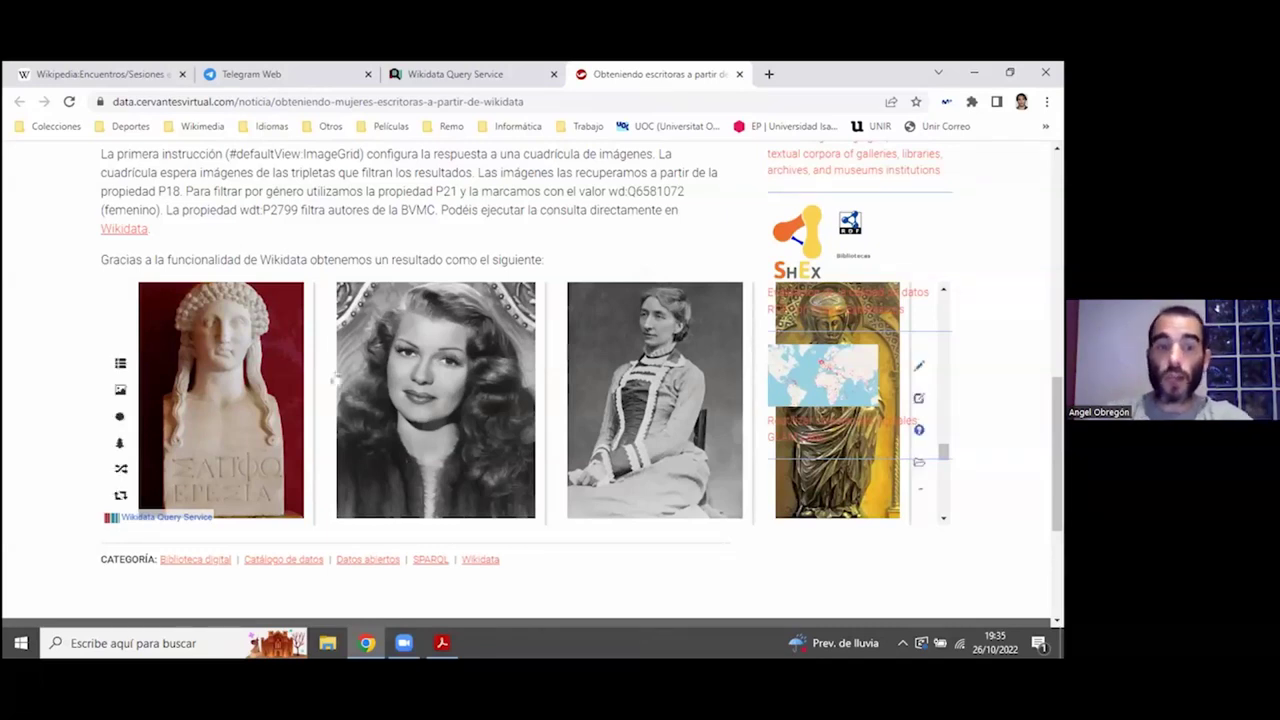
{"action": "scroll", "coordinate": [360, 390], "scroll_direction": "down", "scroll_amount": 3}
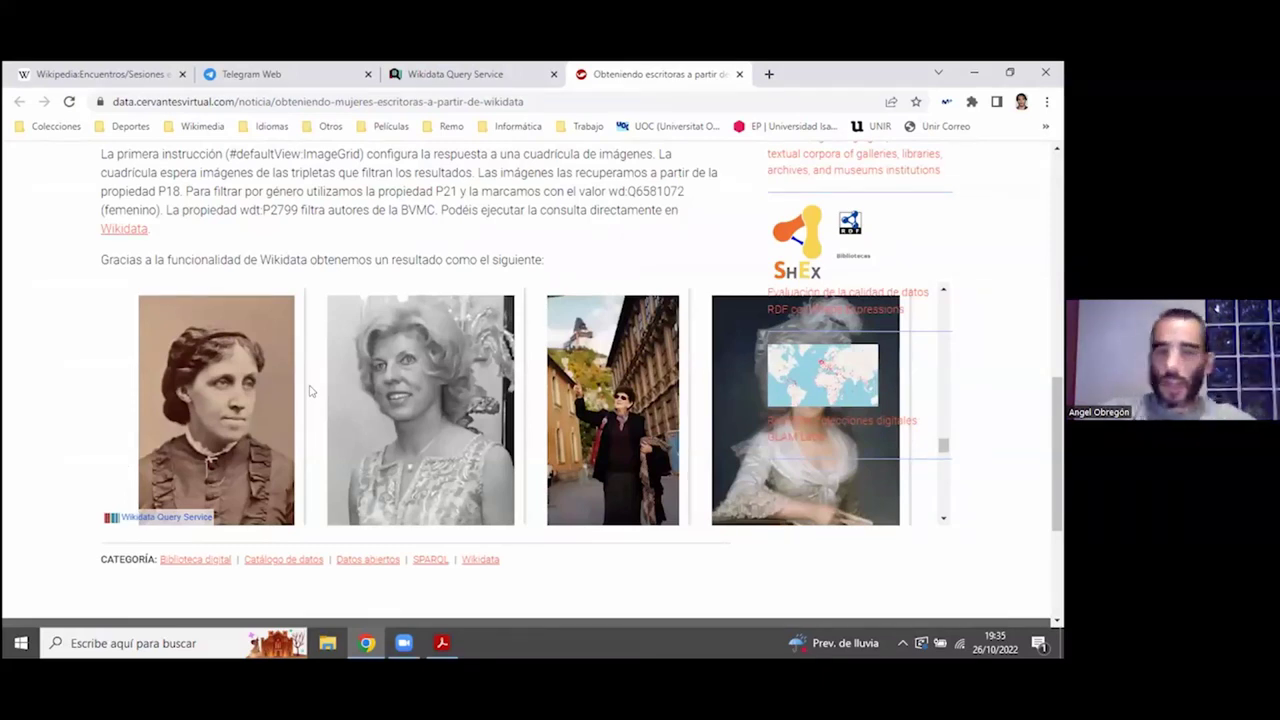
{"action": "scroll", "coordinate": [310, 391], "scroll_direction": "down", "scroll_amount": 5}
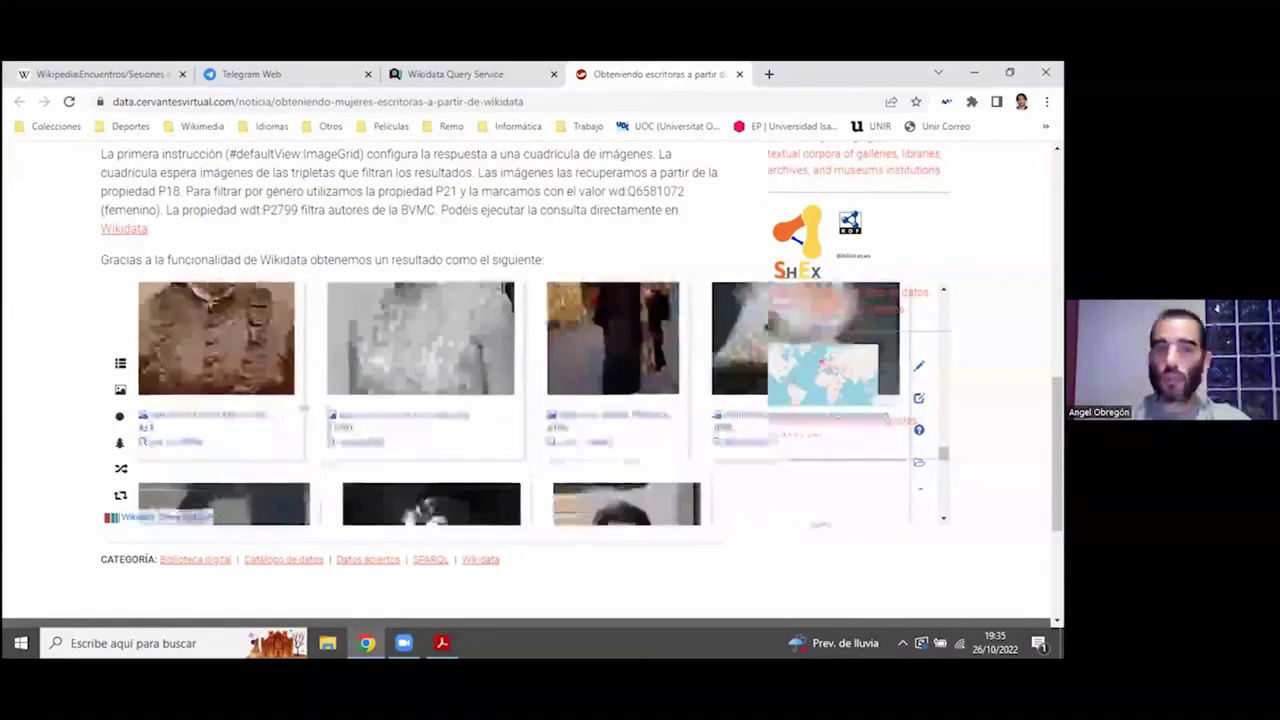
{"action": "scroll", "coordinate": [321, 418], "scroll_direction": "down", "scroll_amount": 1}
{"action": "scroll", "coordinate": [321, 418], "scroll_direction": "up", "scroll_amount": 1}
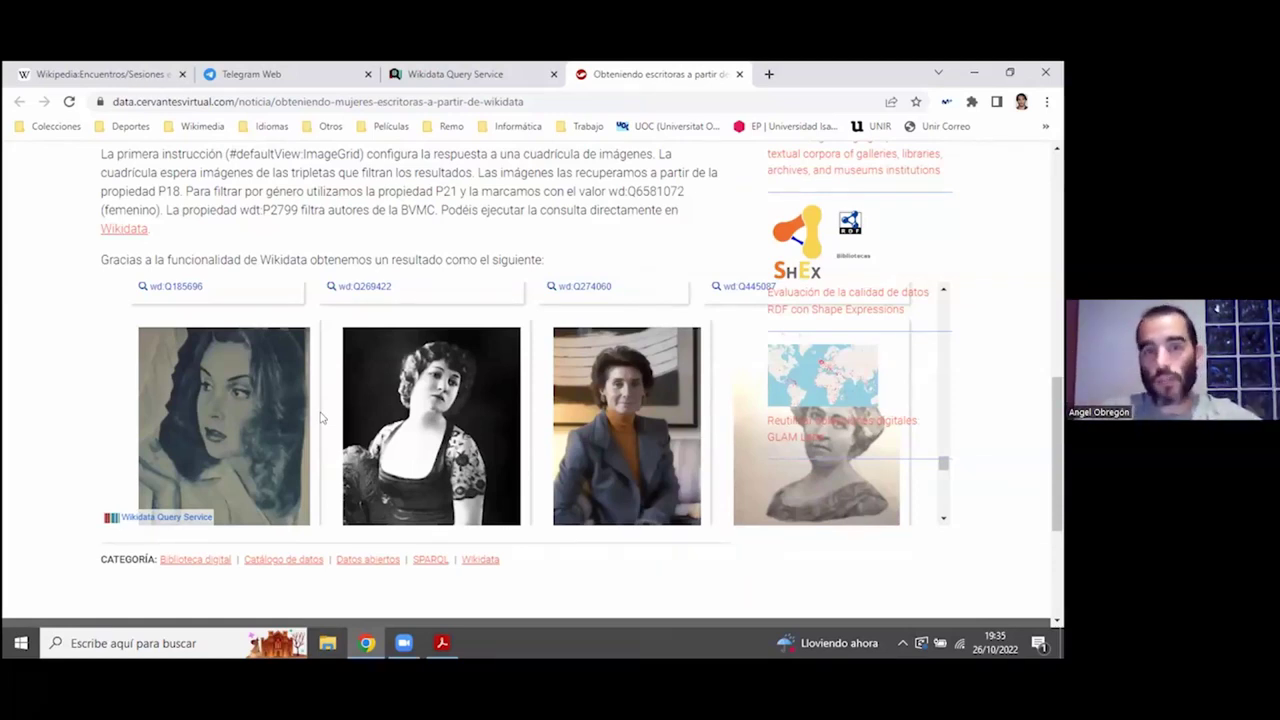
{"action": "scroll", "coordinate": [340, 420], "scroll_direction": "down", "scroll_amount": 5}
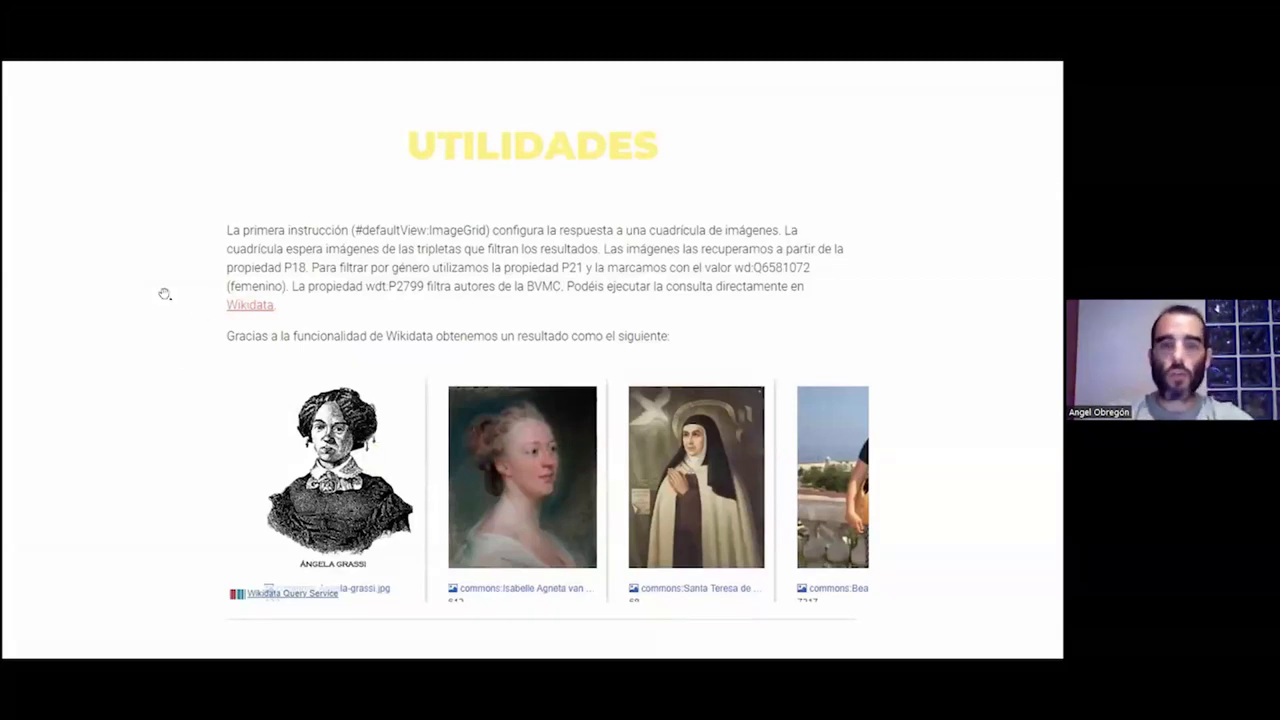
{"action": "key", "text": "Right"}
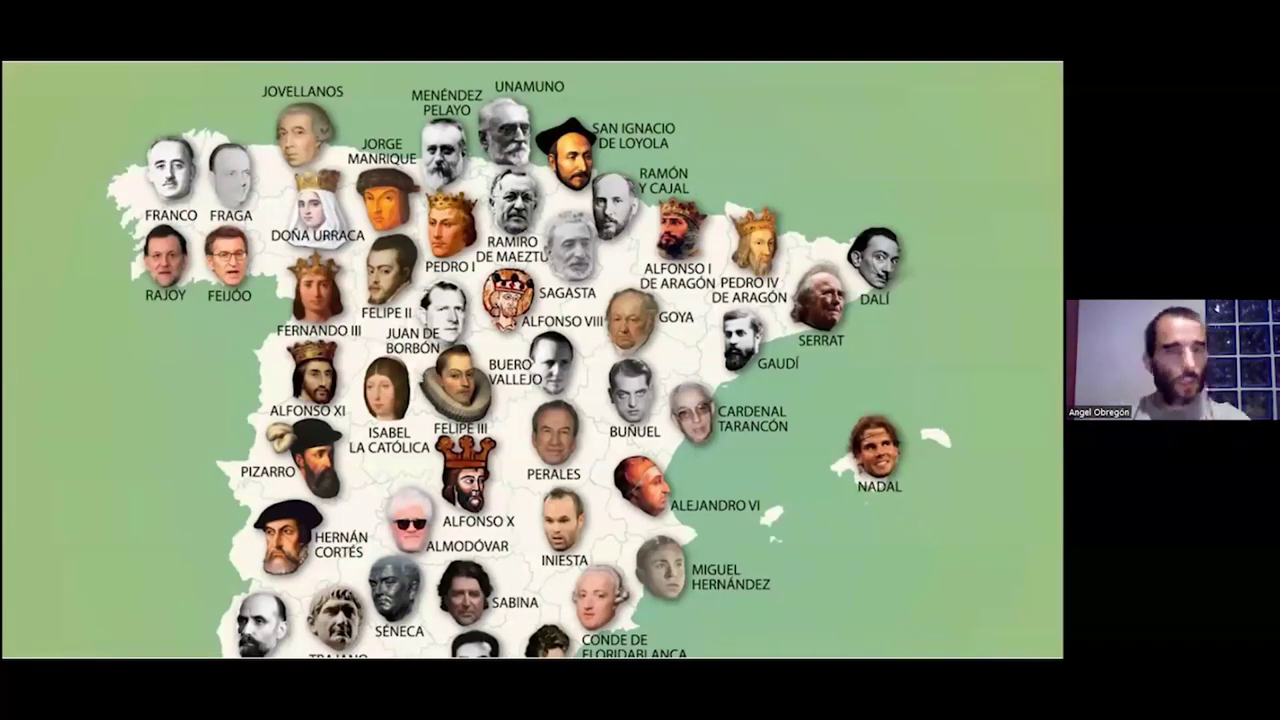
{"action": "left_click", "coordinate": [280, 458]}
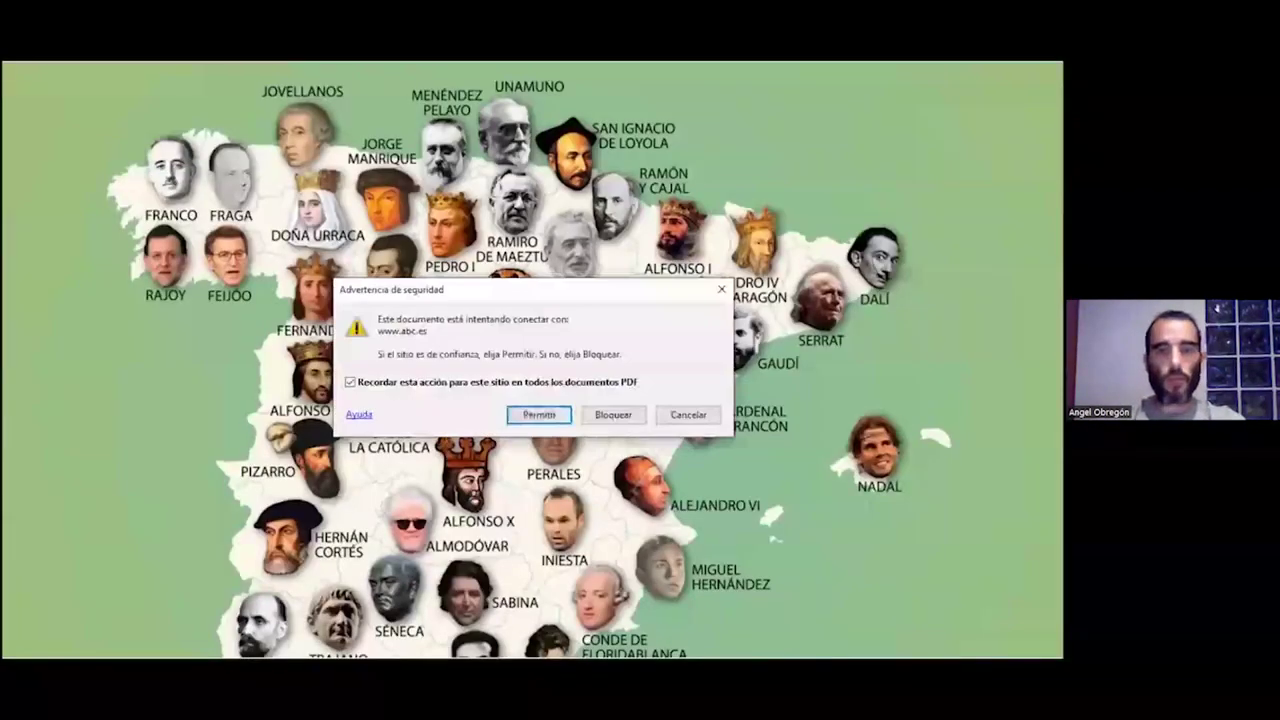
{"action": "key", "text": "Return"}
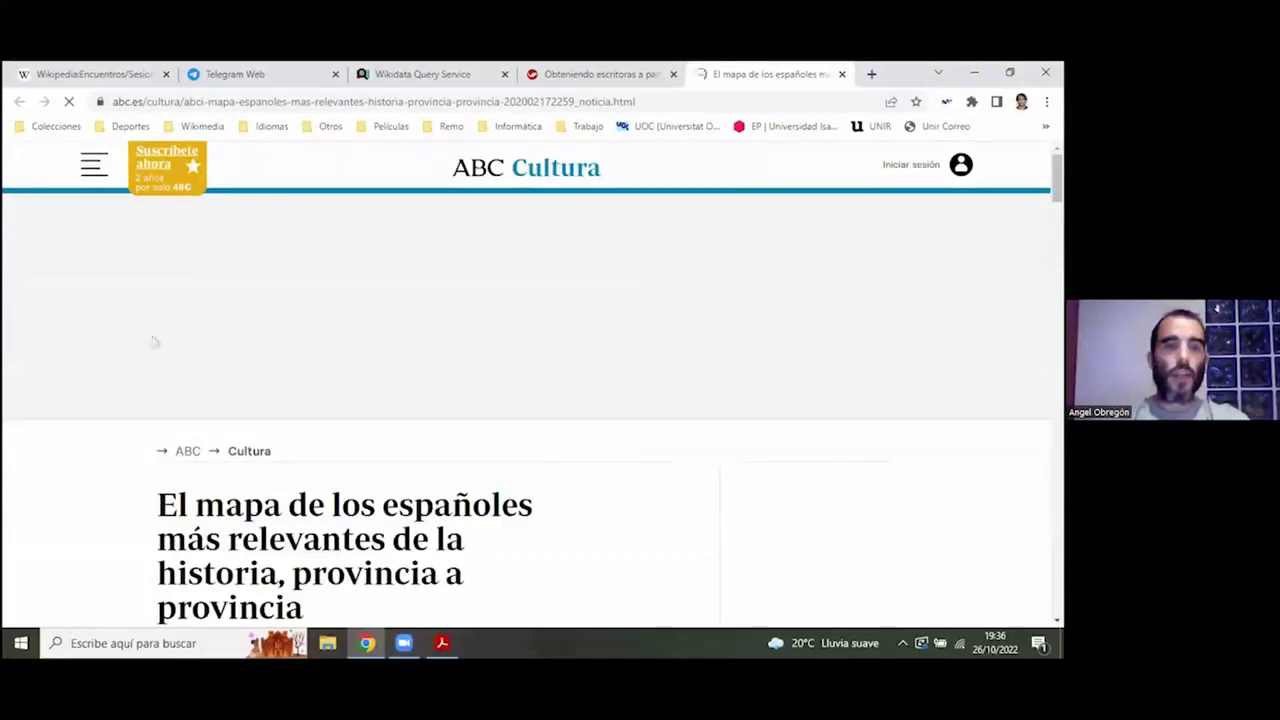
Step: Examine the ABC article's headline, subtitle and province-by-province map of the most relevant Spaniards
{"action": "scroll", "coordinate": [154, 343], "scroll_direction": "down", "scroll_amount": 2}
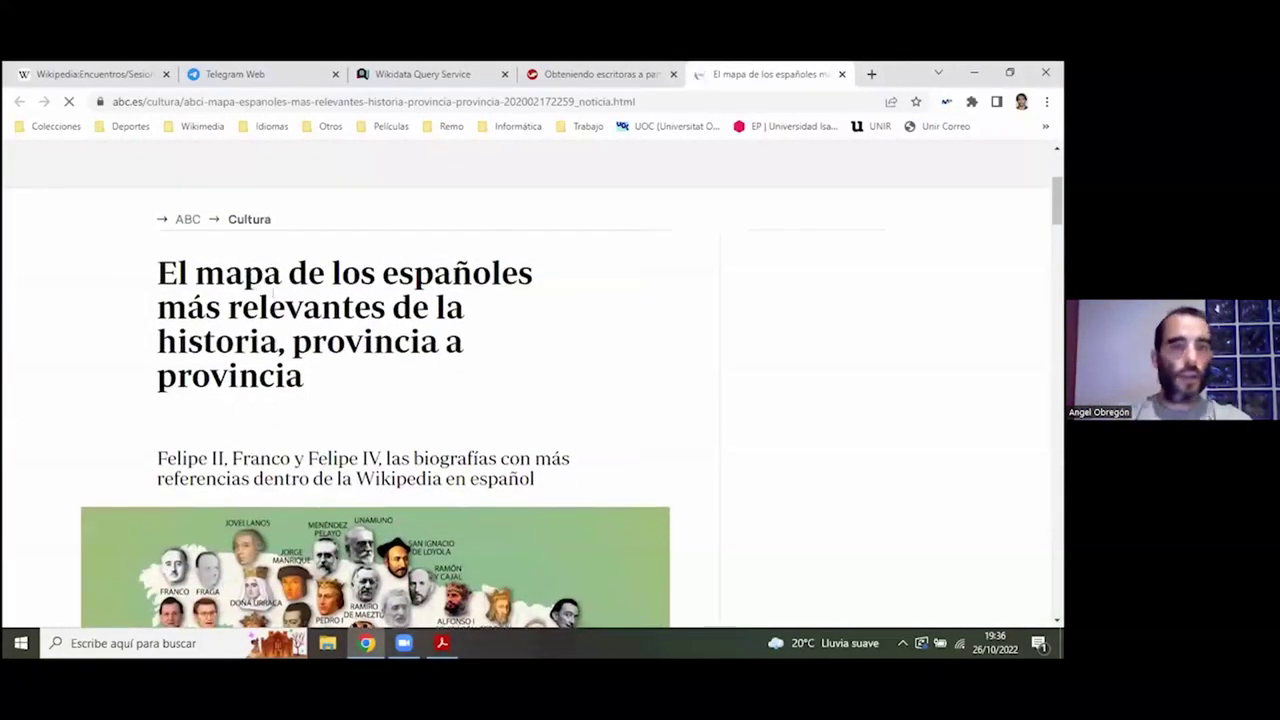
{"action": "scroll", "coordinate": [270, 290], "scroll_direction": "down", "scroll_amount": 2}
{"action": "scroll", "coordinate": [246, 312], "scroll_direction": "up", "scroll_amount": 2}
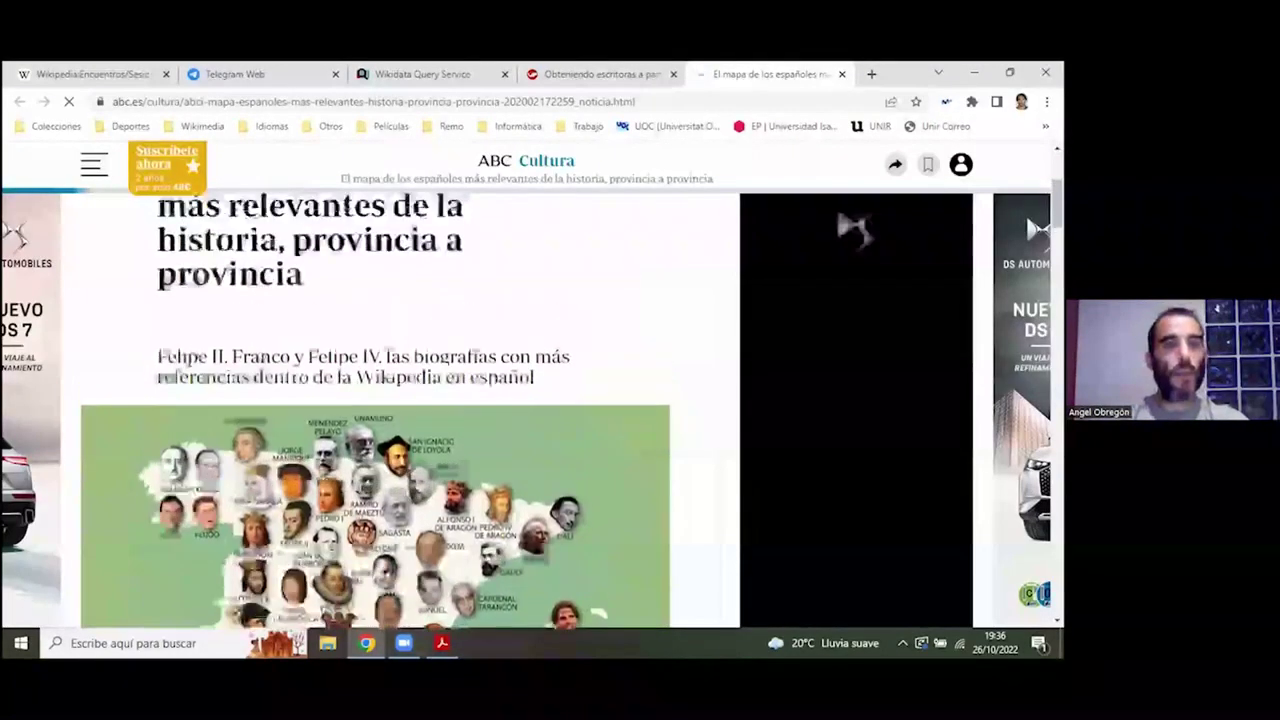
{"action": "scroll", "coordinate": [248, 312], "scroll_direction": "down", "scroll_amount": 2}
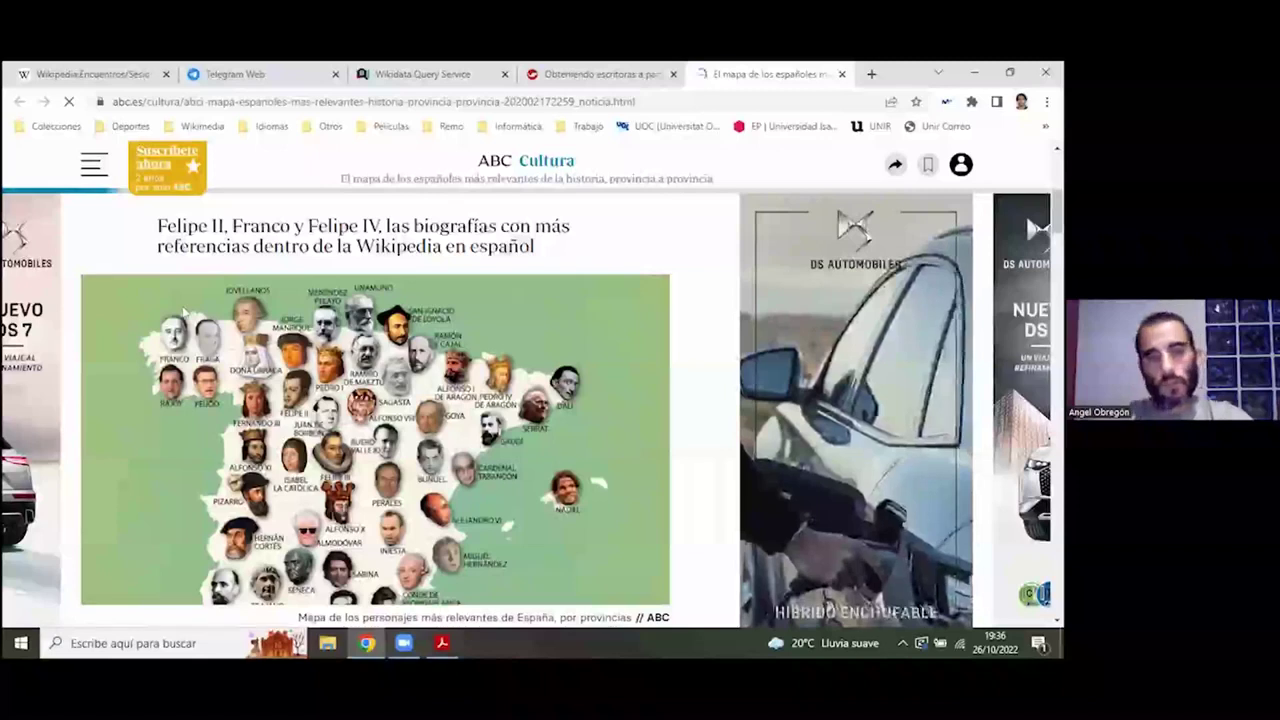
{"action": "scroll", "coordinate": [375, 400], "scroll_direction": "down", "scroll_amount": 1}
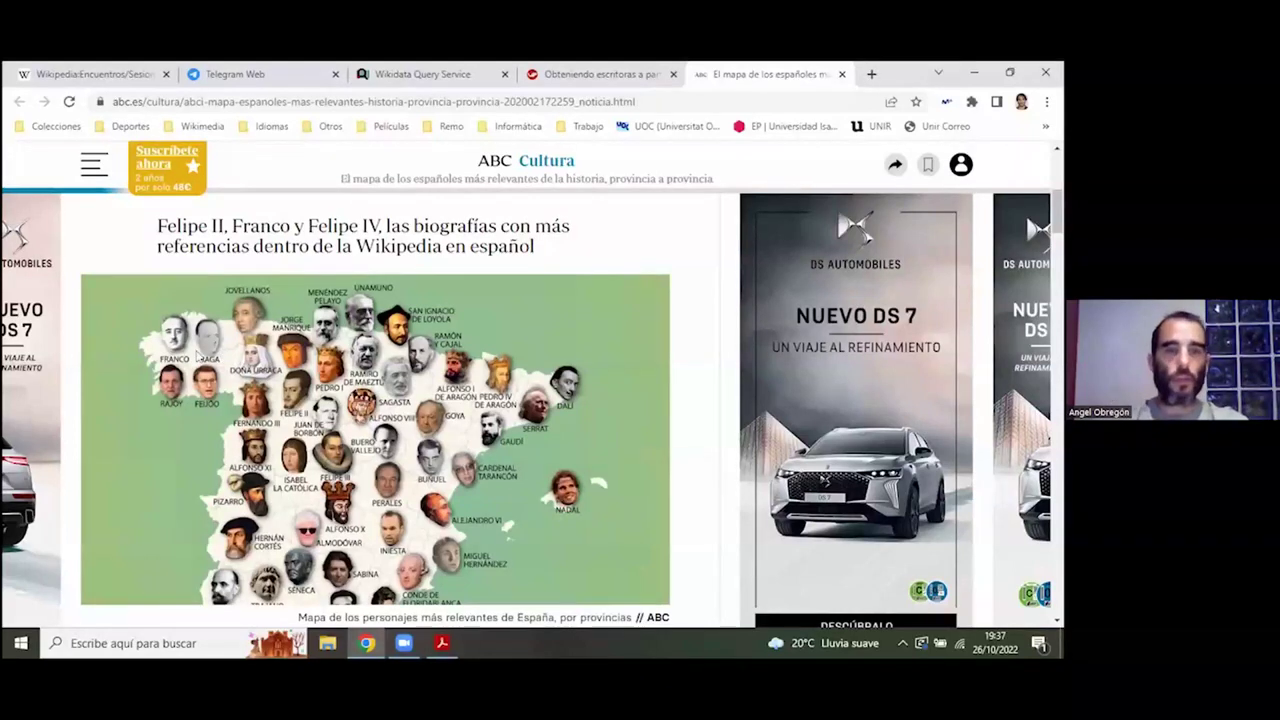
{"action": "scroll", "coordinate": [197, 354], "scroll_direction": "down", "scroll_amount": 1}
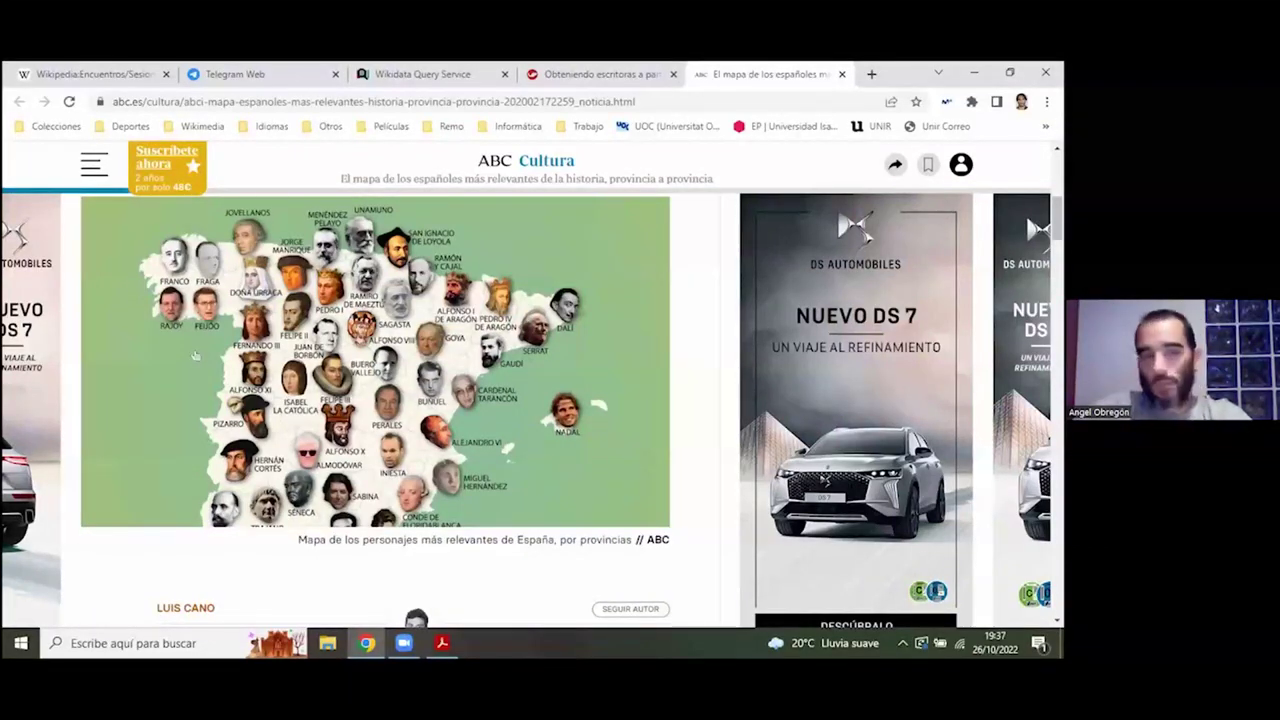
Step: Return to the presentation, advance to the map of the most relevant Spanish women and view its linked article, allowing the maldita.es connection
{"action": "left_click", "coordinate": [197, 356]}
{"action": "left_click", "coordinate": [224, 233]}
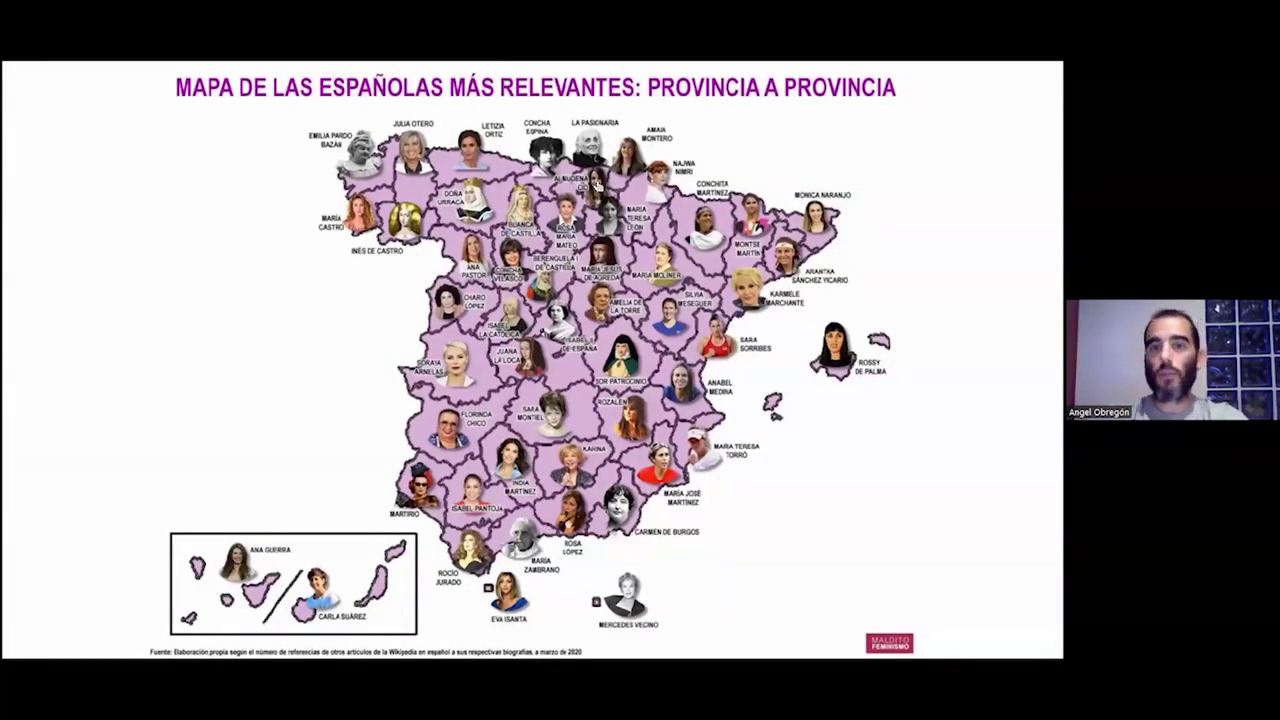
{"action": "left_click", "coordinate": [552, 330]}
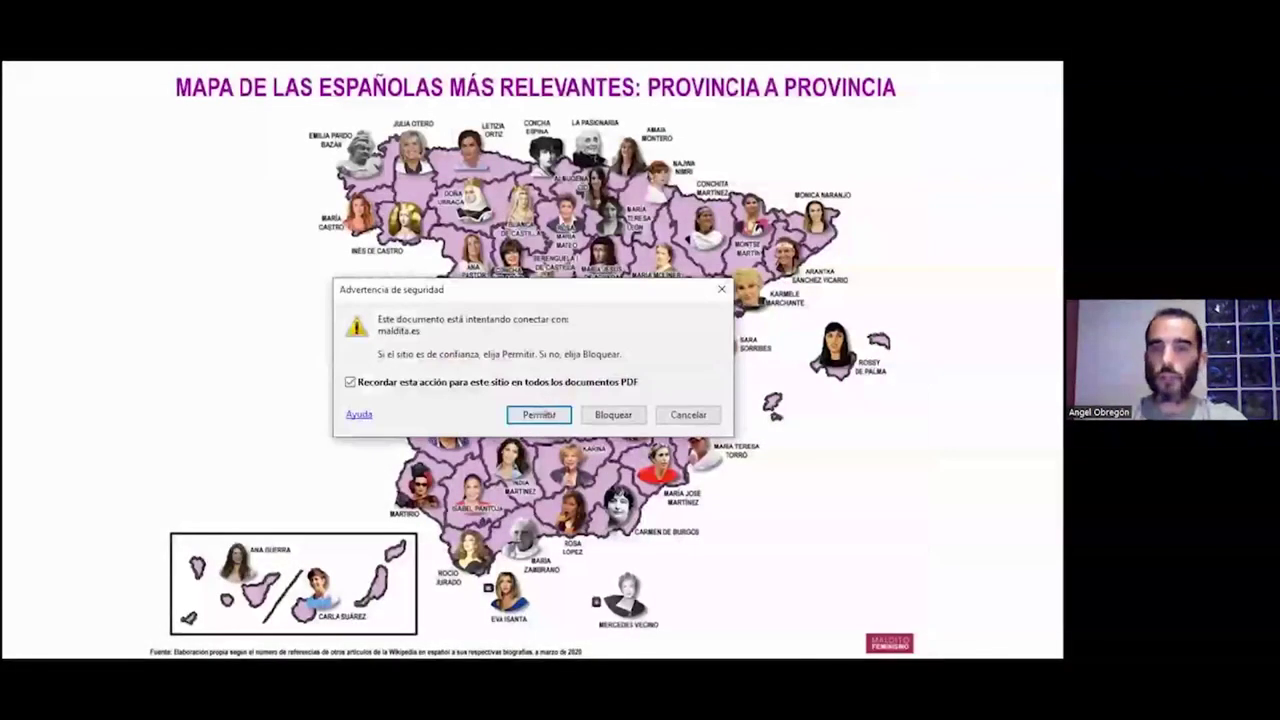
{"action": "left_click", "coordinate": [538, 413]}
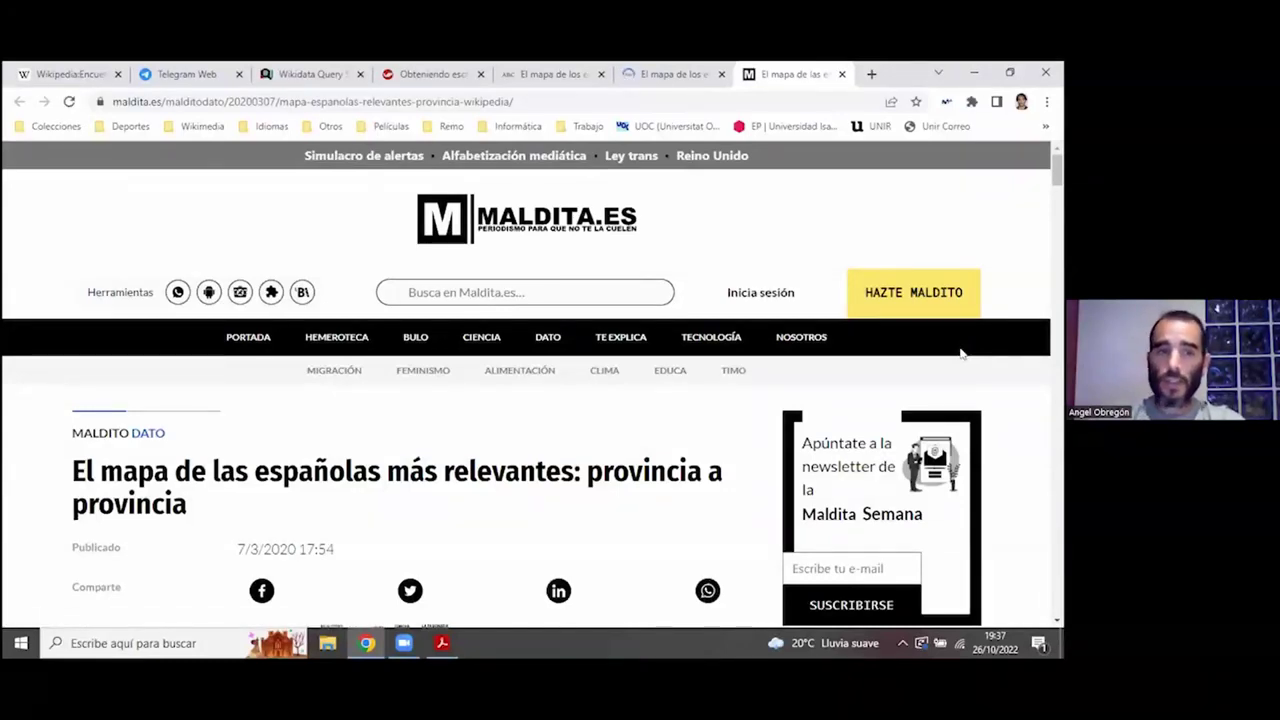
{"action": "scroll", "coordinate": [770, 395], "scroll_direction": "down", "scroll_amount": 3}
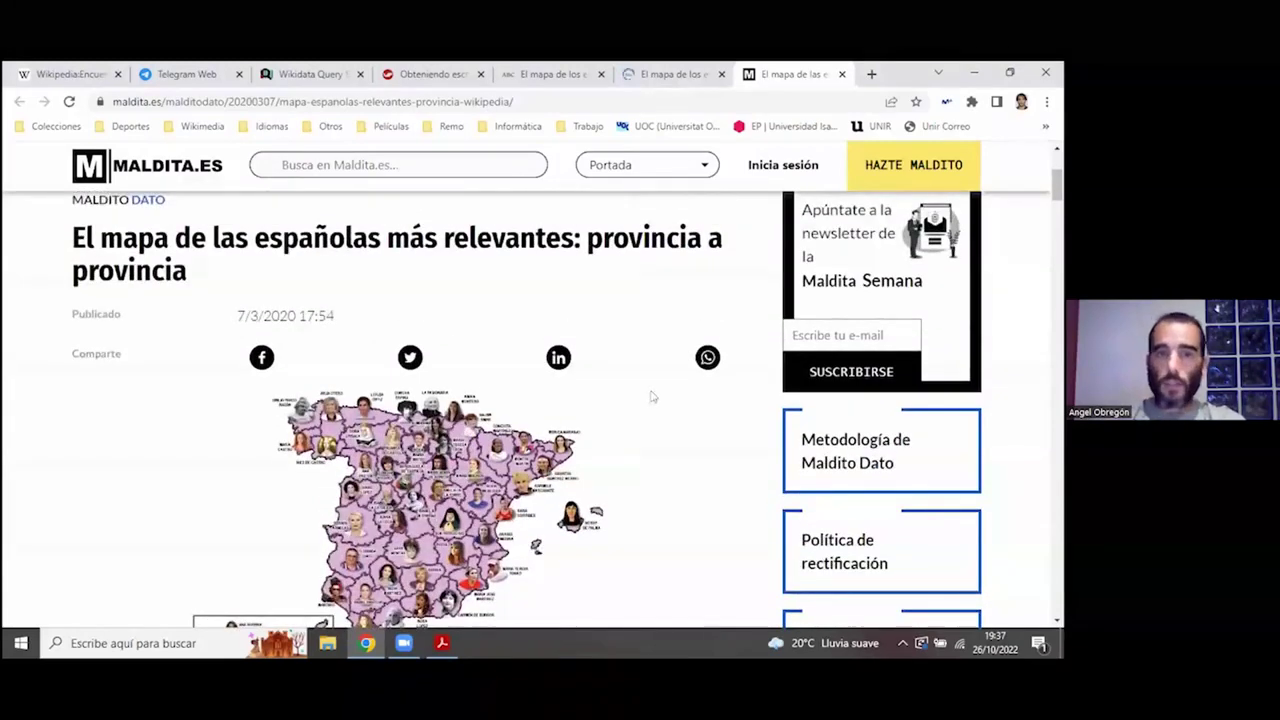
{"action": "scroll", "coordinate": [651, 403], "scroll_direction": "down", "scroll_amount": 2}
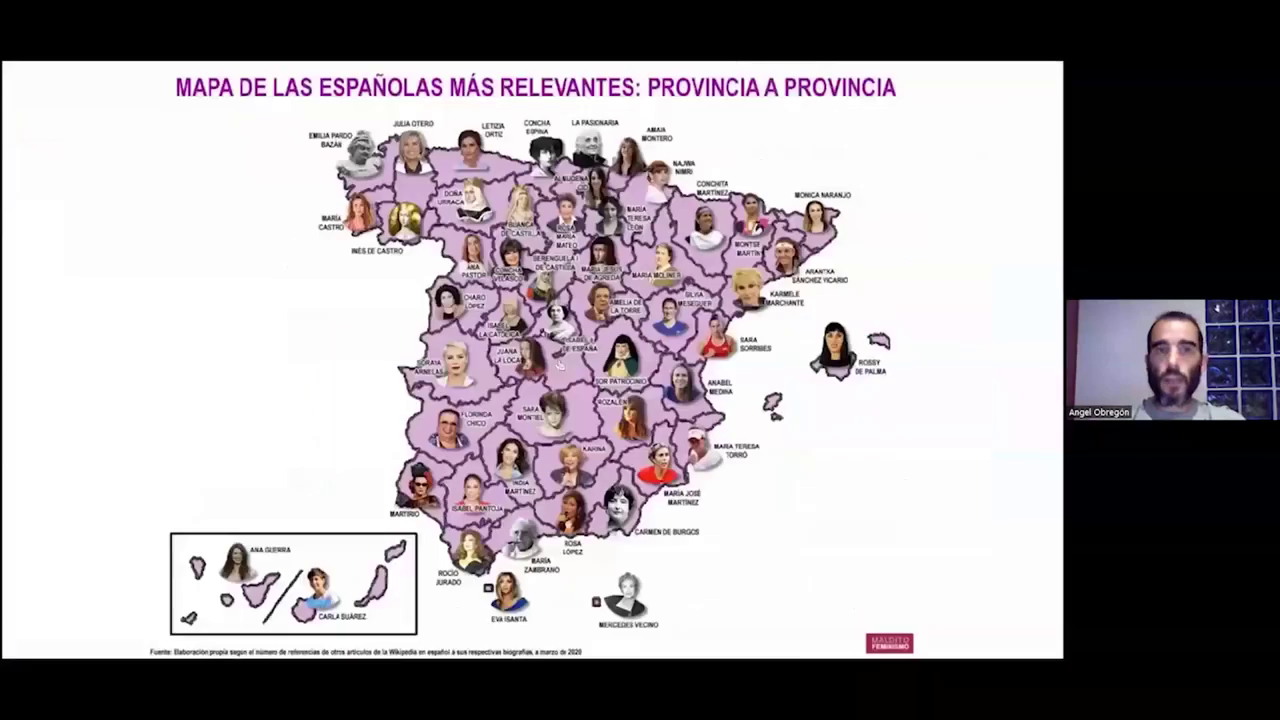
Step: Return to the presentation, advance to the next slide and open its linked Maldita.es article on the most relevant LGTBIQ+ people
{"action": "key", "text": "alt+Tab"}
{"action": "key", "text": "Right"}
{"action": "left_click", "coordinate": [650, 300]}
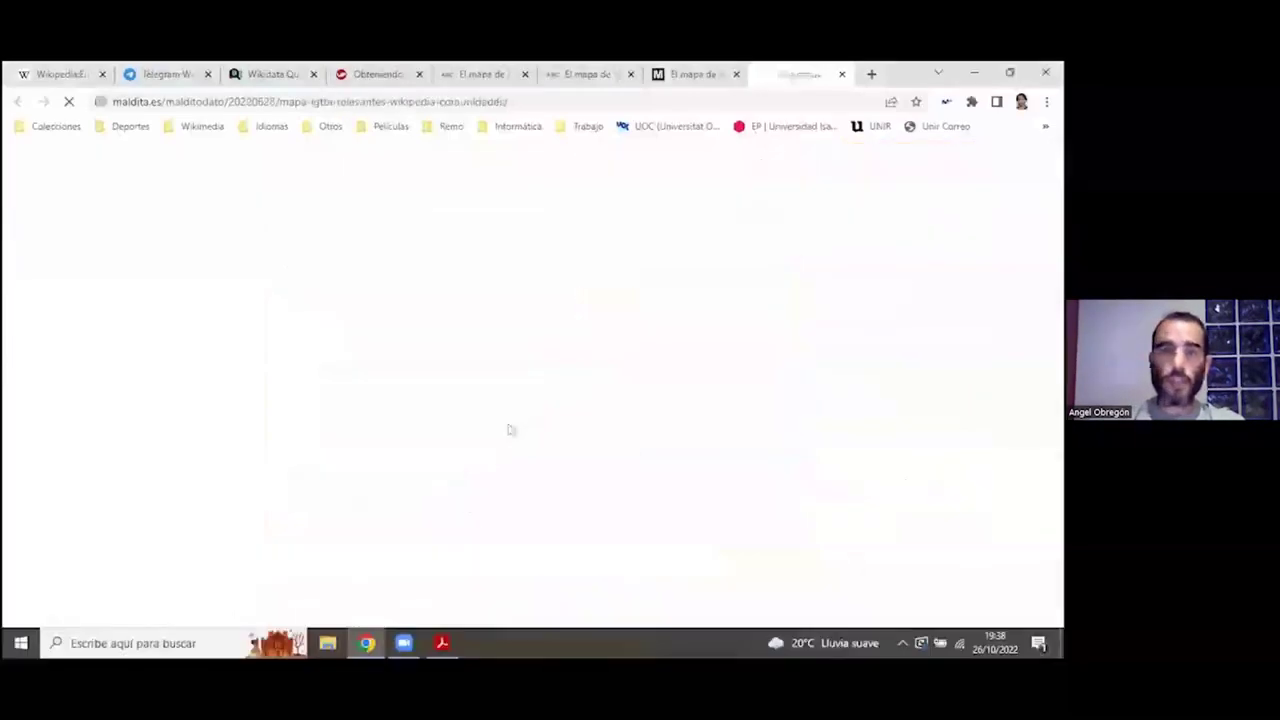
Step: Compare the article's two LGTBIQ+ maps, by number of Wikimedia articles and by number of references to each Wikipedia page
{"action": "scroll", "coordinate": [615, 385], "scroll_direction": "down", "scroll_amount": 3}
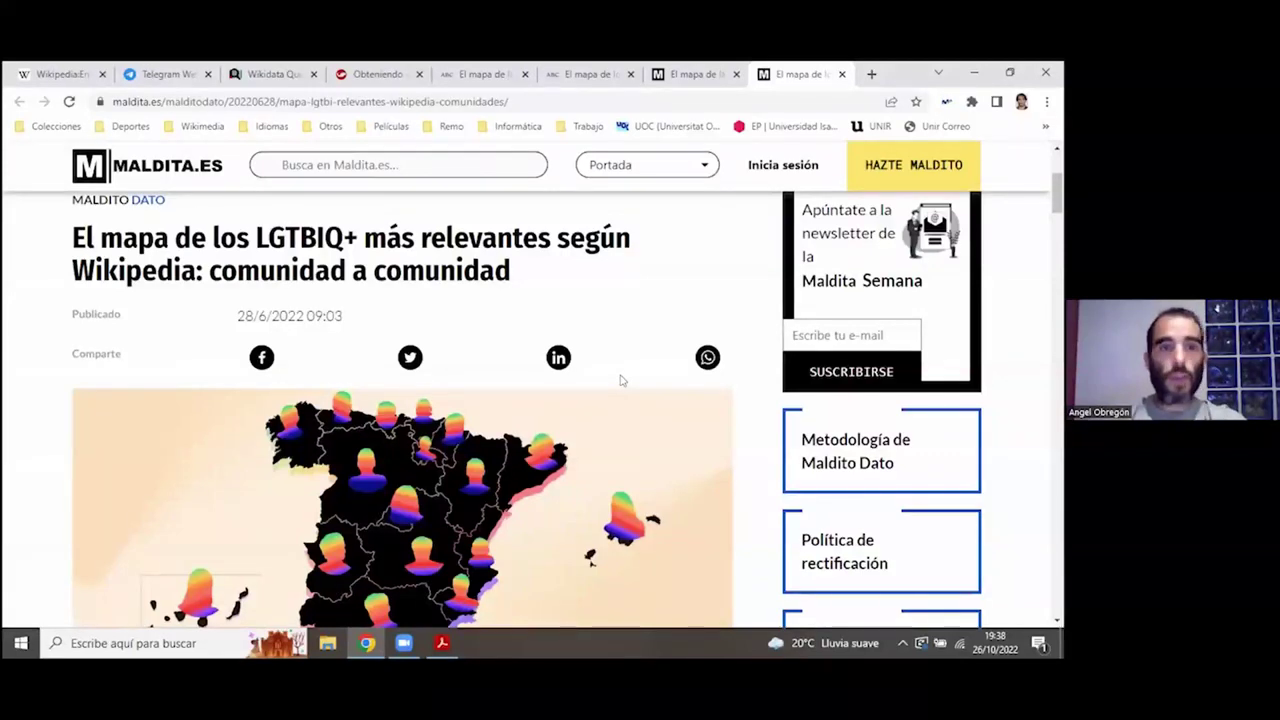
{"action": "scroll", "coordinate": [620, 380], "scroll_direction": "down", "scroll_amount": 1}
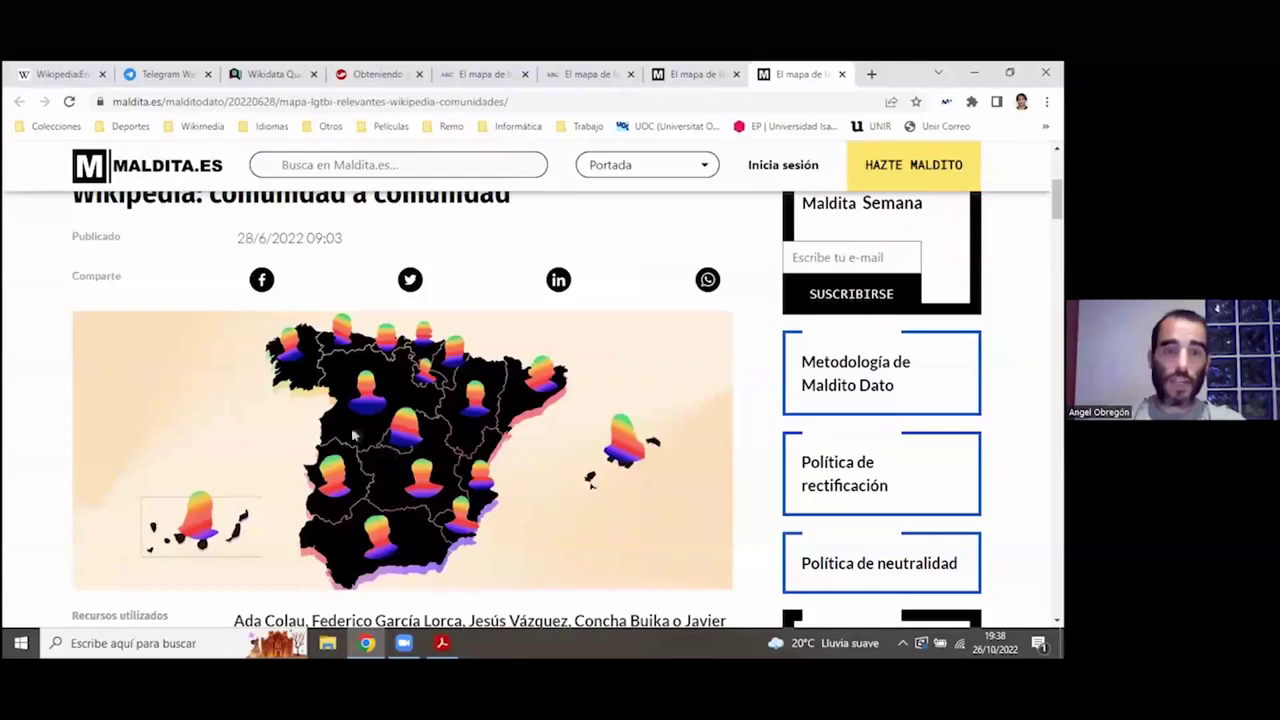
{"action": "scroll", "coordinate": [368, 446], "scroll_direction": "down", "scroll_amount": 2}
{"action": "scroll", "coordinate": [368, 446], "scroll_direction": "down", "scroll_amount": 7}
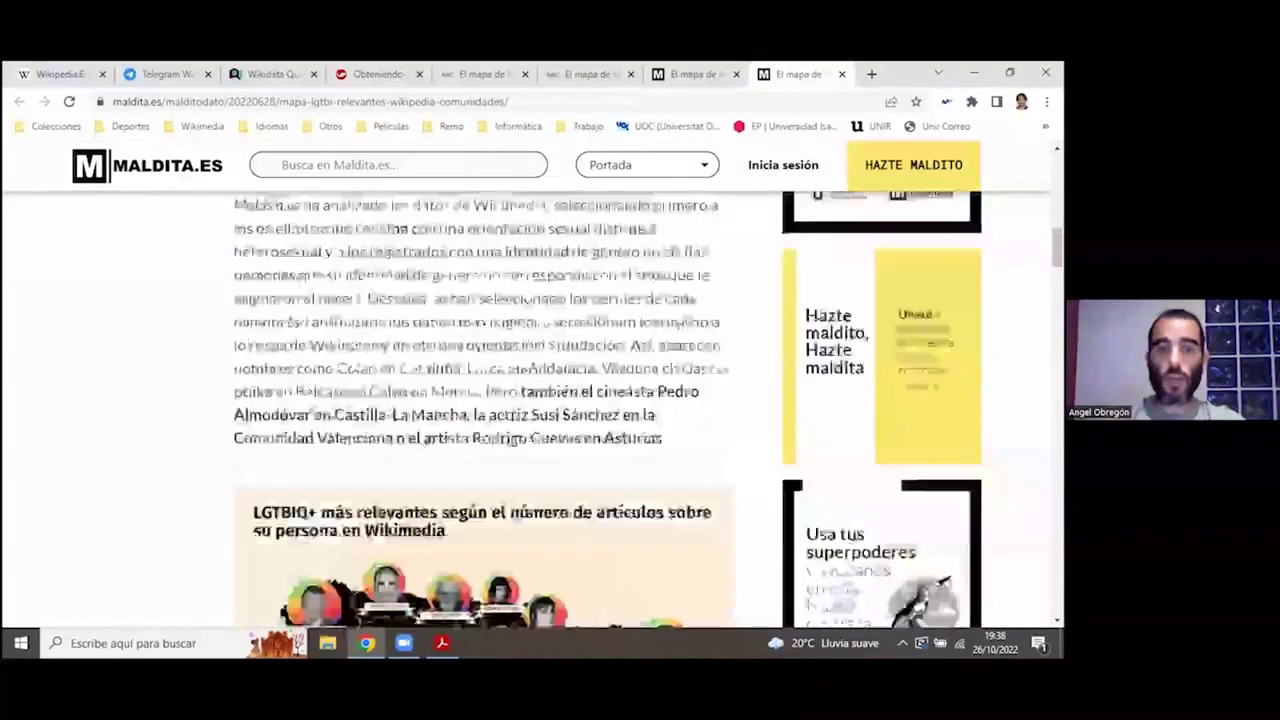
{"action": "scroll", "coordinate": [372, 380], "scroll_direction": "down", "scroll_amount": 1}
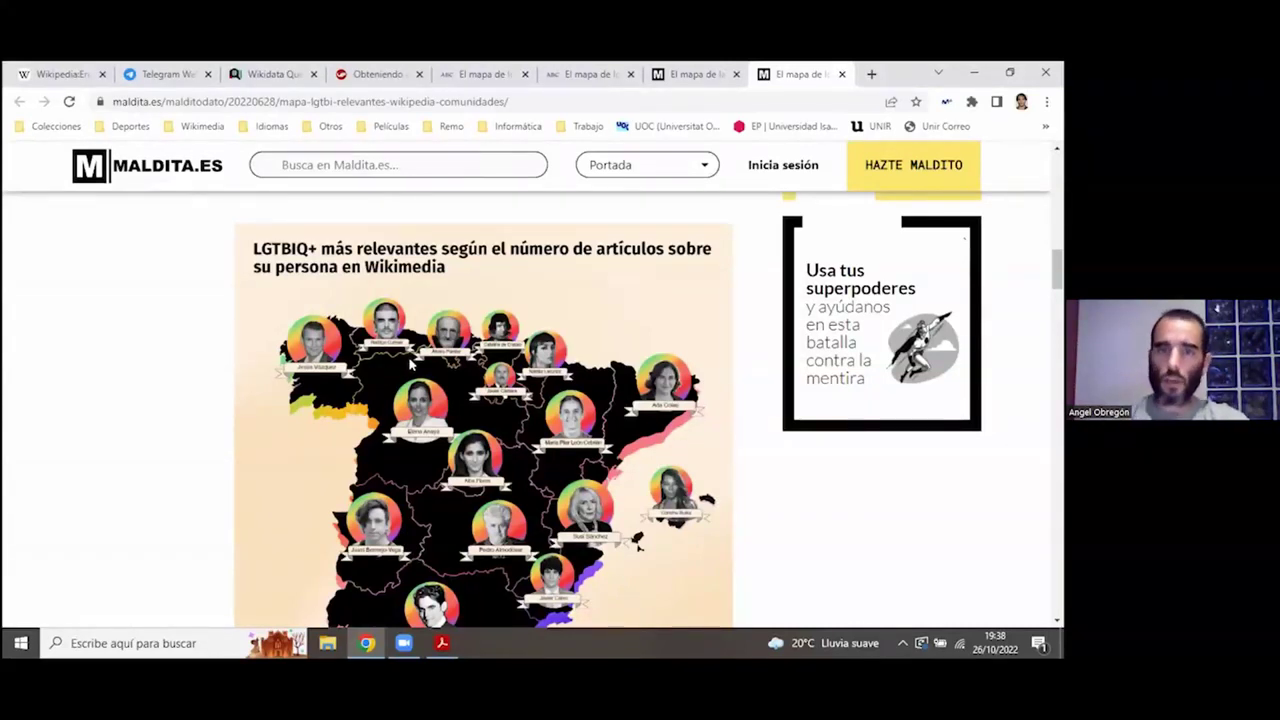
{"action": "scroll", "coordinate": [410, 365], "scroll_direction": "down", "scroll_amount": 10}
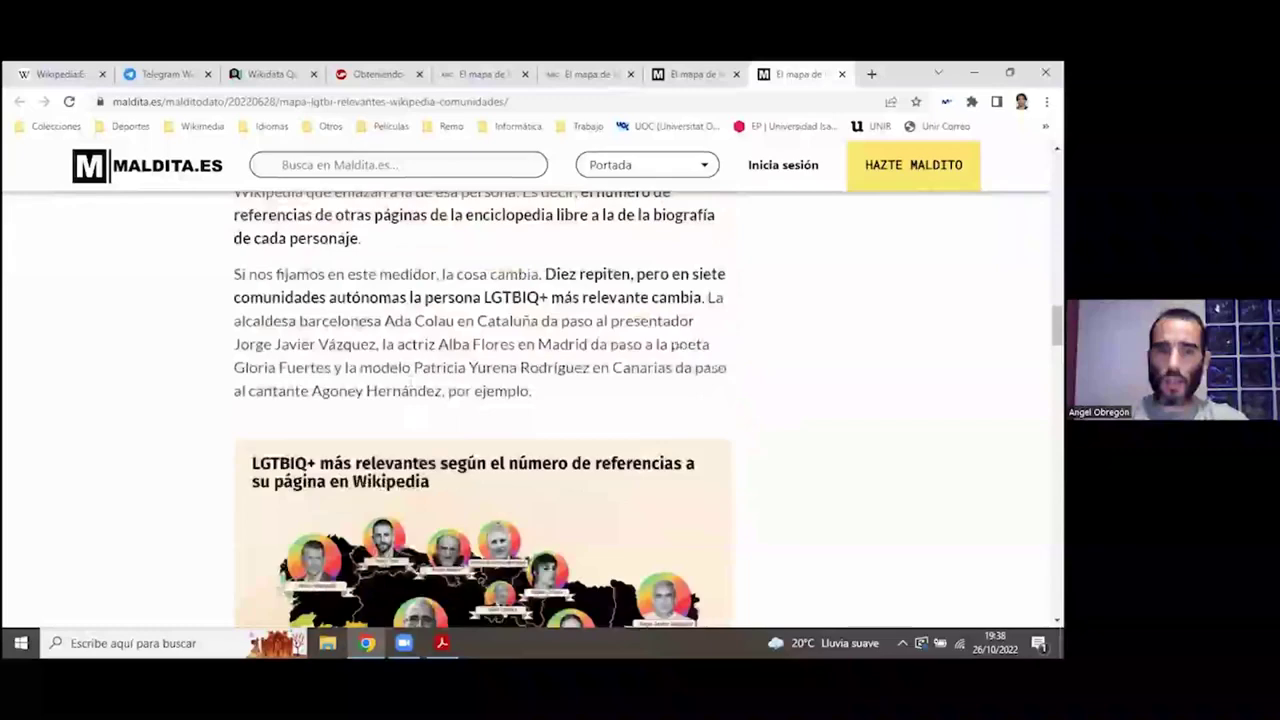
{"action": "scroll", "coordinate": [413, 385], "scroll_direction": "down", "scroll_amount": 2}
{"action": "scroll", "coordinate": [413, 385], "scroll_direction": "up", "scroll_amount": 1}
{"action": "scroll", "coordinate": [413, 386], "scroll_direction": "up", "scroll_amount": 3}
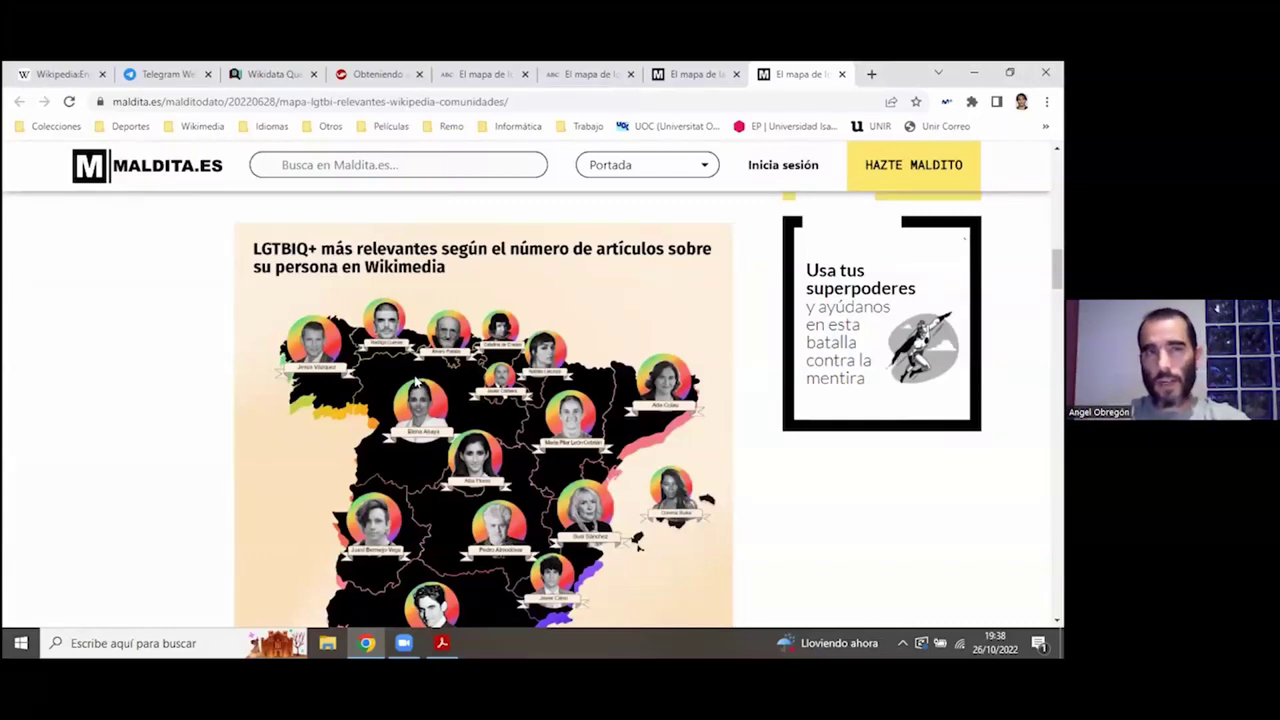
{"action": "scroll", "coordinate": [416, 383], "scroll_direction": "down", "scroll_amount": 5}
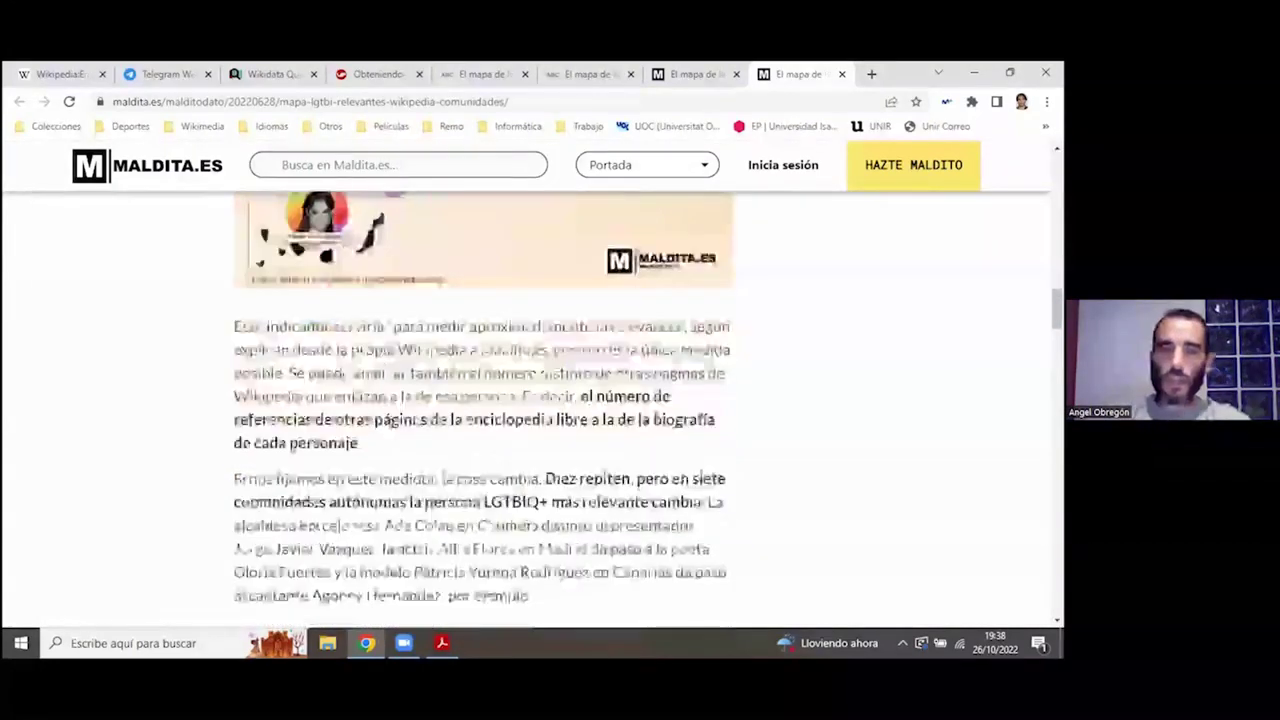
{"action": "scroll", "coordinate": [420, 417], "scroll_direction": "up", "scroll_amount": 5}
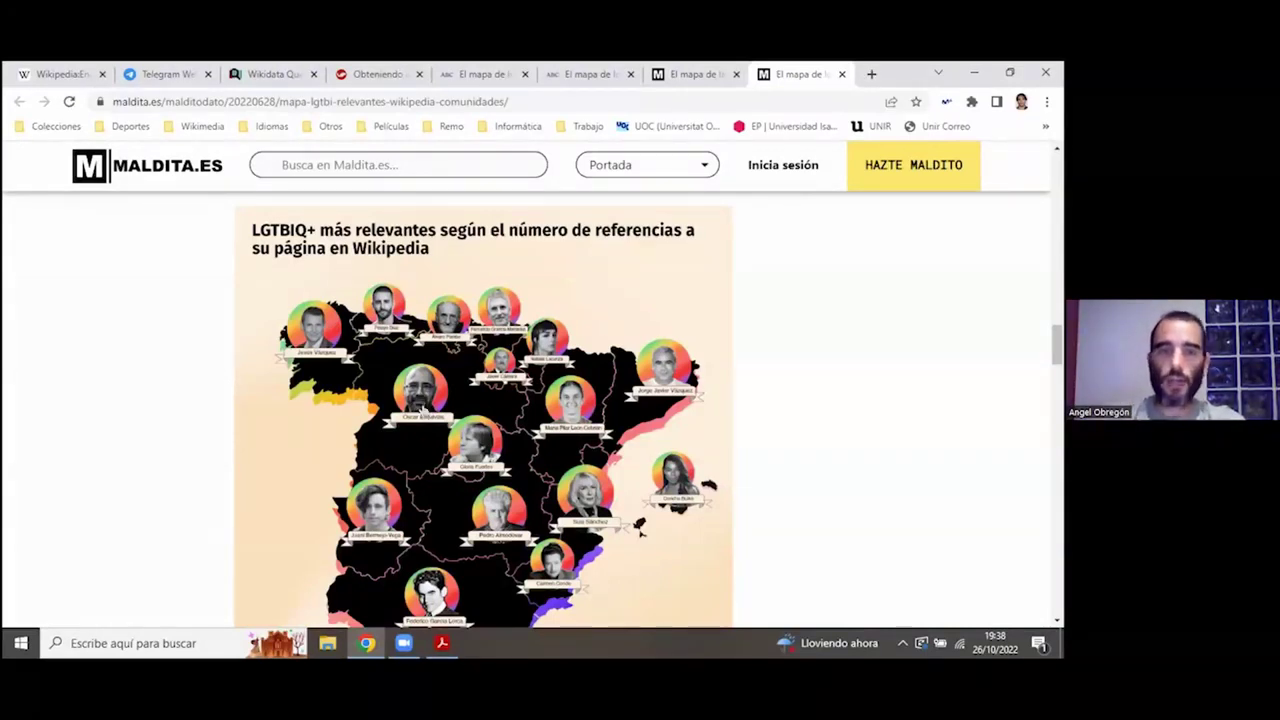
Step: Advance the presentation to the world battles map, open its linked nodegoat viewer and close the Wikipedia online sessions tab
{"action": "key", "text": "alt+Tab"}
{"action": "key", "text": "Right"}
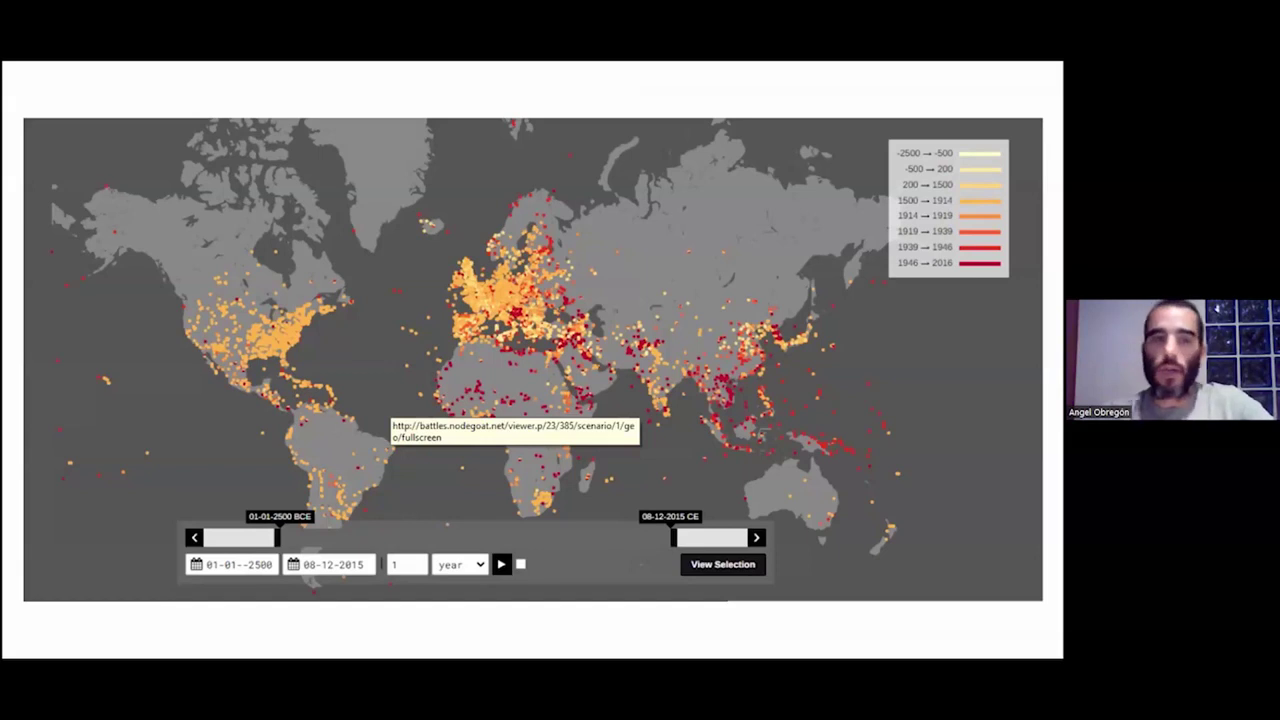
{"action": "left_click", "coordinate": [403, 345]}
{"action": "key", "text": "Return"}
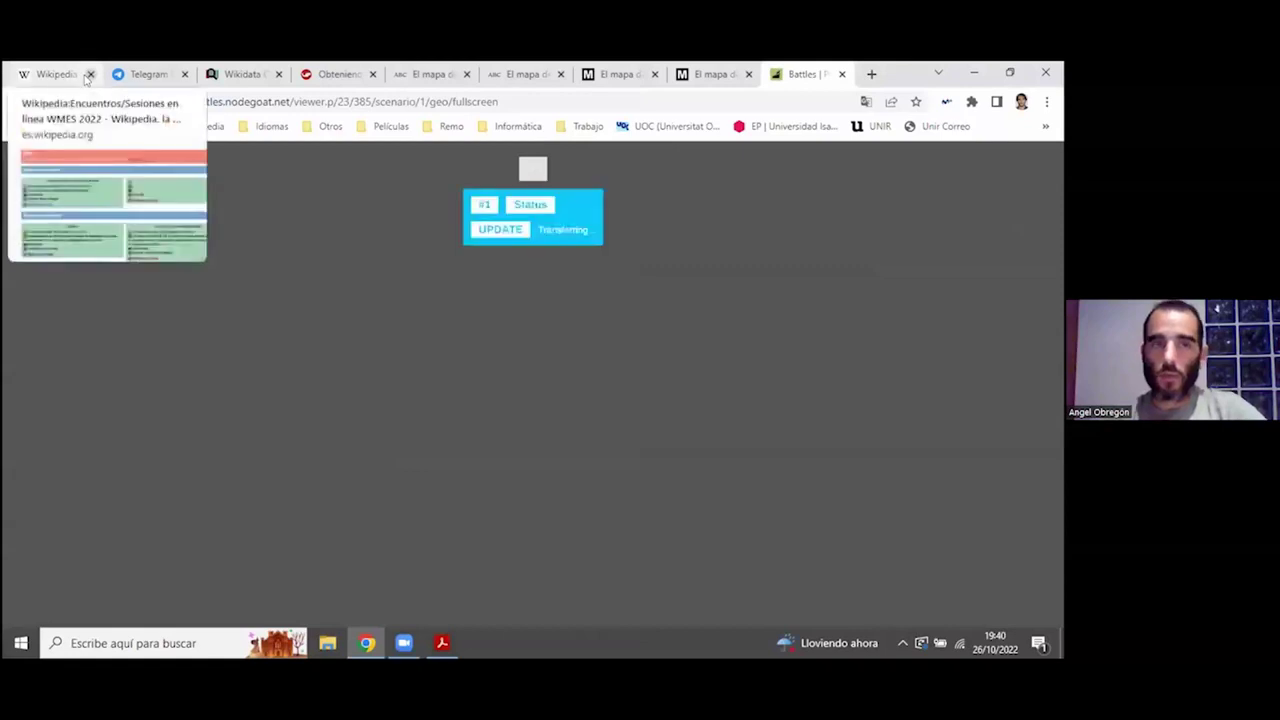
{"action": "left_click", "coordinate": [90, 74]}
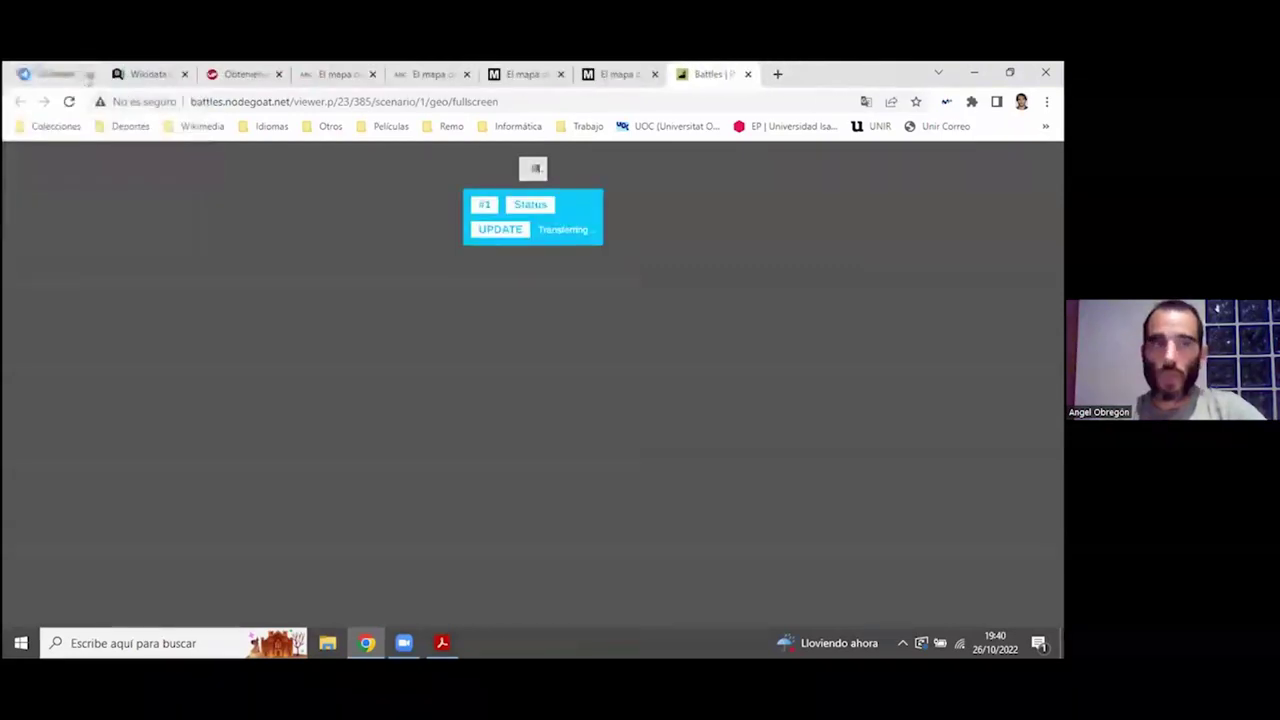
Step: Close the leftover Wikidata tab and examine the battles plotted across the Iberian Peninsula on the nodegoat map
{"action": "left_click", "coordinate": [90, 74]}
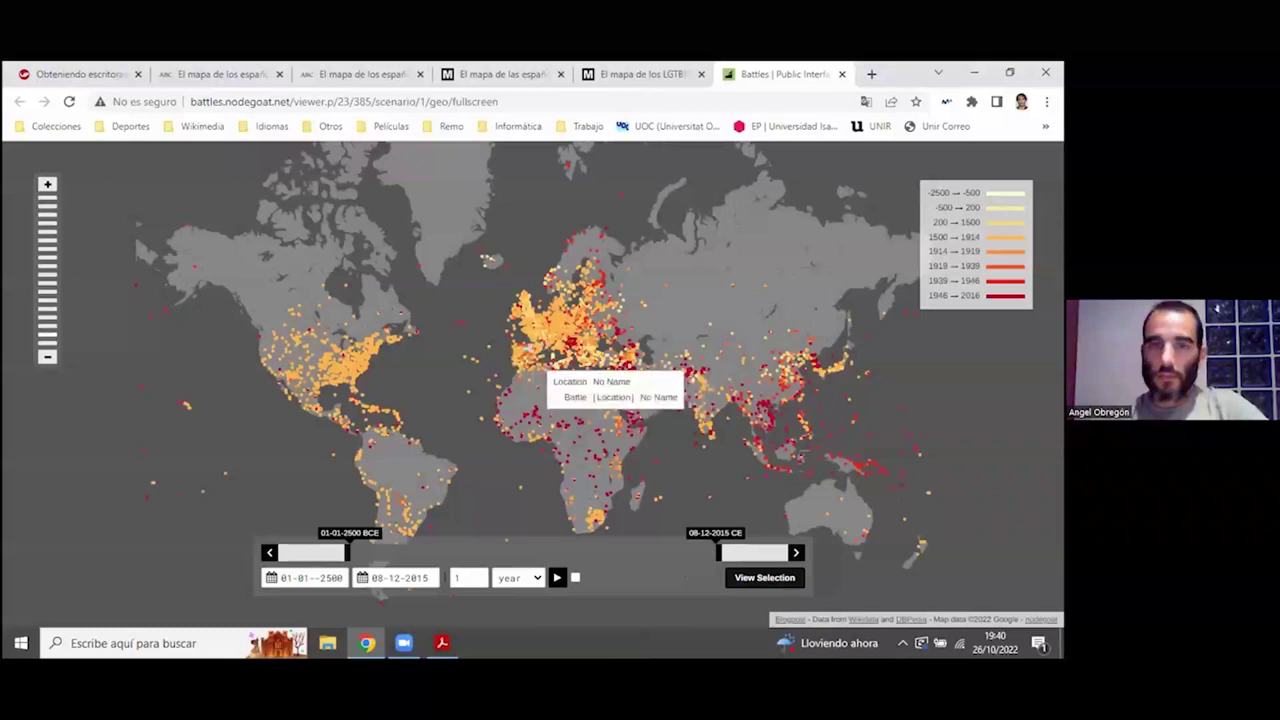
{"action": "scroll", "coordinate": [512, 350], "scroll_direction": "up", "scroll_amount": 1}
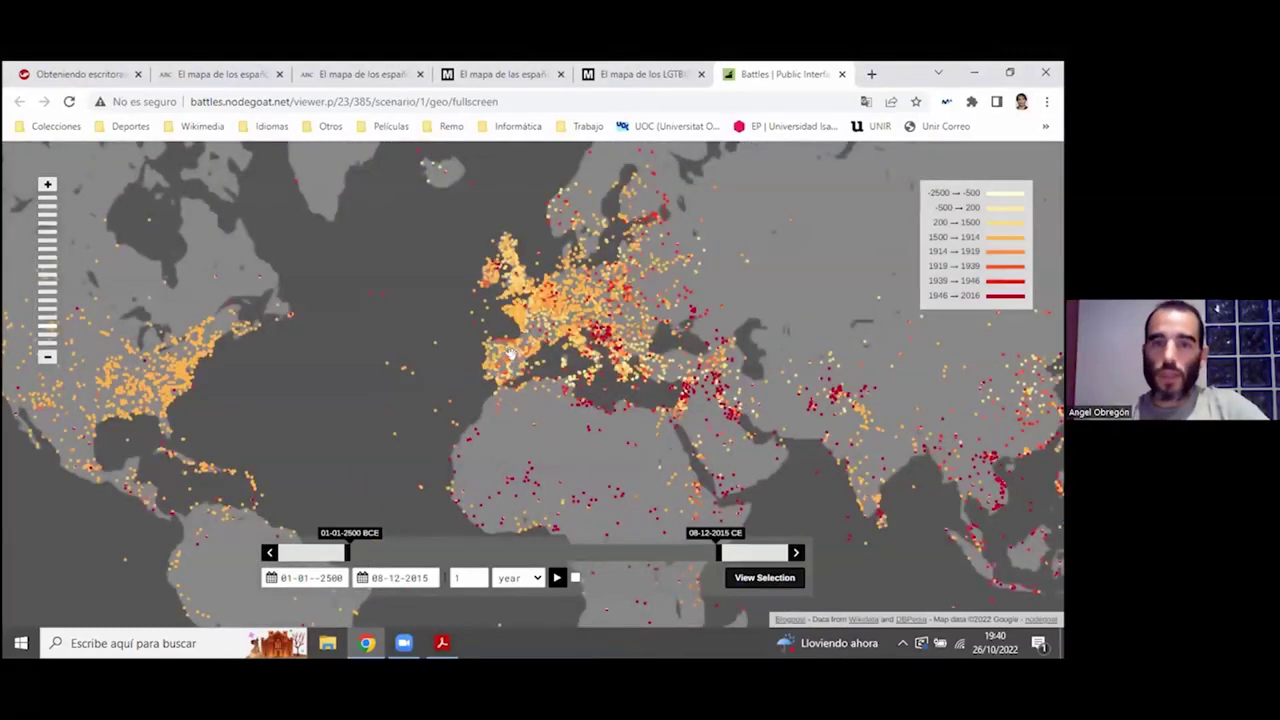
{"action": "scroll", "coordinate": [510, 350], "scroll_direction": "up", "scroll_amount": 1}
{"action": "scroll", "coordinate": [472, 316], "scroll_direction": "up", "scroll_amount": 1}
{"action": "scroll", "coordinate": [430, 286], "scroll_direction": "up", "scroll_amount": 1}
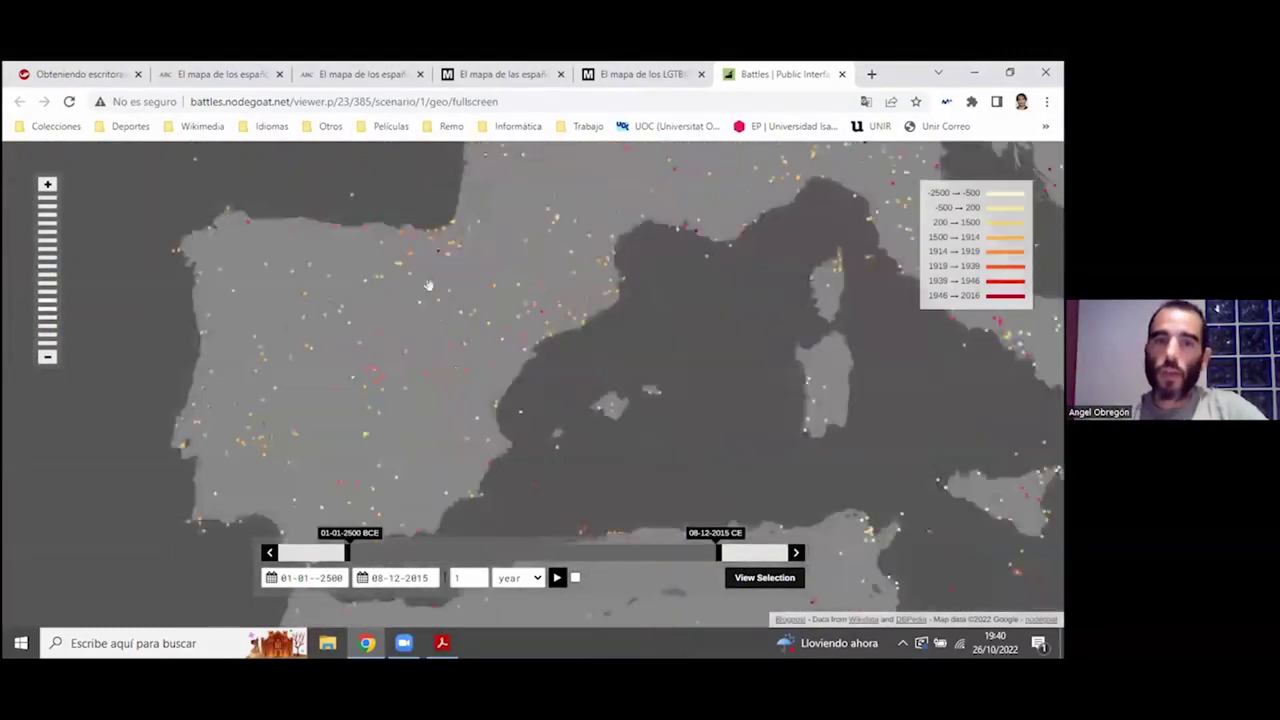
{"action": "mouse_move", "coordinate": [370, 230]}
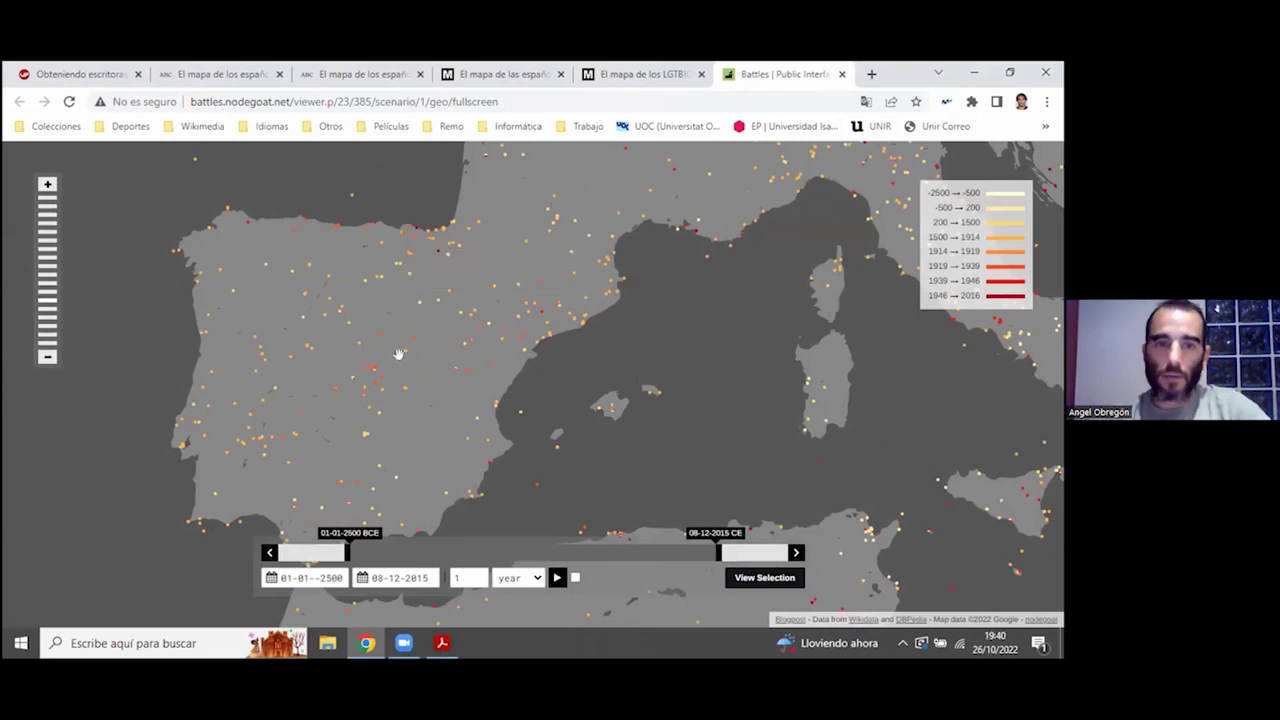
{"action": "mouse_move", "coordinate": [406, 358]}
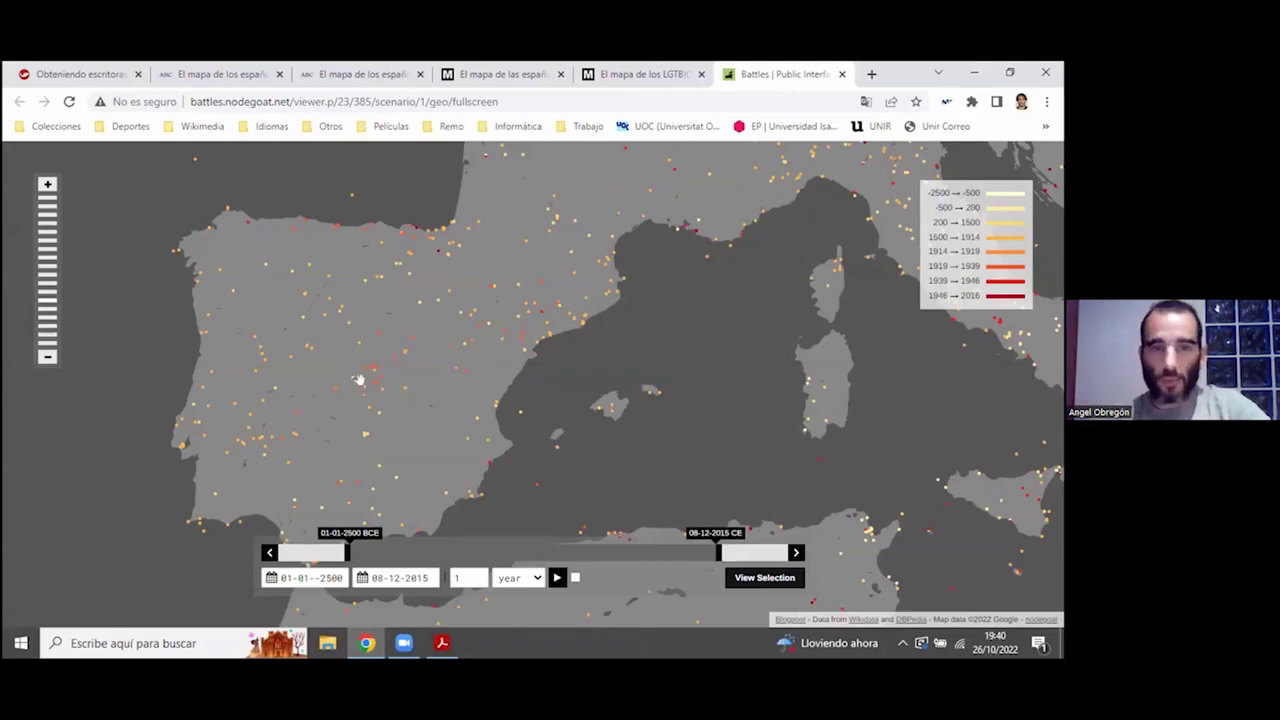
Step: View the record of the Battle of Brihuega in central Spain with its Wikidata URI, and close it
{"action": "scroll", "coordinate": [360, 380], "scroll_direction": "up", "scroll_amount": 1}
{"action": "scroll", "coordinate": [360, 380], "scroll_direction": "up", "scroll_amount": 1}
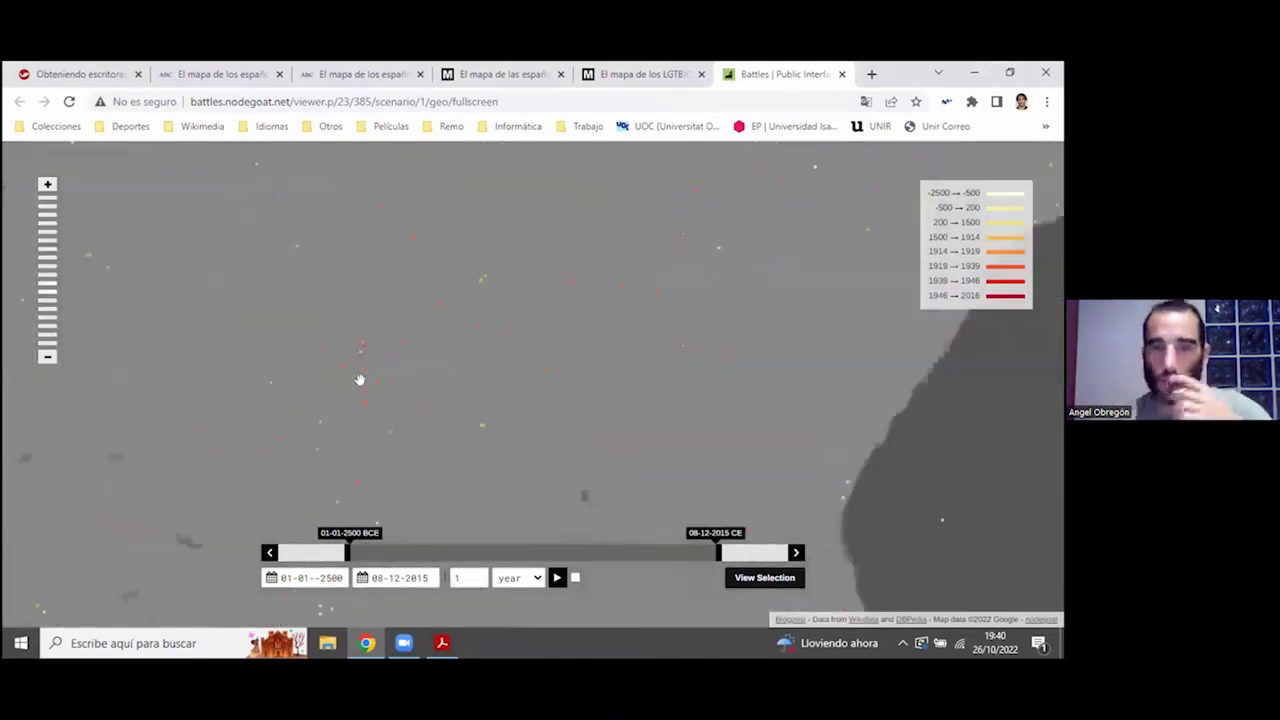
{"action": "left_click", "coordinate": [481, 284]}
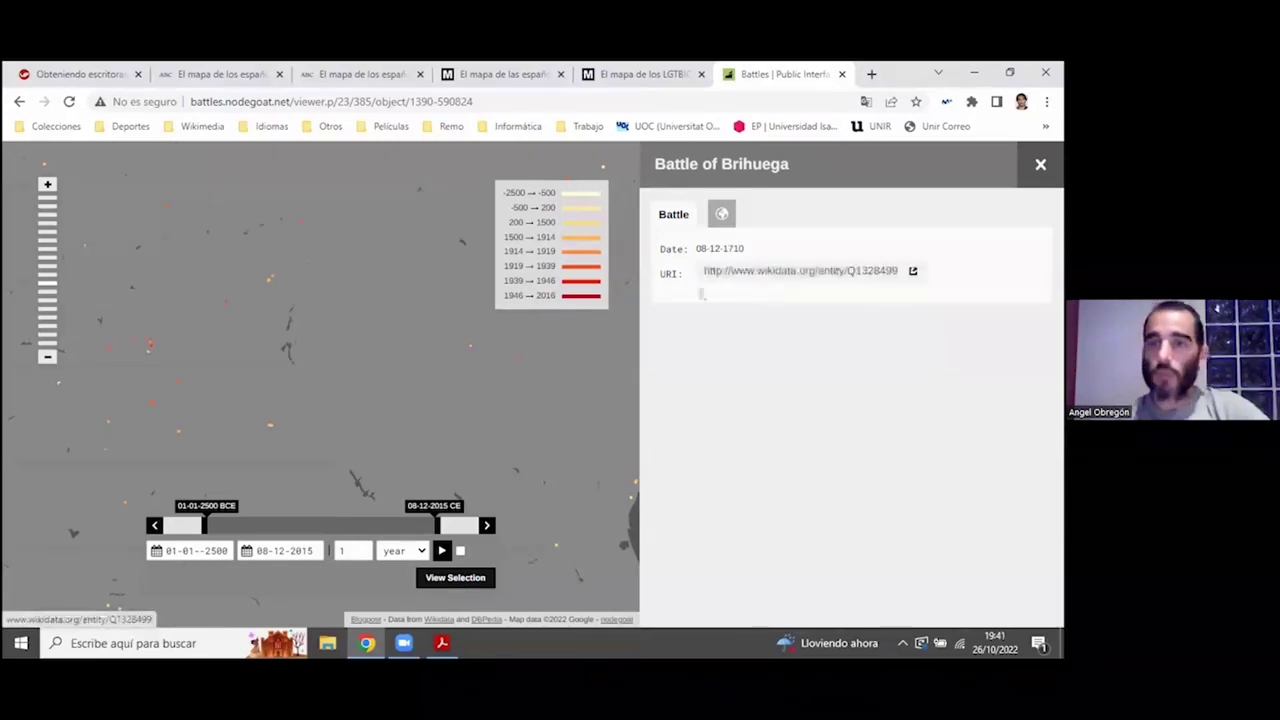
{"action": "left_click", "coordinate": [1040, 163]}
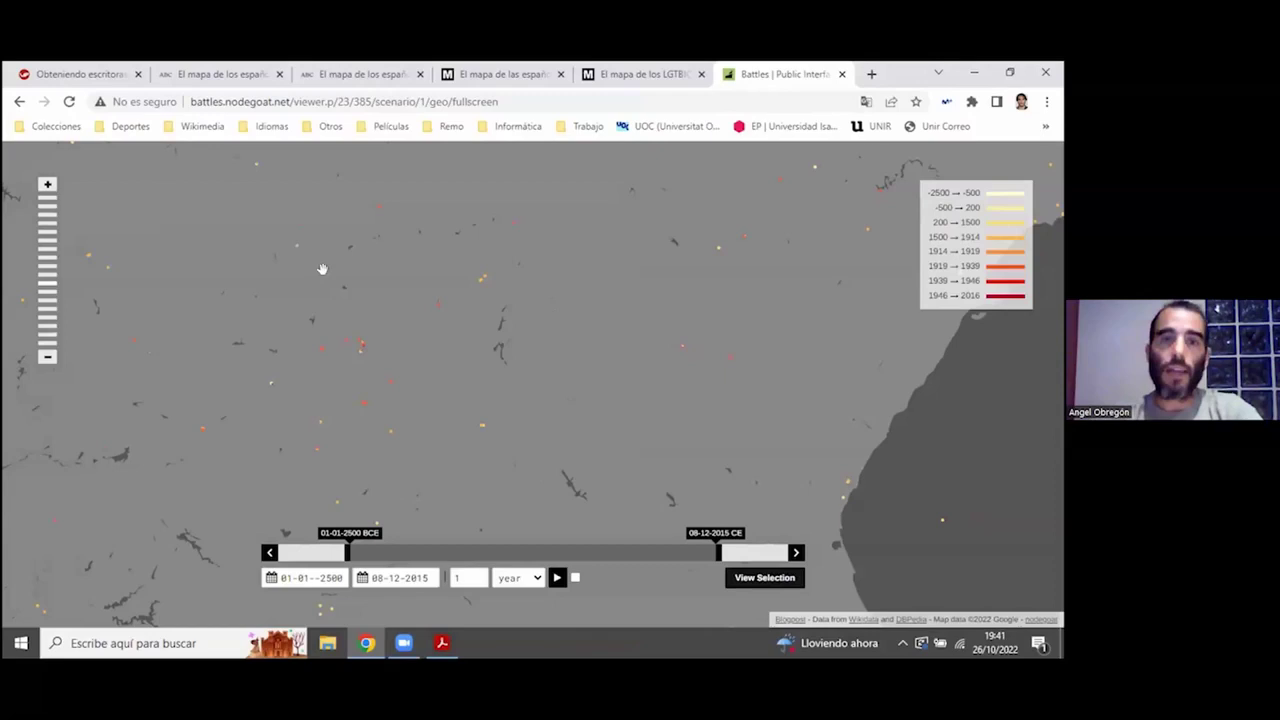
Step: Return to the presentation, advance to the Scholia slide and open the linked Journal of Virology page
{"action": "key", "text": "alt+Tab"}
{"action": "key", "text": "Right"}
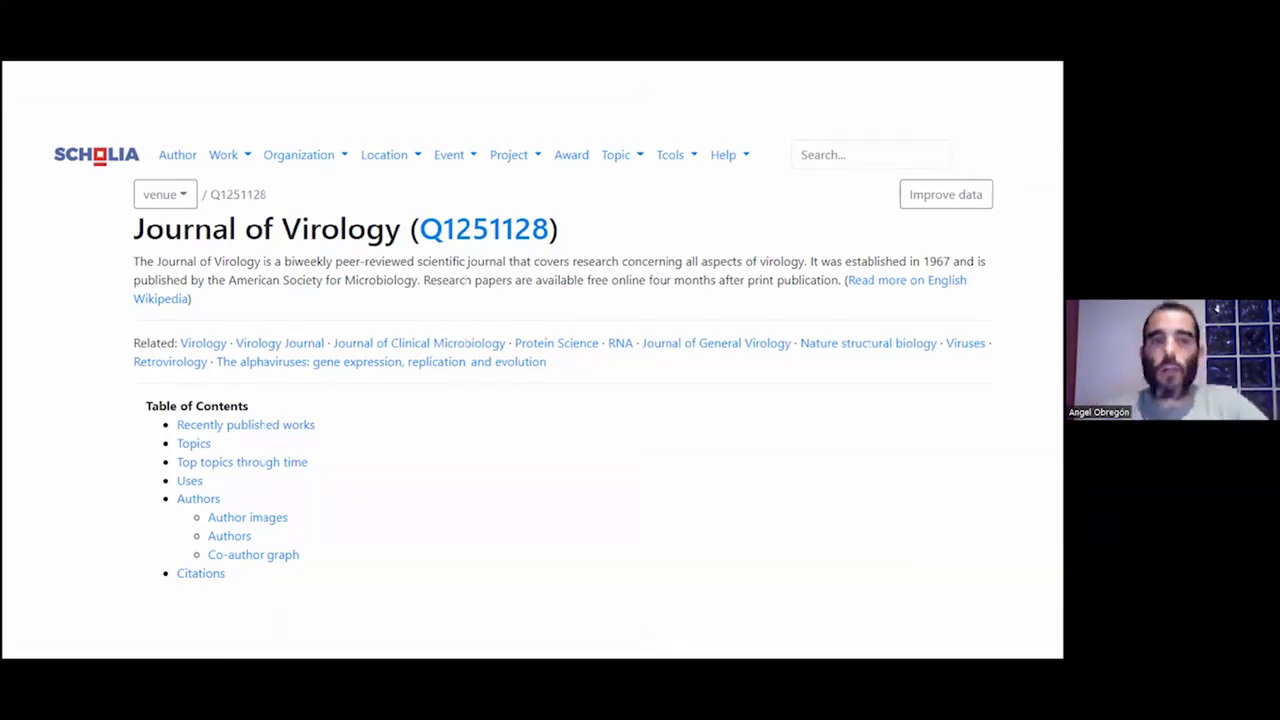
{"action": "left_click", "coordinate": [368, 405]}
{"action": "left_click", "coordinate": [540, 414]}
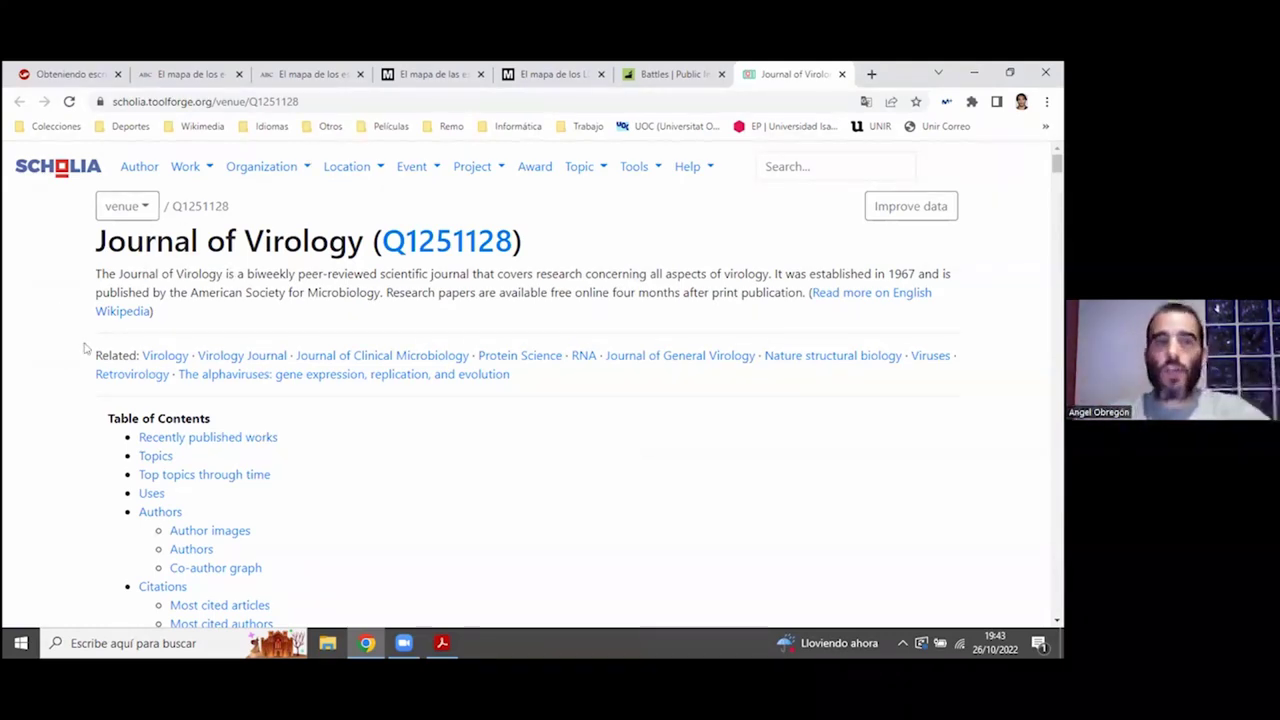
Step: Review the journal's recently published works with their publication dates and authors
{"action": "scroll", "coordinate": [54, 382], "scroll_direction": "down", "scroll_amount": 2}
{"action": "scroll", "coordinate": [54, 382], "scroll_direction": "down", "scroll_amount": 5}
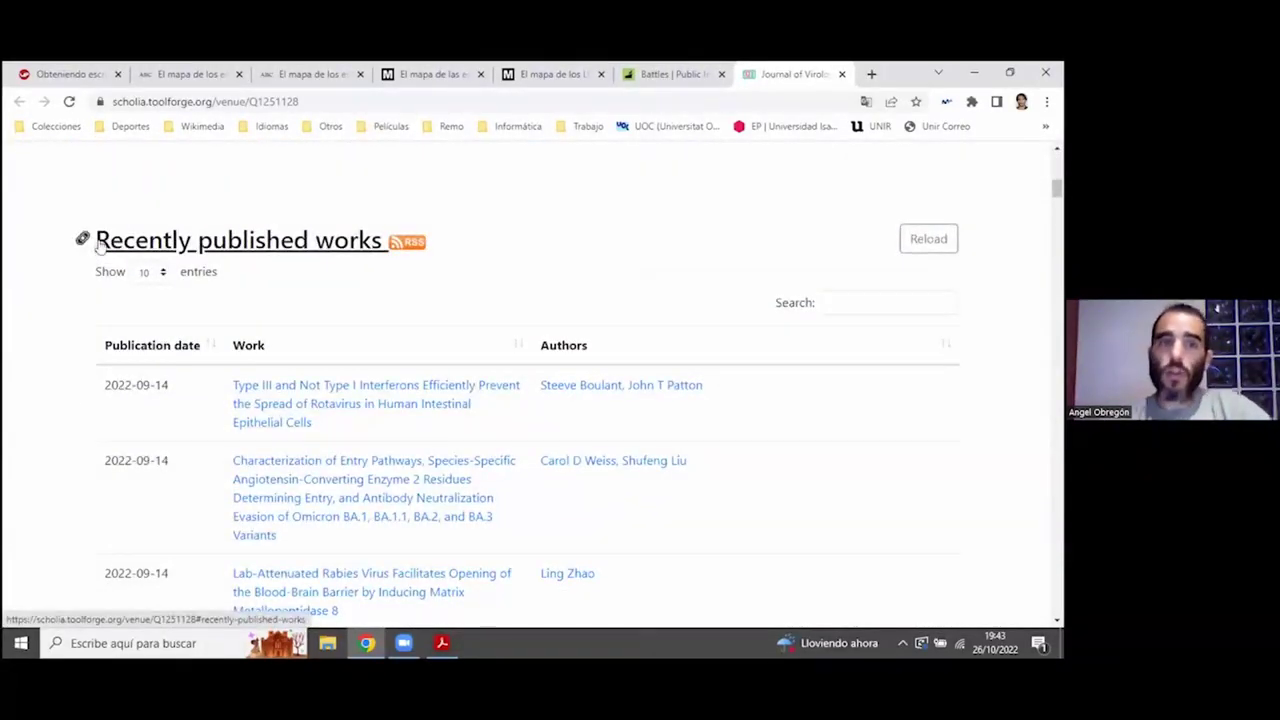
{"action": "scroll", "coordinate": [46, 305], "scroll_direction": "down", "scroll_amount": 2}
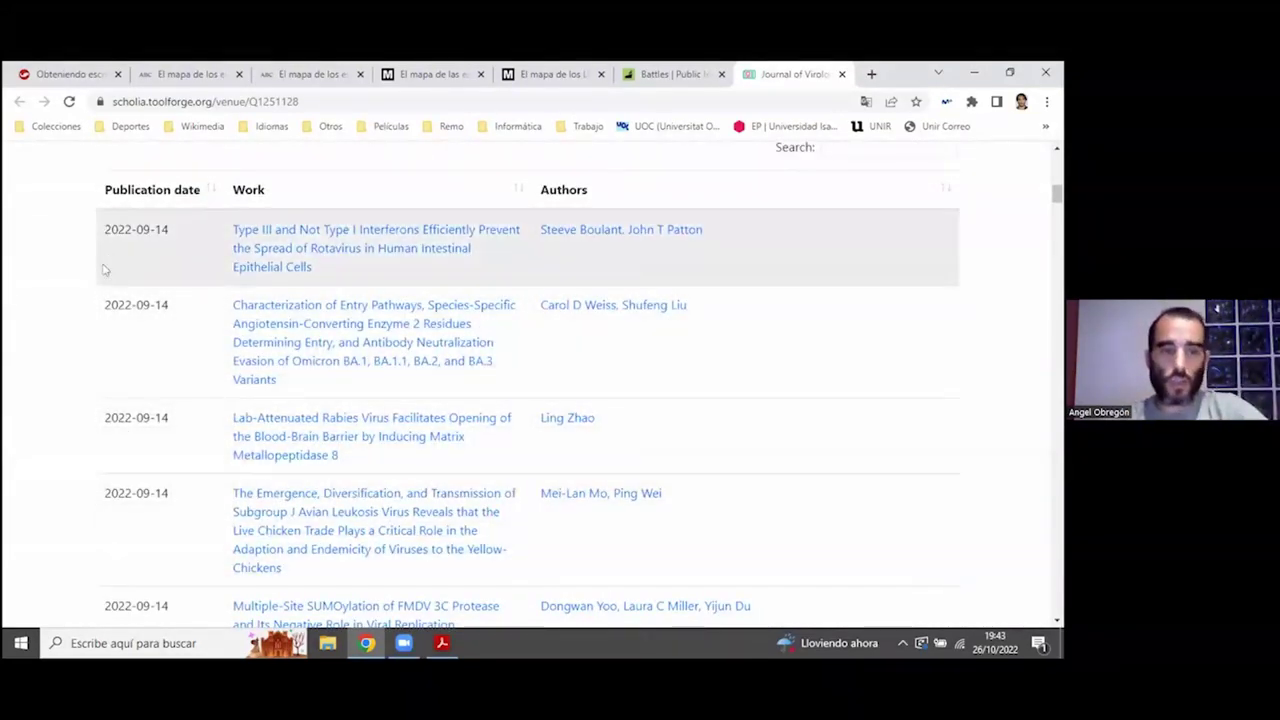
{"action": "scroll", "coordinate": [140, 330], "scroll_direction": "down", "scroll_amount": 5}
{"action": "scroll", "coordinate": [140, 330], "scroll_direction": "up", "scroll_amount": 2}
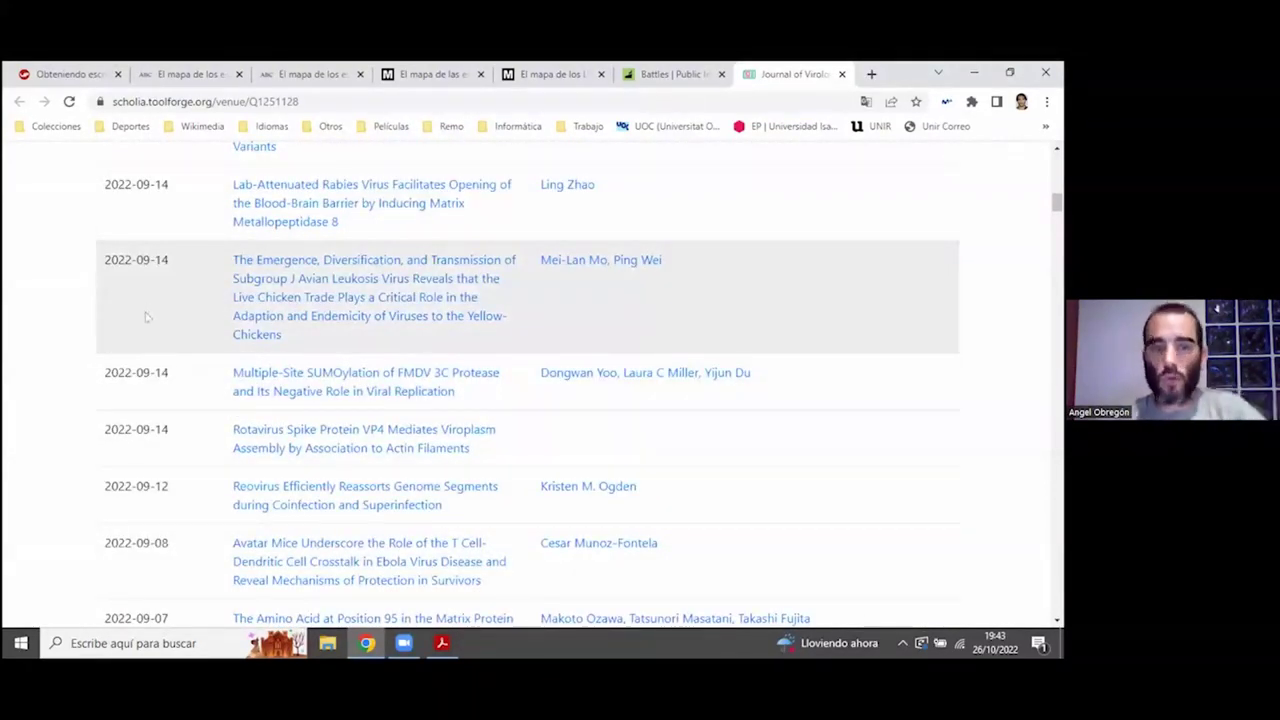
{"action": "scroll", "coordinate": [143, 314], "scroll_direction": "down", "scroll_amount": 6}
{"action": "scroll", "coordinate": [71, 327], "scroll_direction": "up", "scroll_amount": 2}
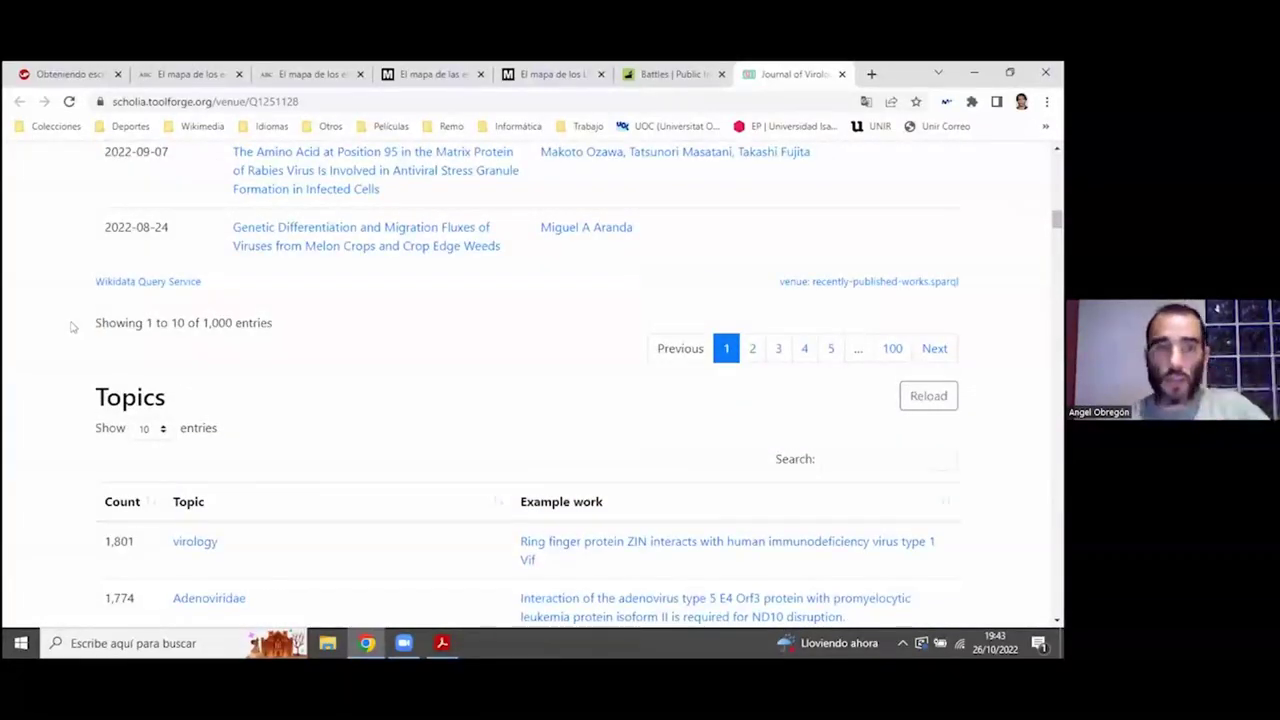
Step: Check the entry count of the recently published works, recheck the list and locate its Wikidata Query Service link
{"action": "left_click_drag", "start_coordinate": [96, 322], "coordinate": [266, 323]}
{"action": "left_click", "coordinate": [300, 306]}
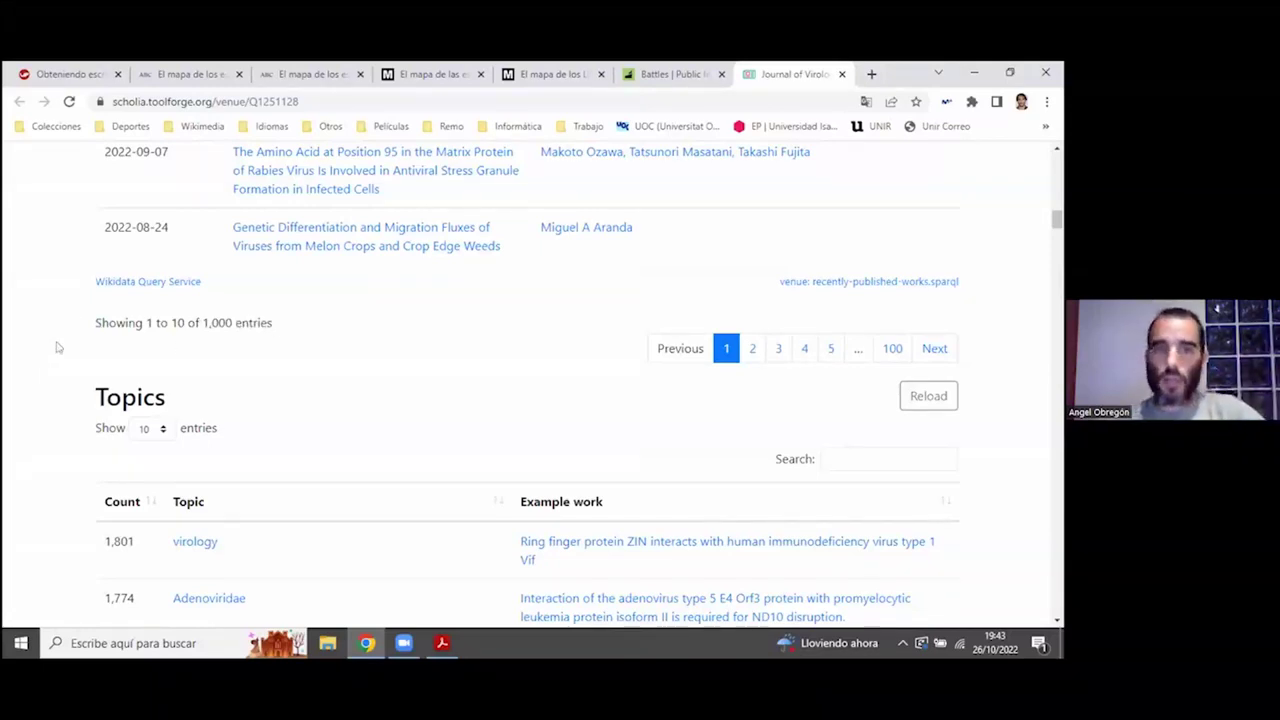
{"action": "scroll", "coordinate": [45, 308], "scroll_direction": "up", "scroll_amount": 1}
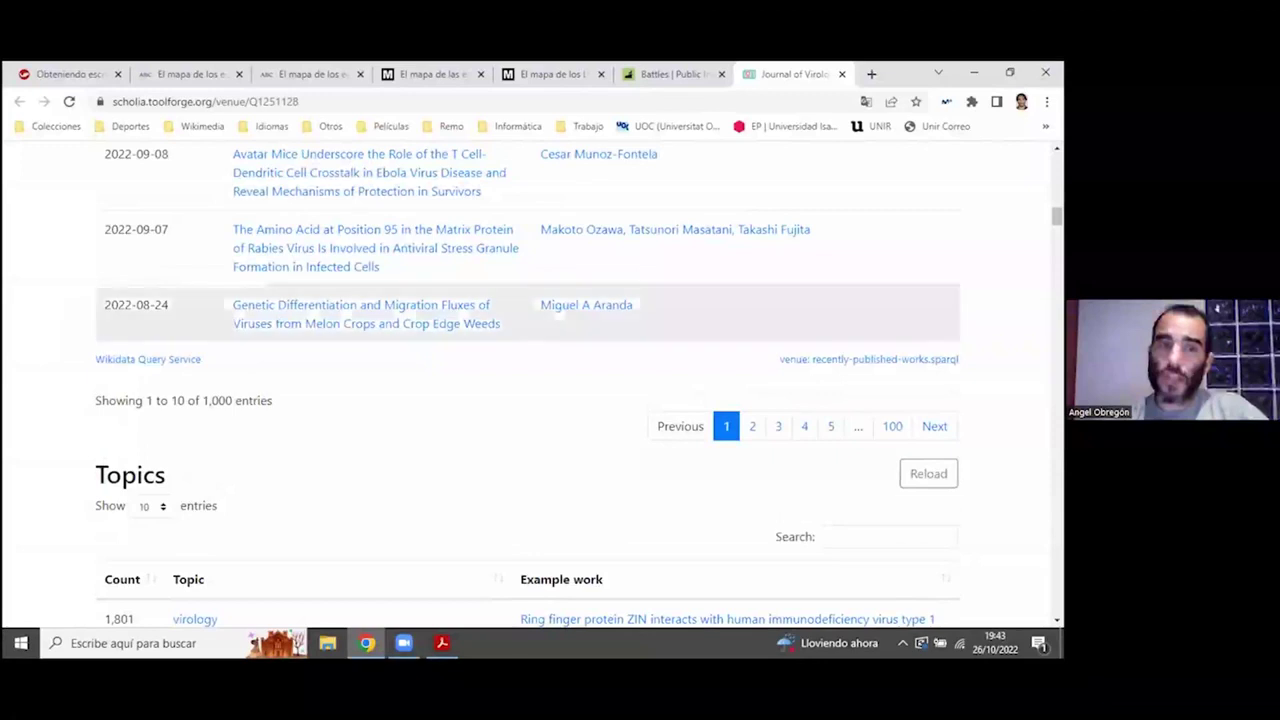
{"action": "scroll", "coordinate": [192, 232], "scroll_direction": "up", "scroll_amount": 10}
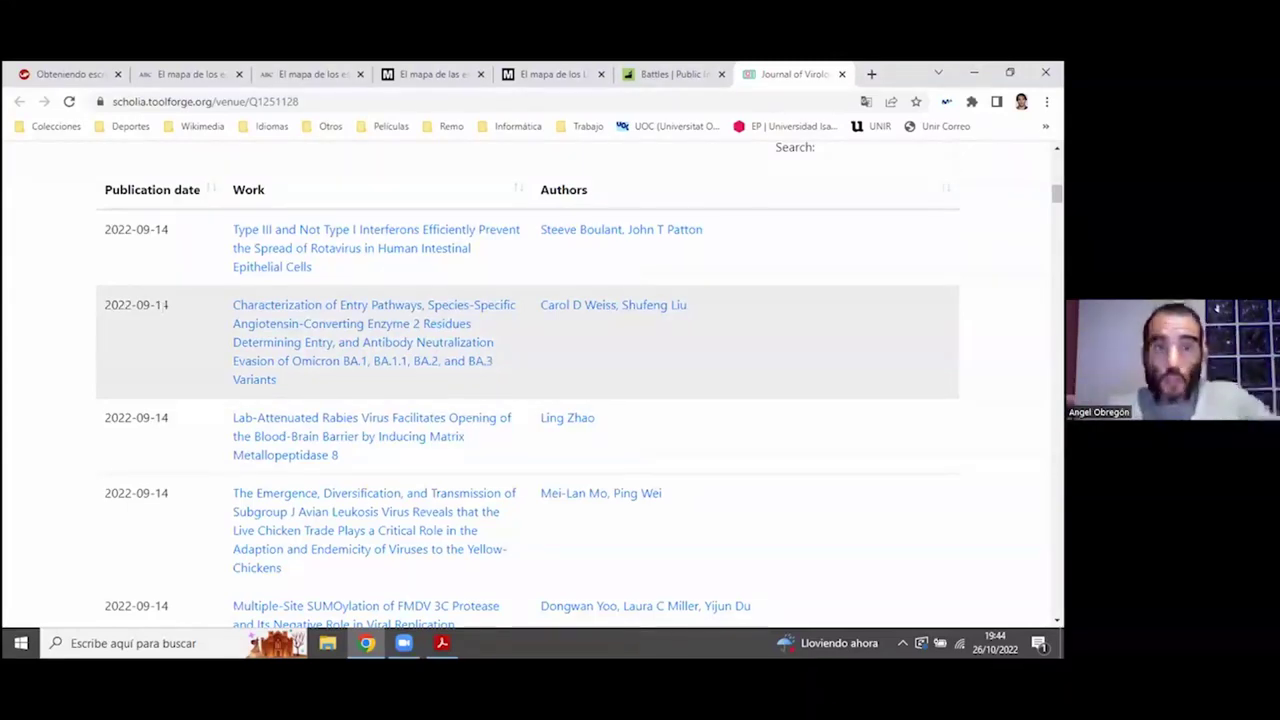
{"action": "scroll", "coordinate": [170, 330], "scroll_direction": "down", "scroll_amount": 5}
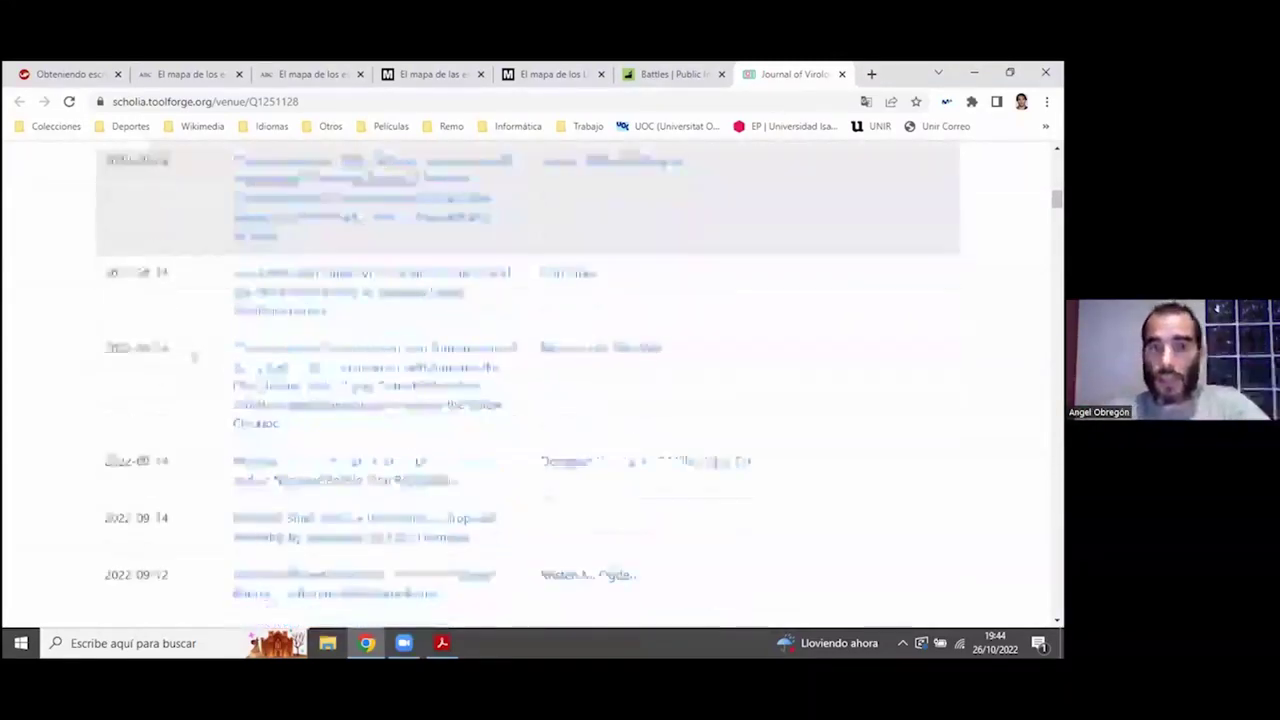
{"action": "scroll", "coordinate": [185, 365], "scroll_direction": "down", "scroll_amount": 2}
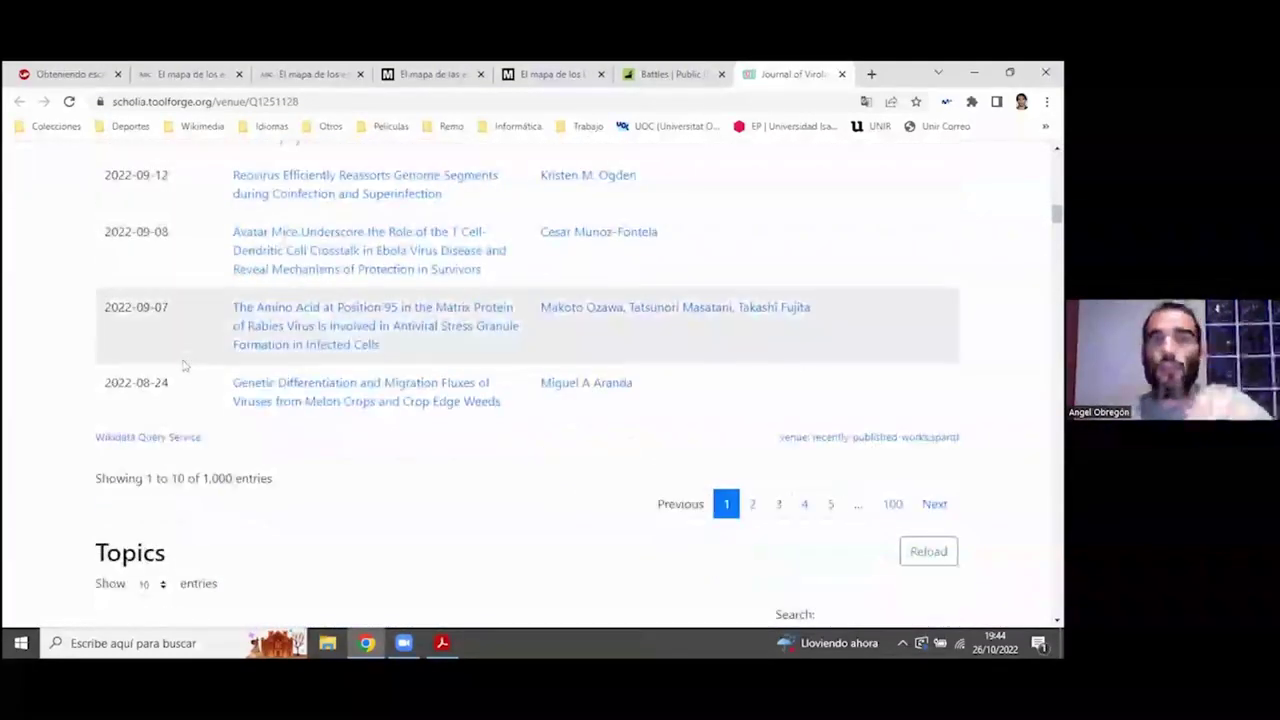
{"action": "scroll", "coordinate": [185, 365], "scroll_direction": "down", "scroll_amount": 1}
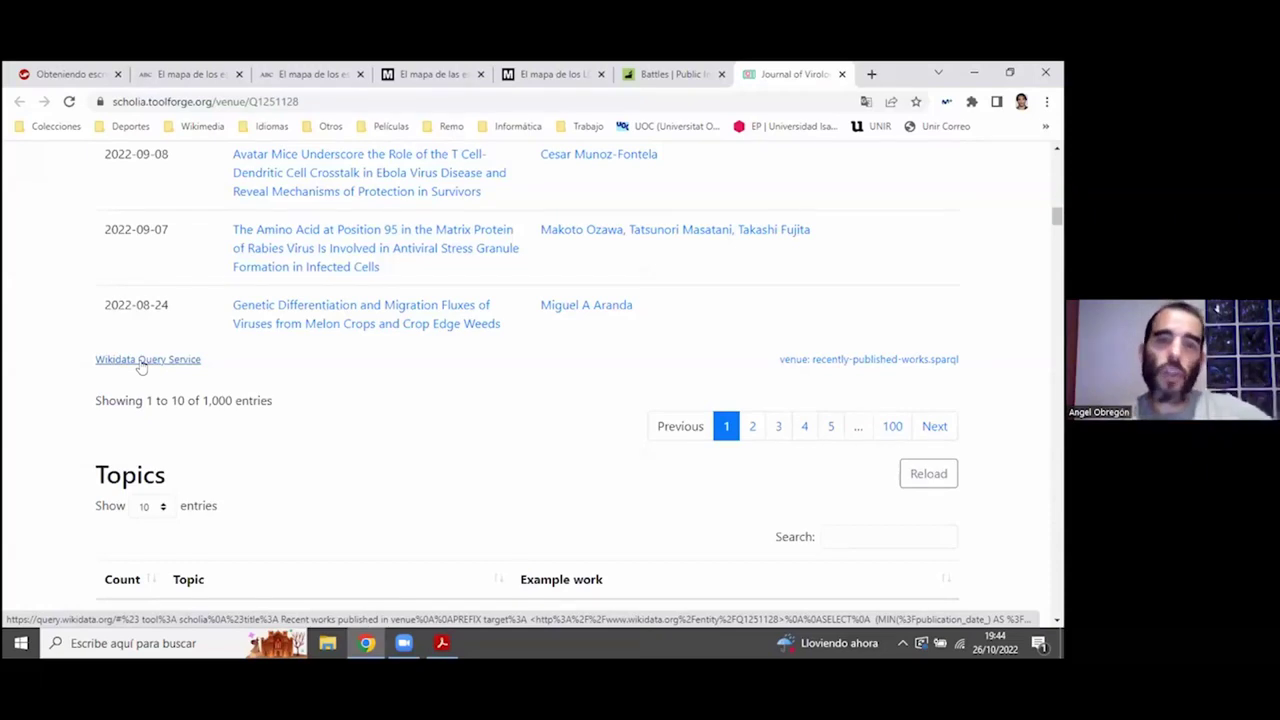
Step: Examine the journal's Topics table, highlighting the virology topic with its work count and the immunology topic
{"action": "scroll", "coordinate": [60, 360], "scroll_direction": "down", "scroll_amount": 3}
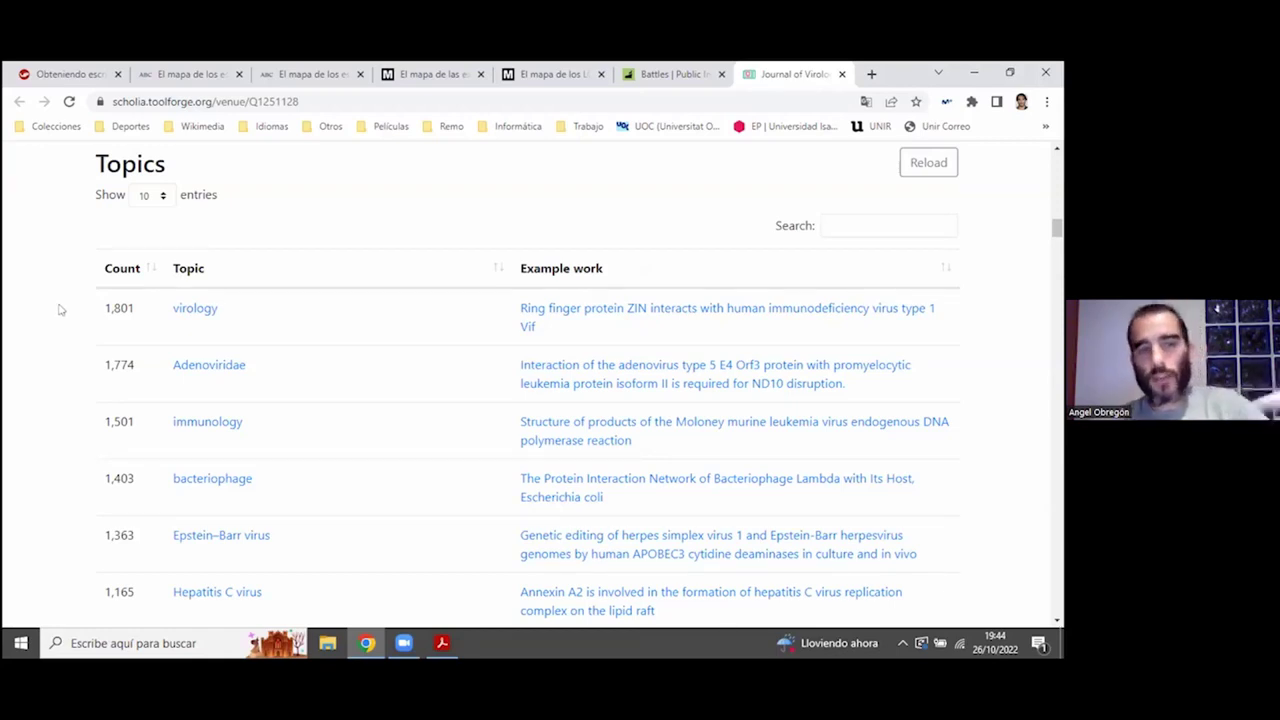
{"action": "scroll", "coordinate": [70, 308], "scroll_direction": "down", "scroll_amount": 1}
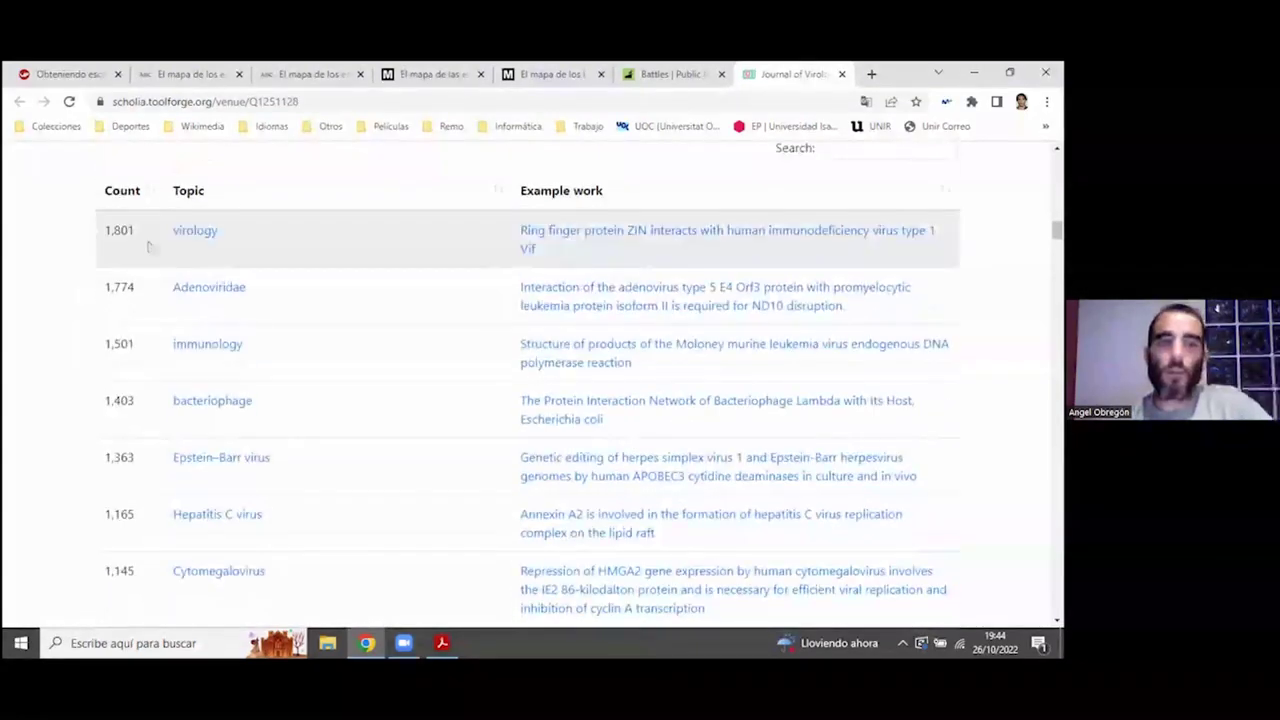
{"action": "left_click_drag", "start_coordinate": [104, 232], "coordinate": [132, 253]}
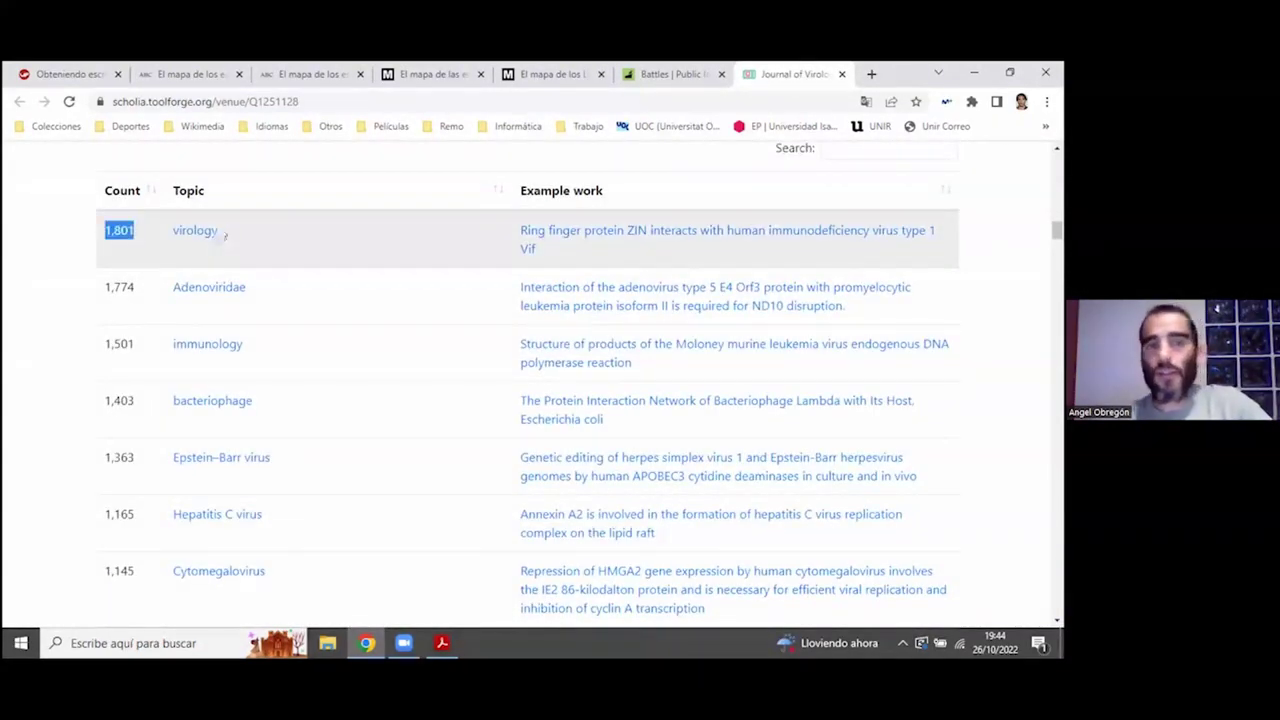
{"action": "left_click_drag", "start_coordinate": [219, 234], "coordinate": [172, 238]}
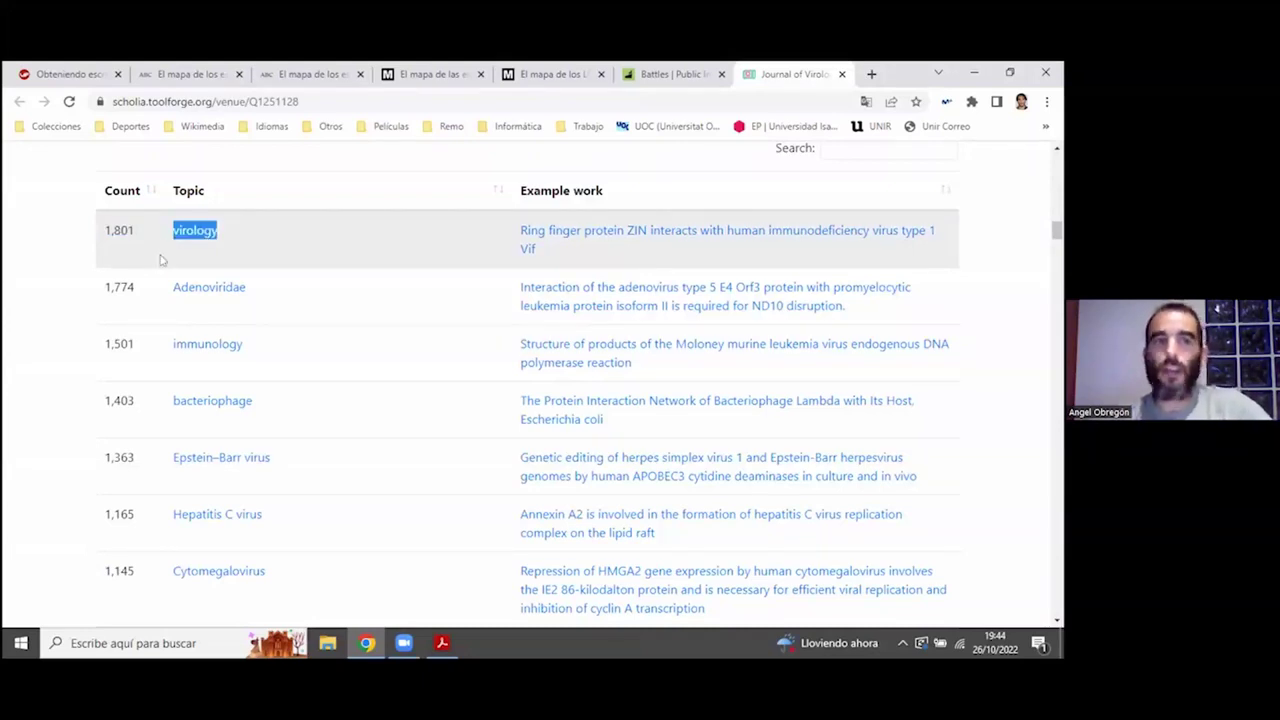
{"action": "scroll", "coordinate": [168, 280], "scroll_direction": "down", "scroll_amount": 1}
{"action": "left_click_drag", "start_coordinate": [243, 266], "coordinate": [170, 268]}
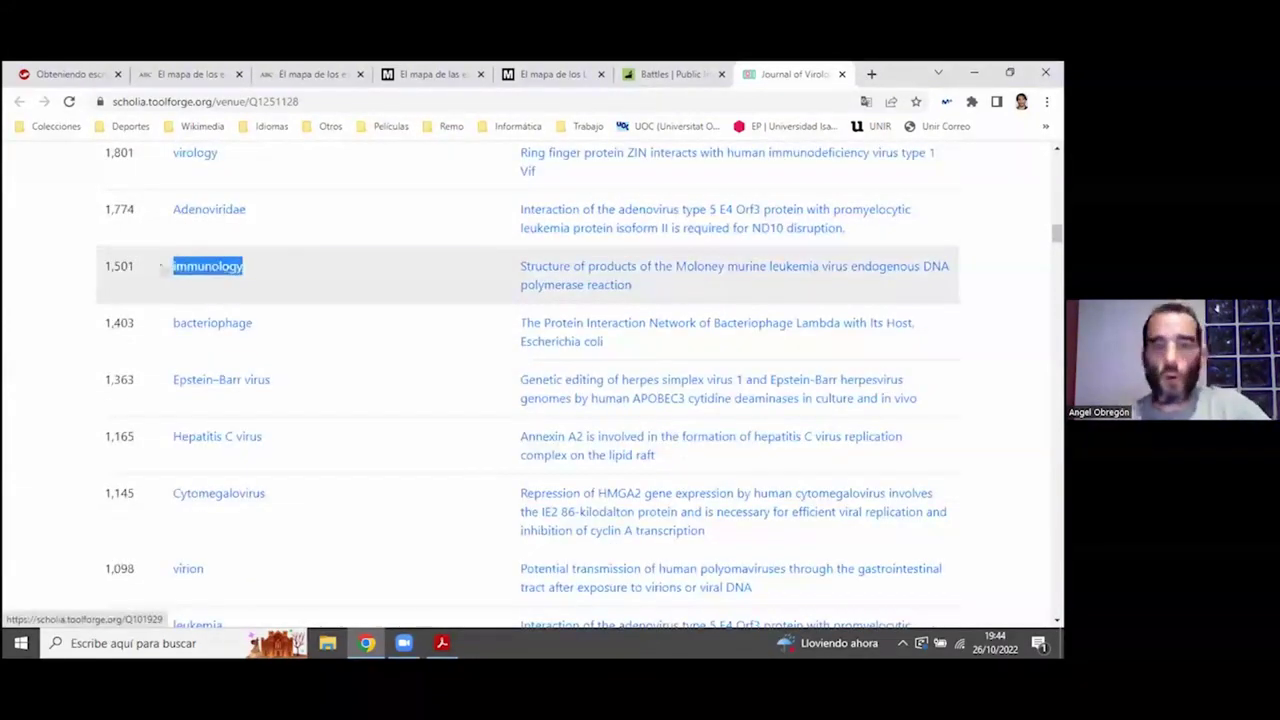
{"action": "left_click", "coordinate": [120, 267]}
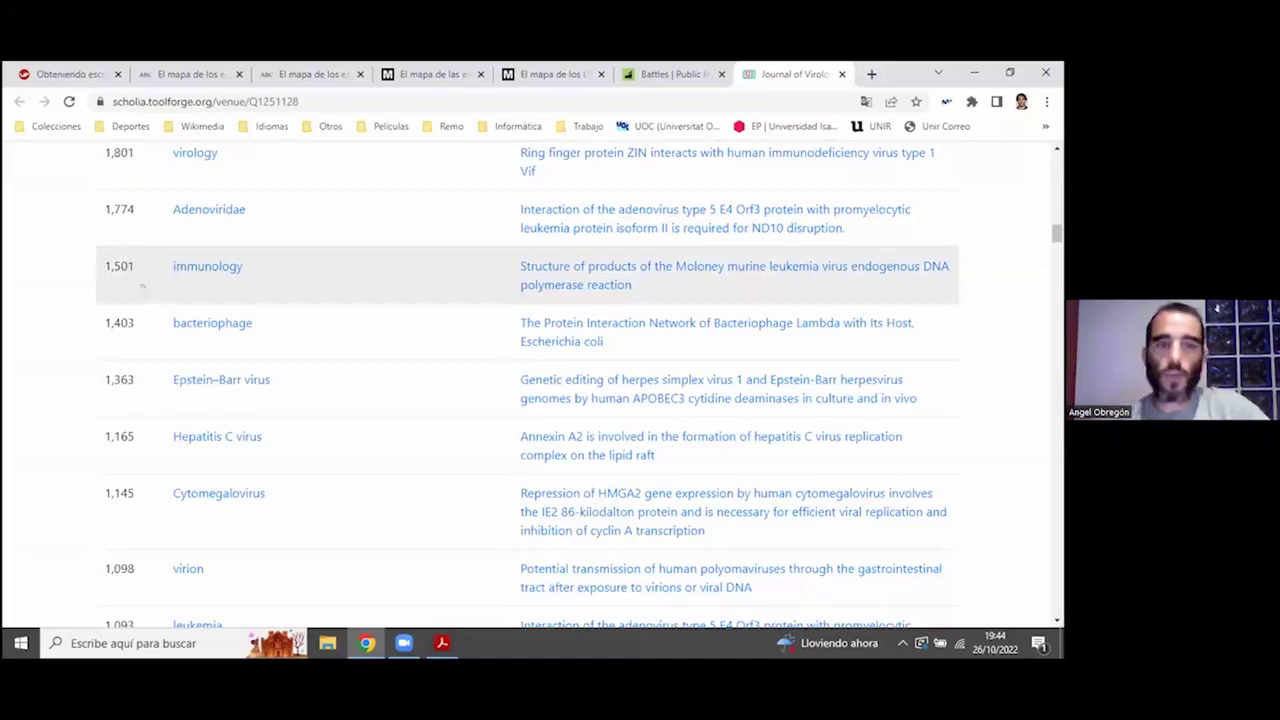
Step: Review the leukemia and microbiology rows of the Topics table and check the table's total number of entries
{"action": "scroll", "coordinate": [143, 287], "scroll_direction": "down", "scroll_amount": 3}
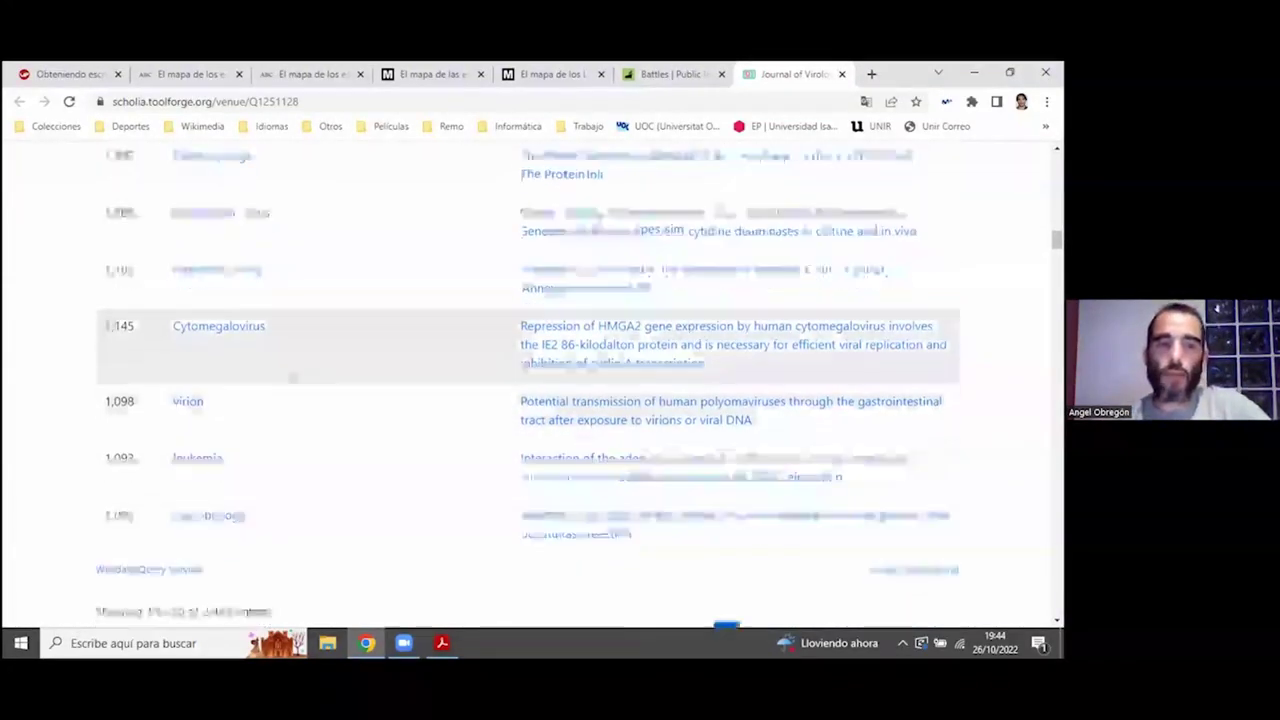
{"action": "double_click", "coordinate": [197, 392]}
{"action": "left_click_drag", "start_coordinate": [246, 449], "coordinate": [145, 450]}
{"action": "left_click", "coordinate": [110, 449]}
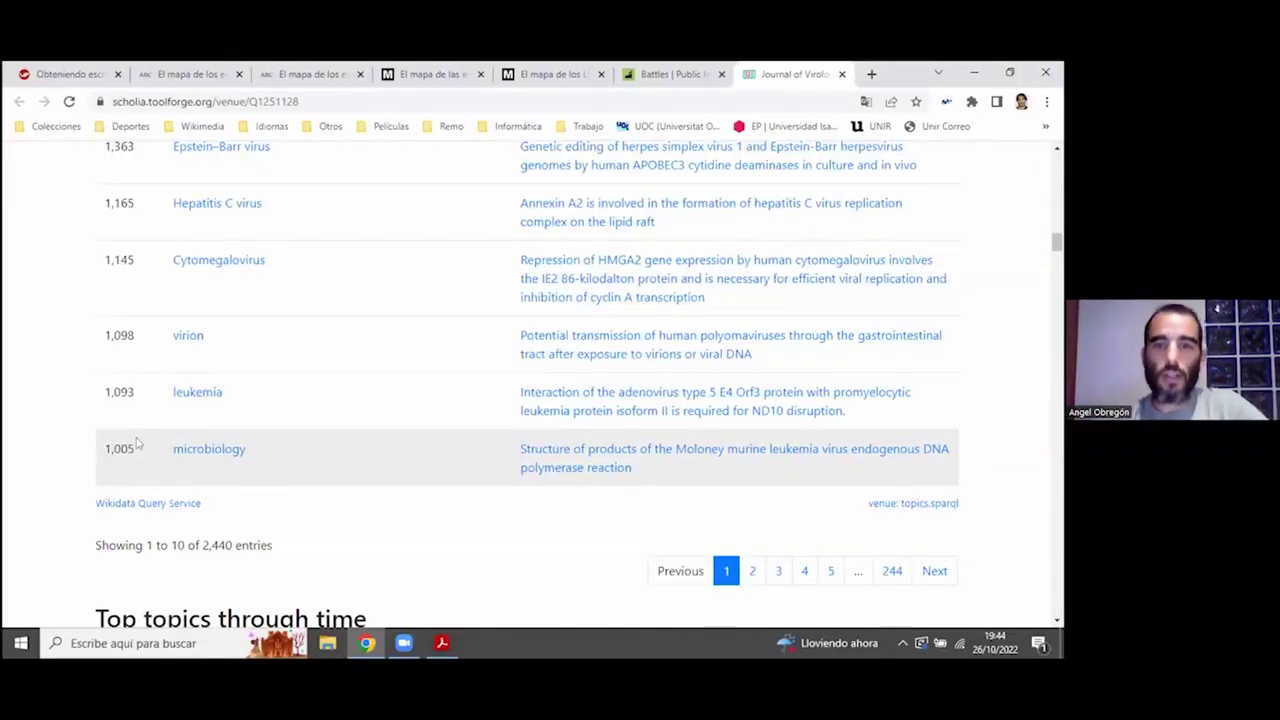
{"action": "scroll", "coordinate": [240, 440], "scroll_direction": "down", "scroll_amount": 3}
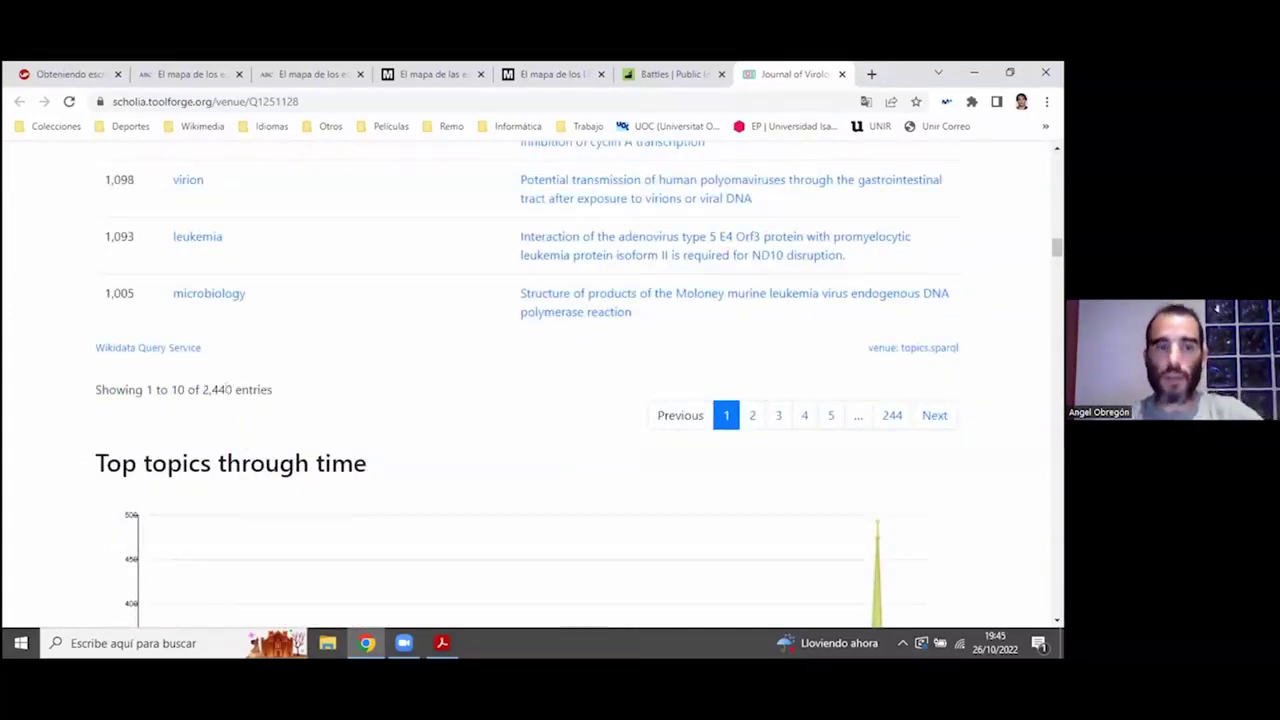
{"action": "double_click", "coordinate": [217, 389]}
{"action": "left_click", "coordinate": [234, 389]}
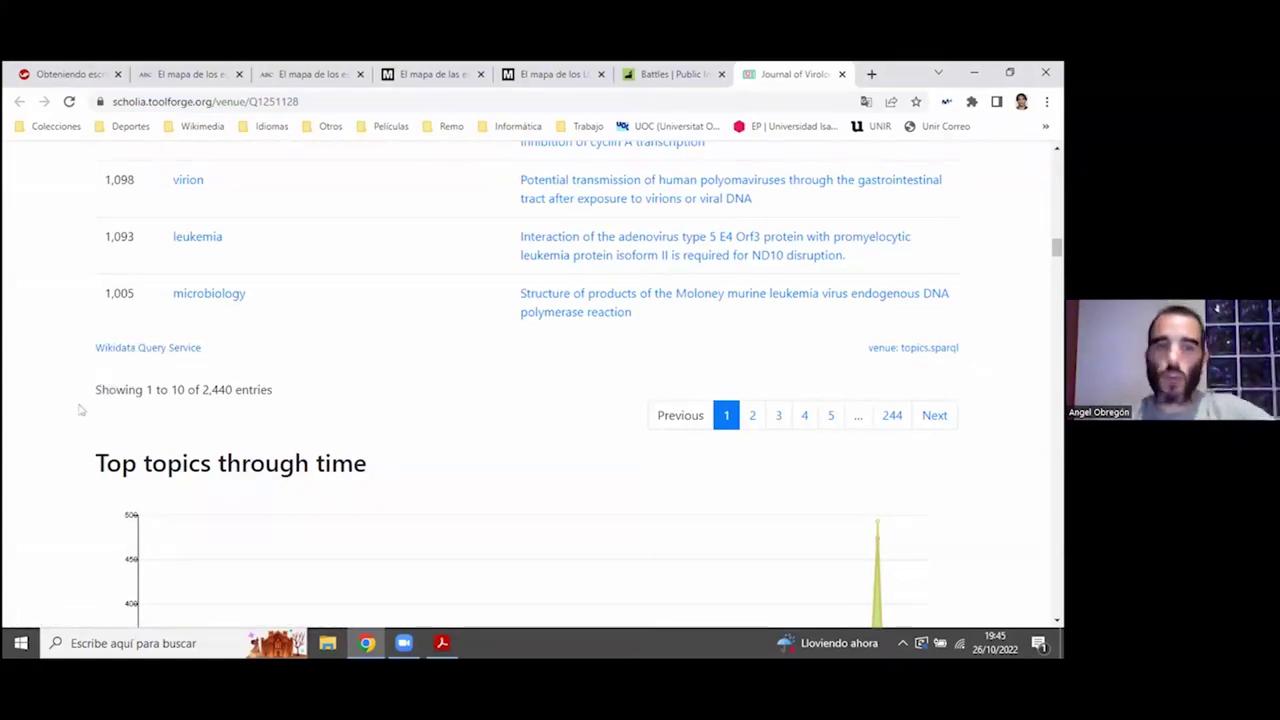
Step: Examine the Top topics through time chart, including its yearly axis, topic legend and Wikidata Query Service link
{"action": "scroll", "coordinate": [81, 409], "scroll_direction": "down", "scroll_amount": 5}
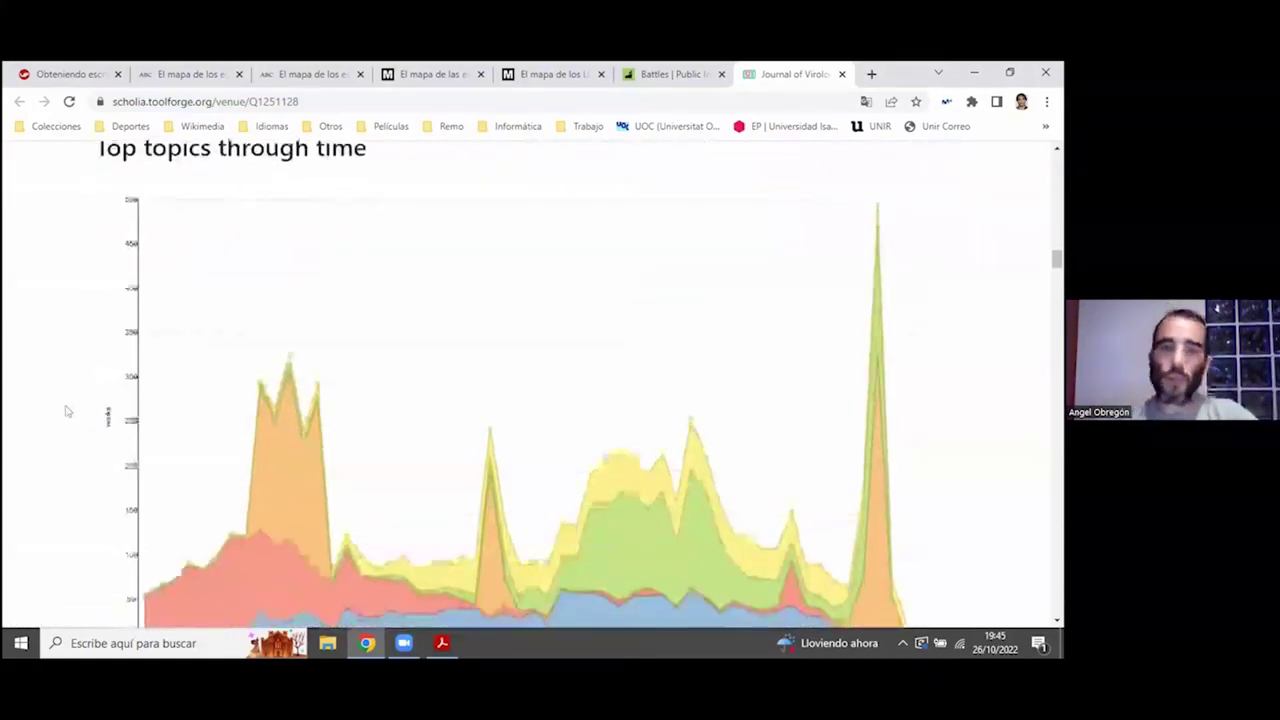
{"action": "scroll", "coordinate": [66, 410], "scroll_direction": "down", "scroll_amount": 1}
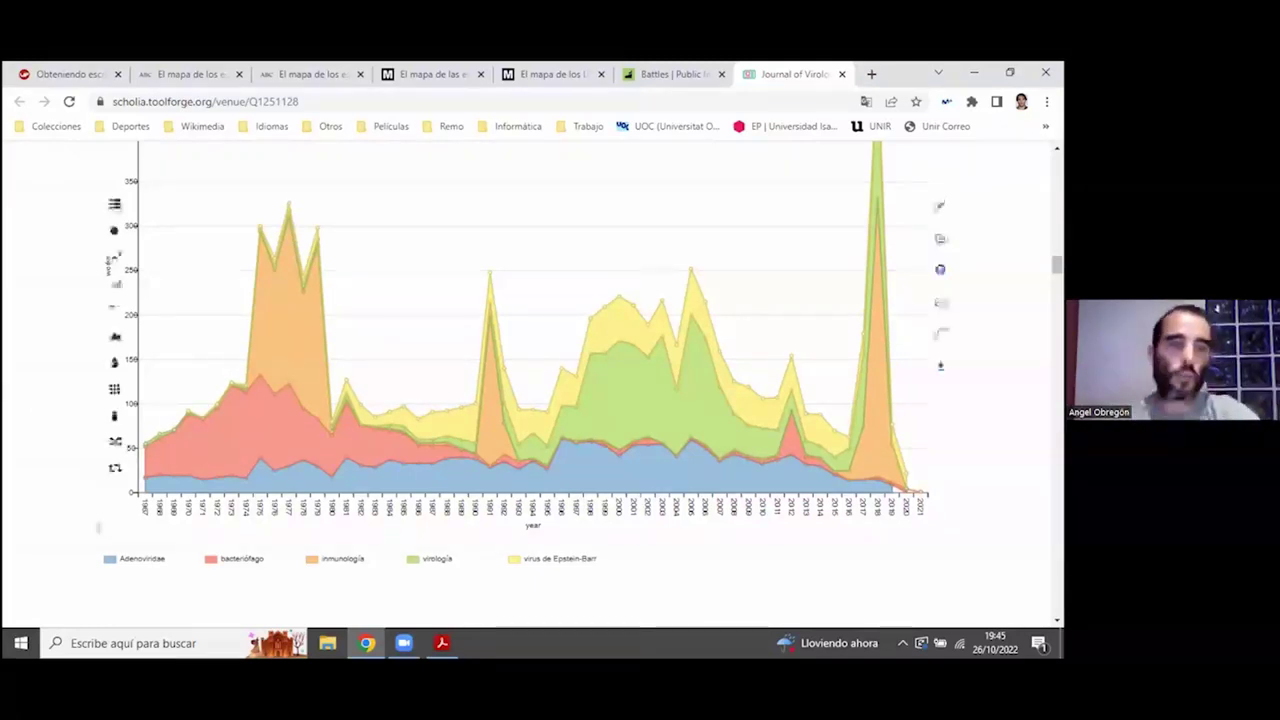
{"action": "scroll", "coordinate": [140, 480], "scroll_direction": "down", "scroll_amount": 3}
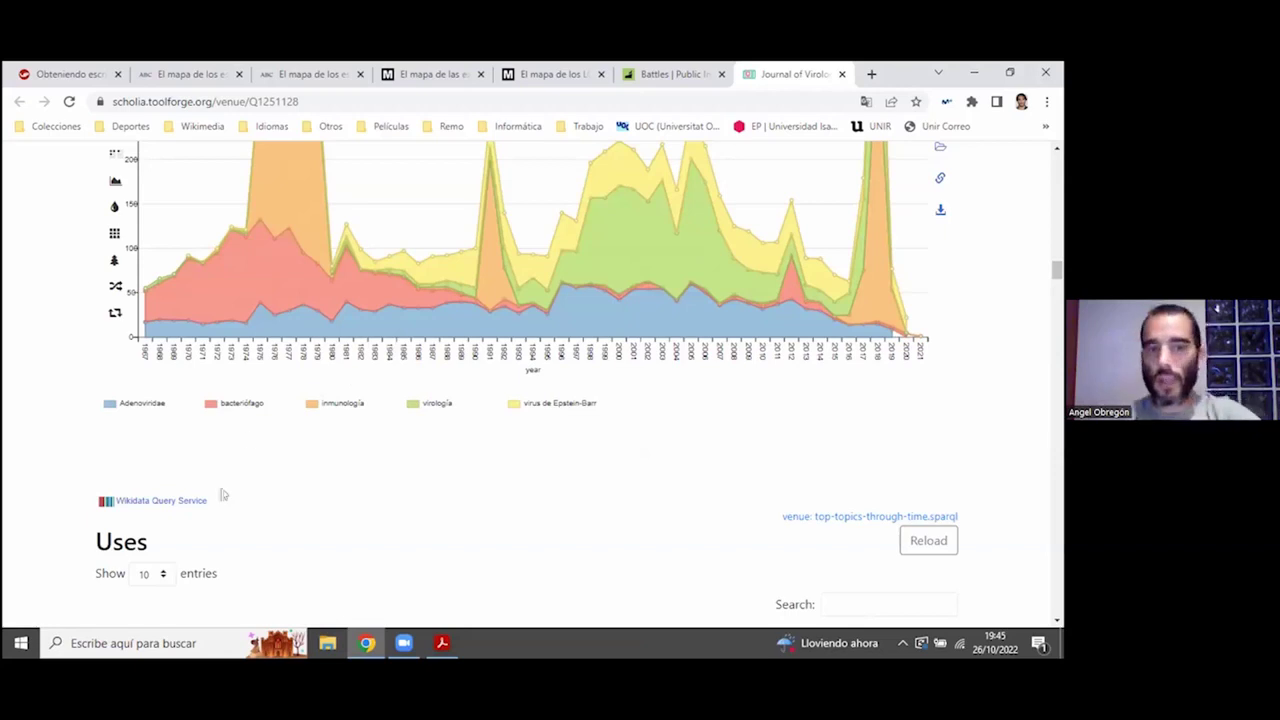
{"action": "scroll", "coordinate": [258, 428], "scroll_direction": "up", "scroll_amount": 3}
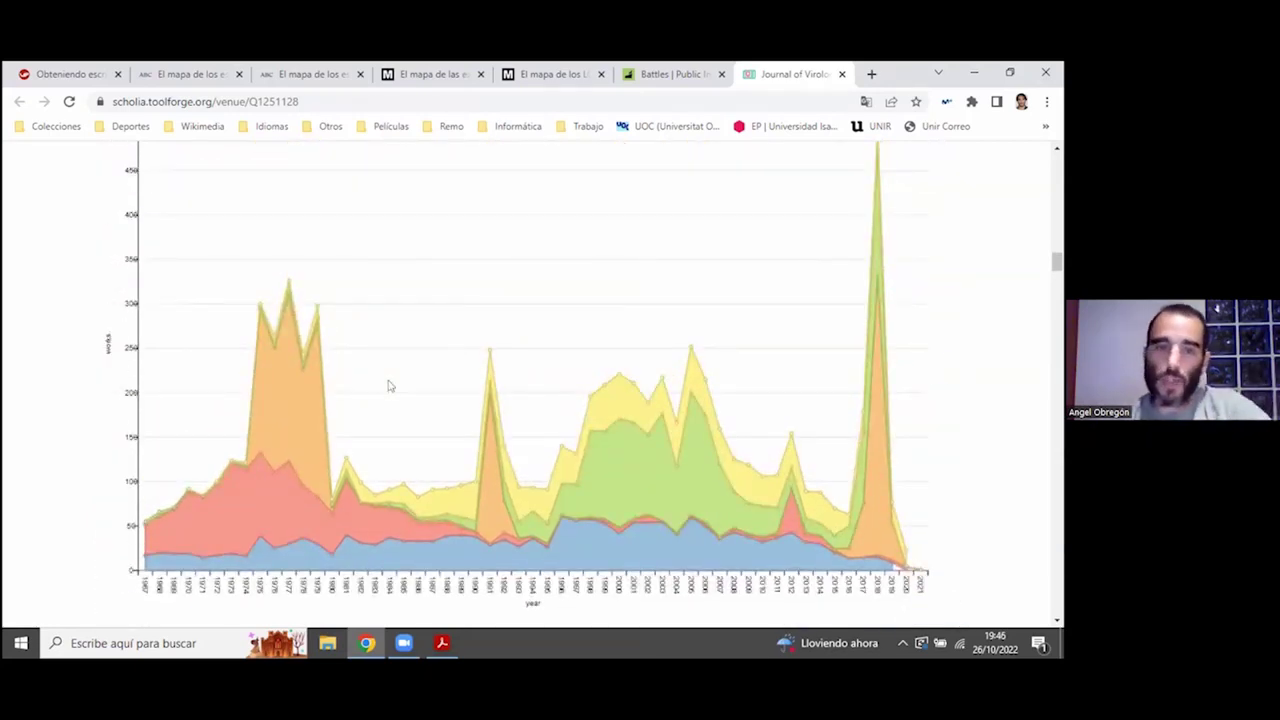
{"action": "mouse_move", "coordinate": [390, 386]}
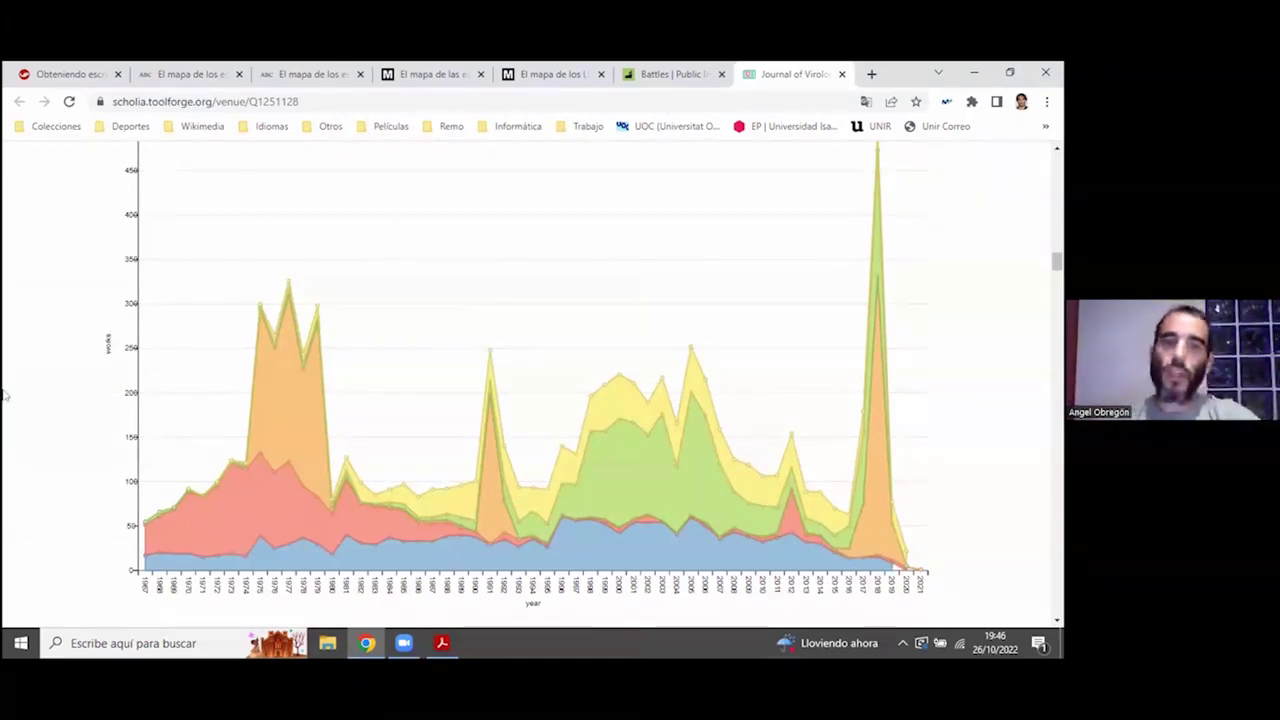
Step: Check the topic legend of the Top topics through time chart and review the Uses table's tools and example works
{"action": "scroll", "coordinate": [8, 385], "scroll_direction": "down", "scroll_amount": 2}
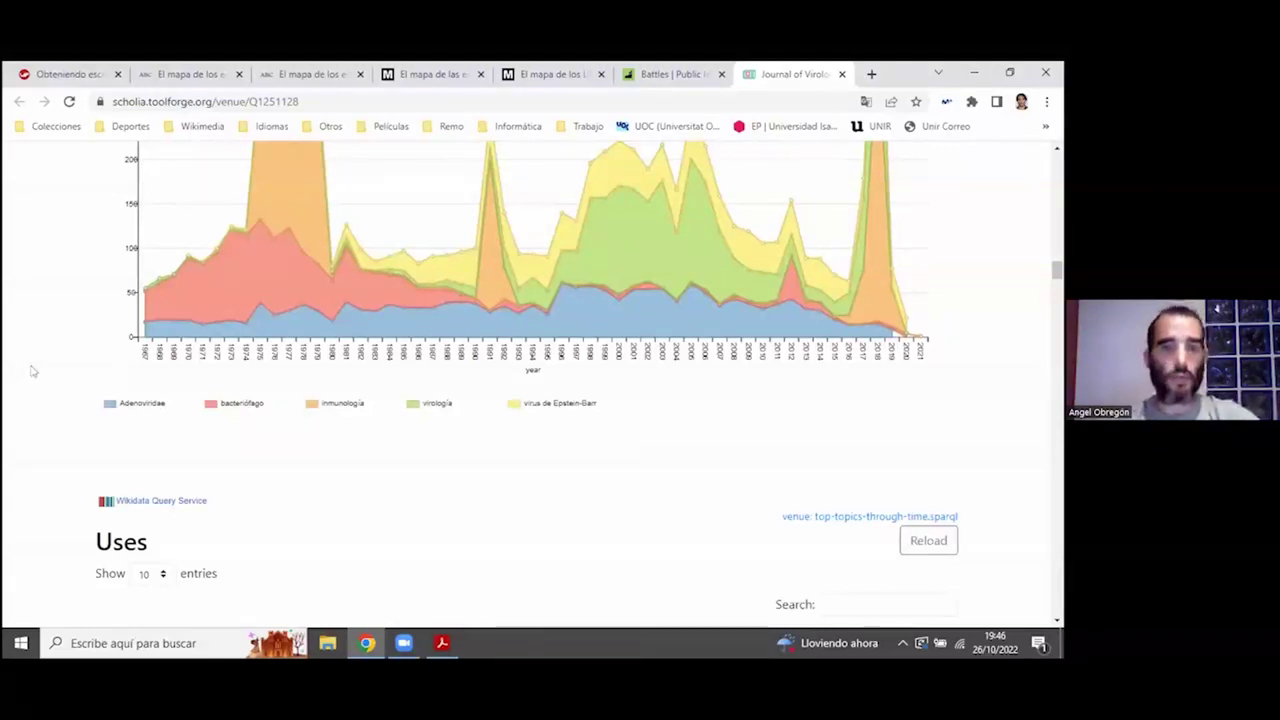
{"action": "mouse_move", "coordinate": [145, 400]}
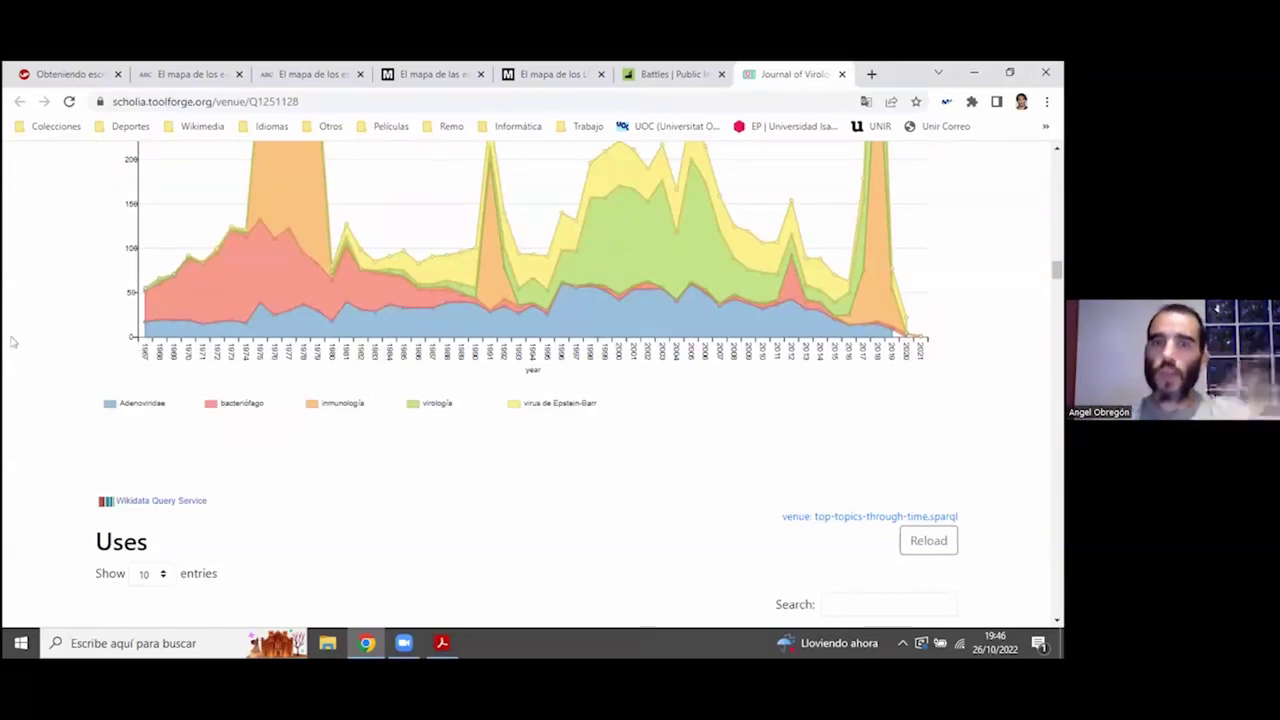
{"action": "scroll", "coordinate": [13, 342], "scroll_direction": "down", "scroll_amount": 4}
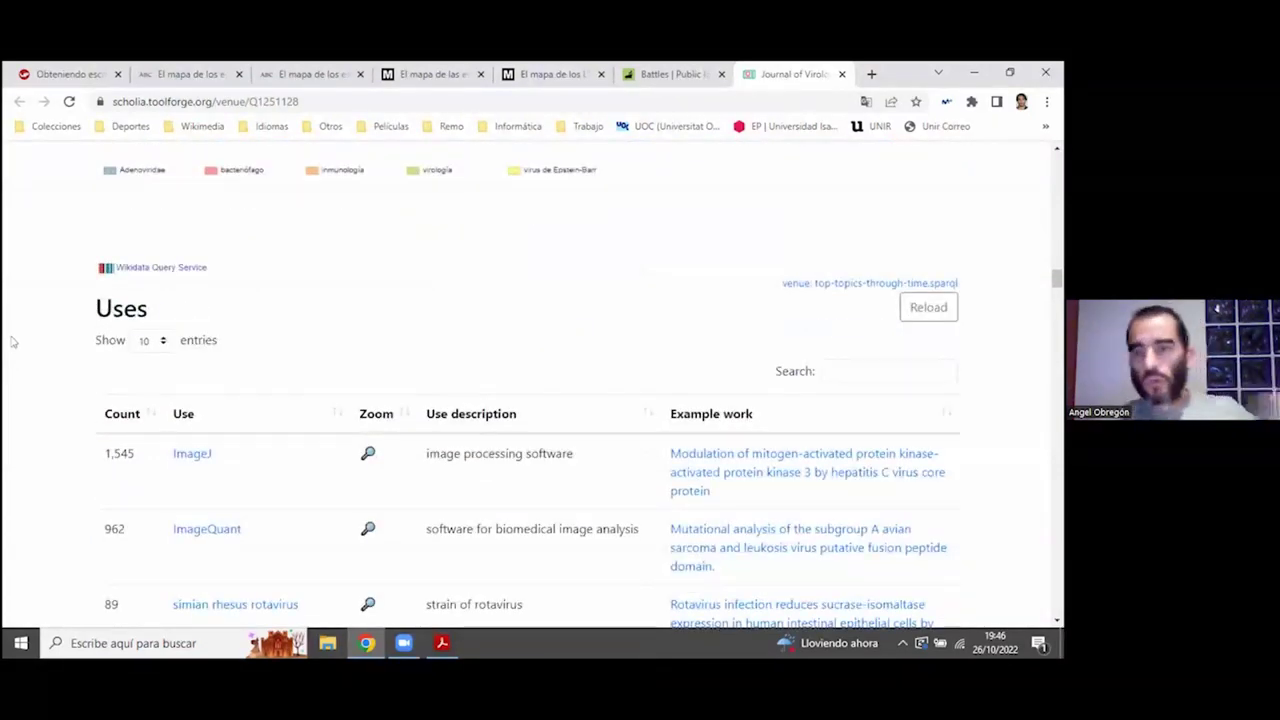
{"action": "scroll", "coordinate": [13, 342], "scroll_direction": "down", "scroll_amount": 3}
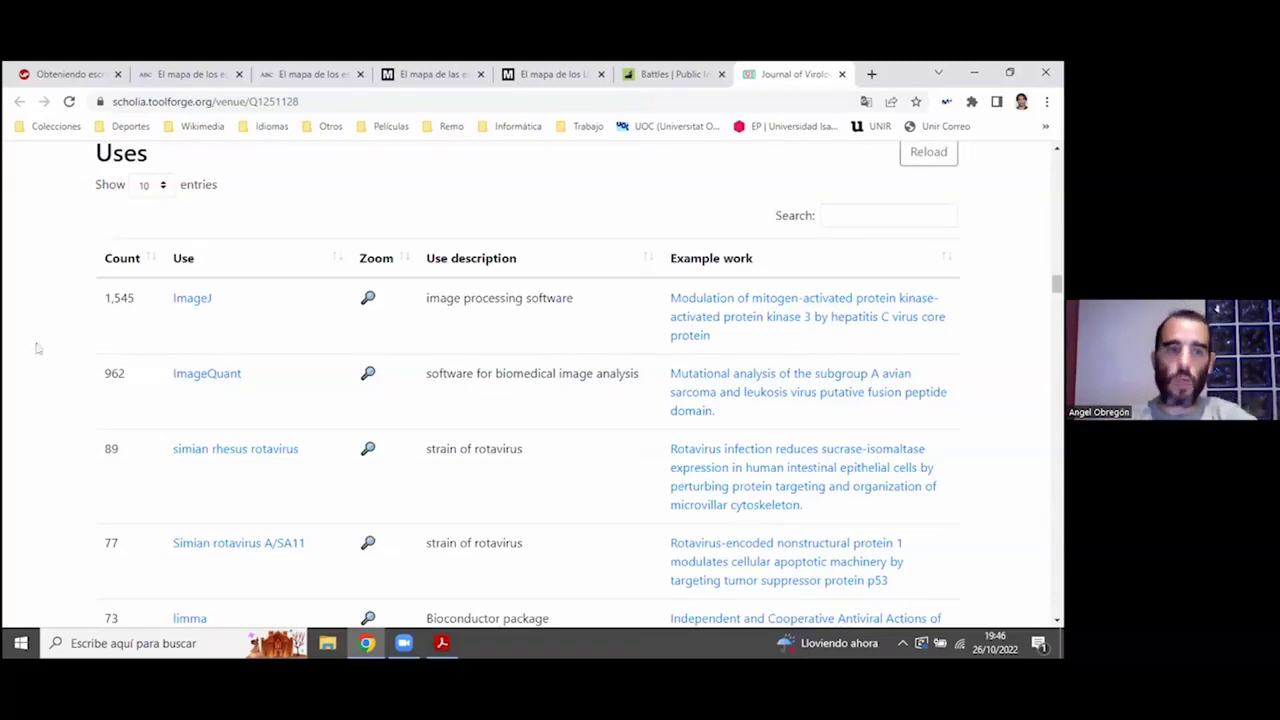
{"action": "scroll", "coordinate": [80, 302], "scroll_direction": "down", "scroll_amount": 11}
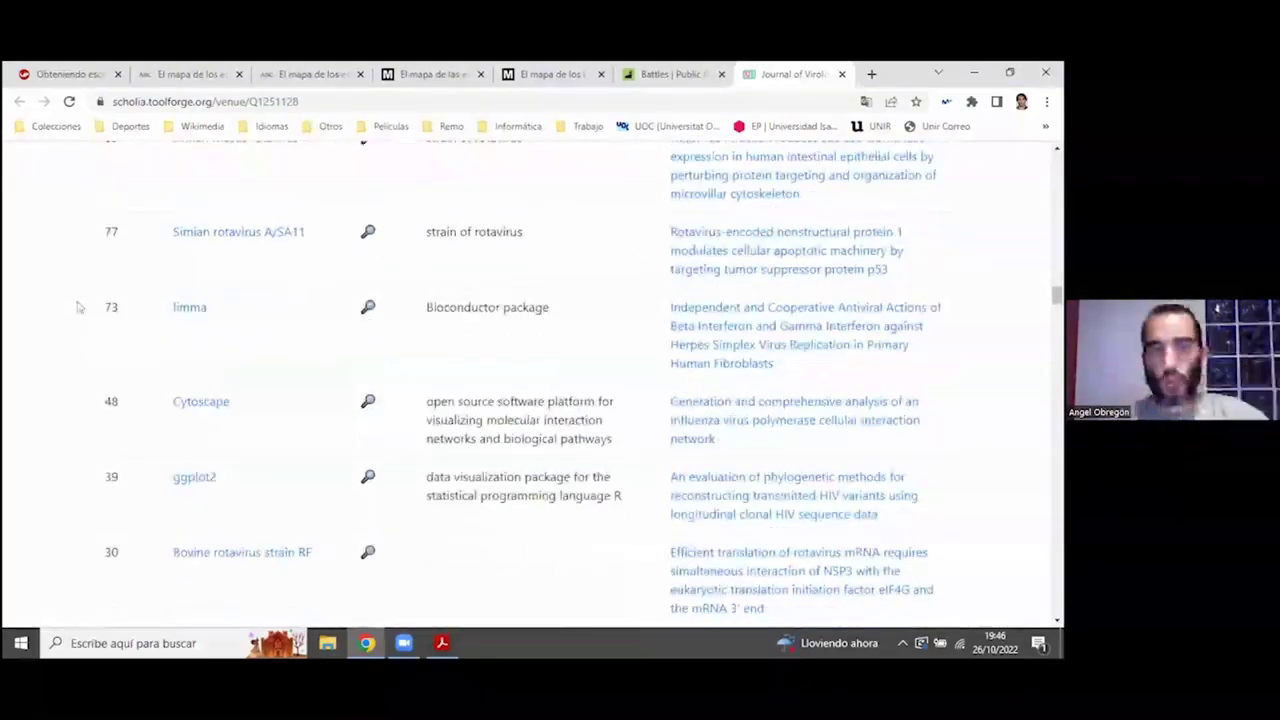
Step: Look through the author images gallery in the journal's Authors section
{"action": "scroll", "coordinate": [89, 323], "scroll_direction": "down", "scroll_amount": 13}
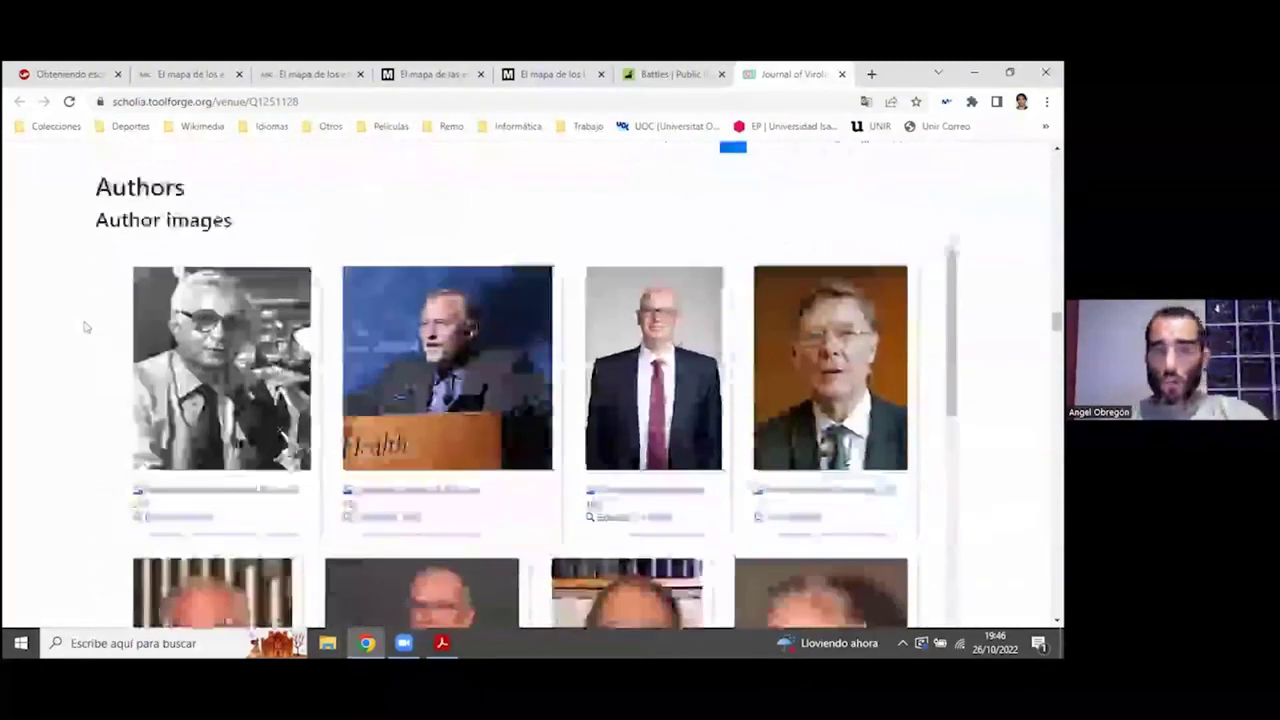
{"action": "scroll", "coordinate": [85, 327], "scroll_direction": "up", "scroll_amount": 5}
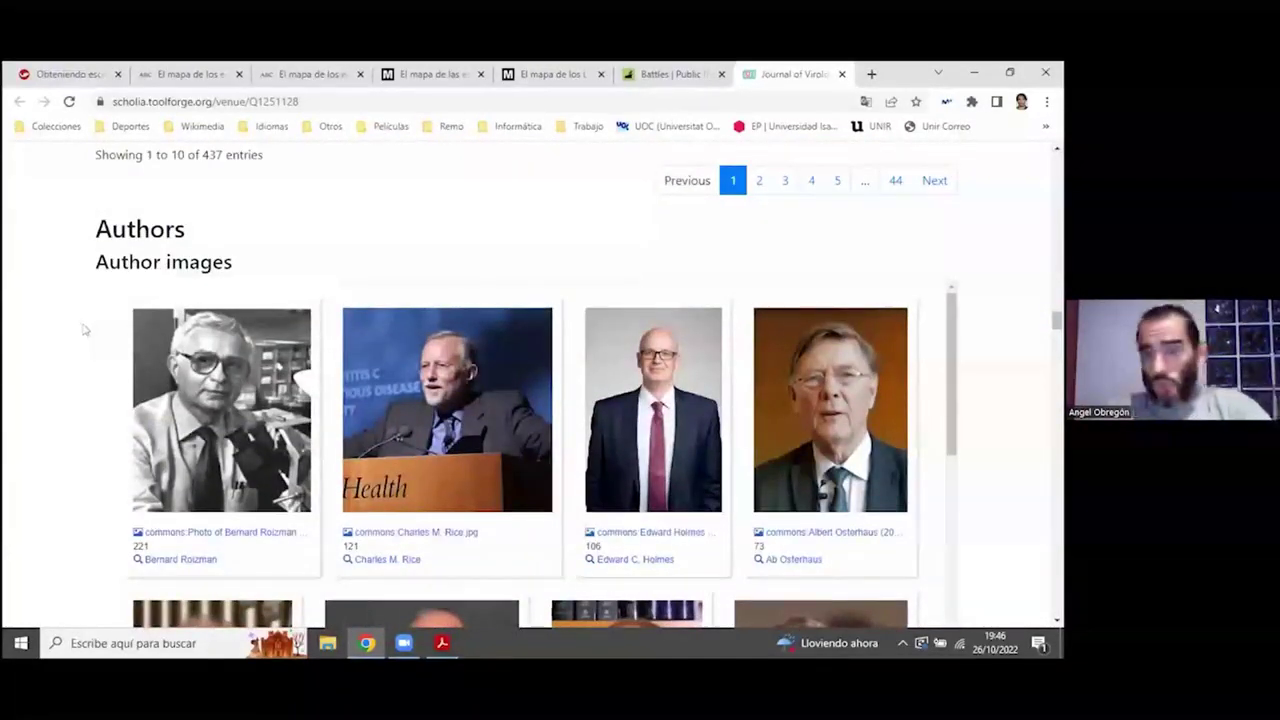
{"action": "scroll", "coordinate": [90, 350], "scroll_direction": "down", "scroll_amount": 10}
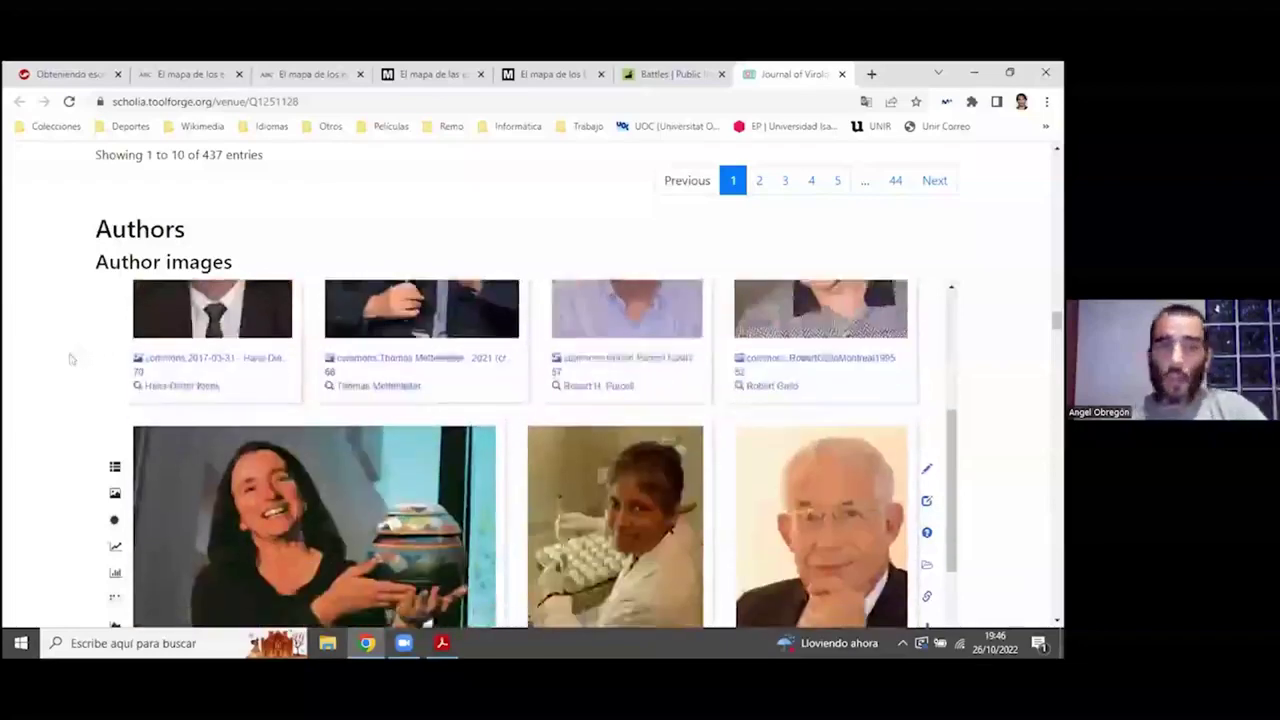
{"action": "scroll", "coordinate": [75, 368], "scroll_direction": "down", "scroll_amount": 12}
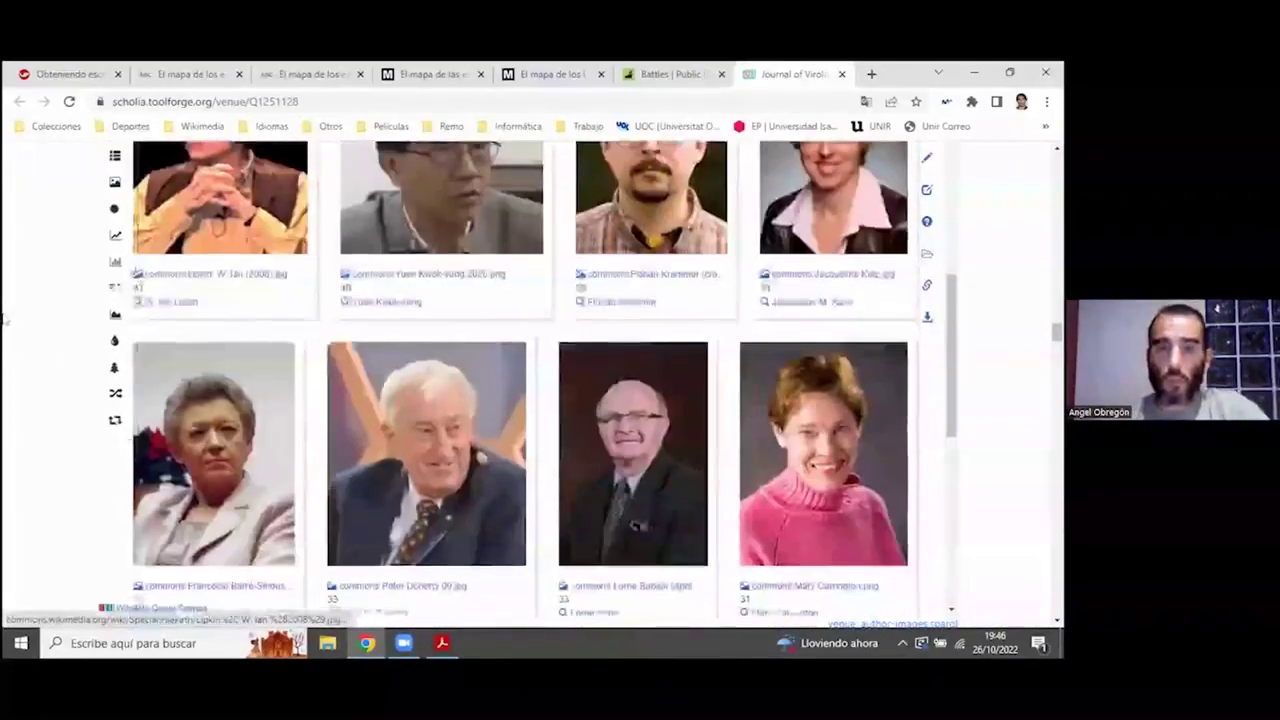
{"action": "scroll", "coordinate": [5, 325], "scroll_direction": "down", "scroll_amount": 5}
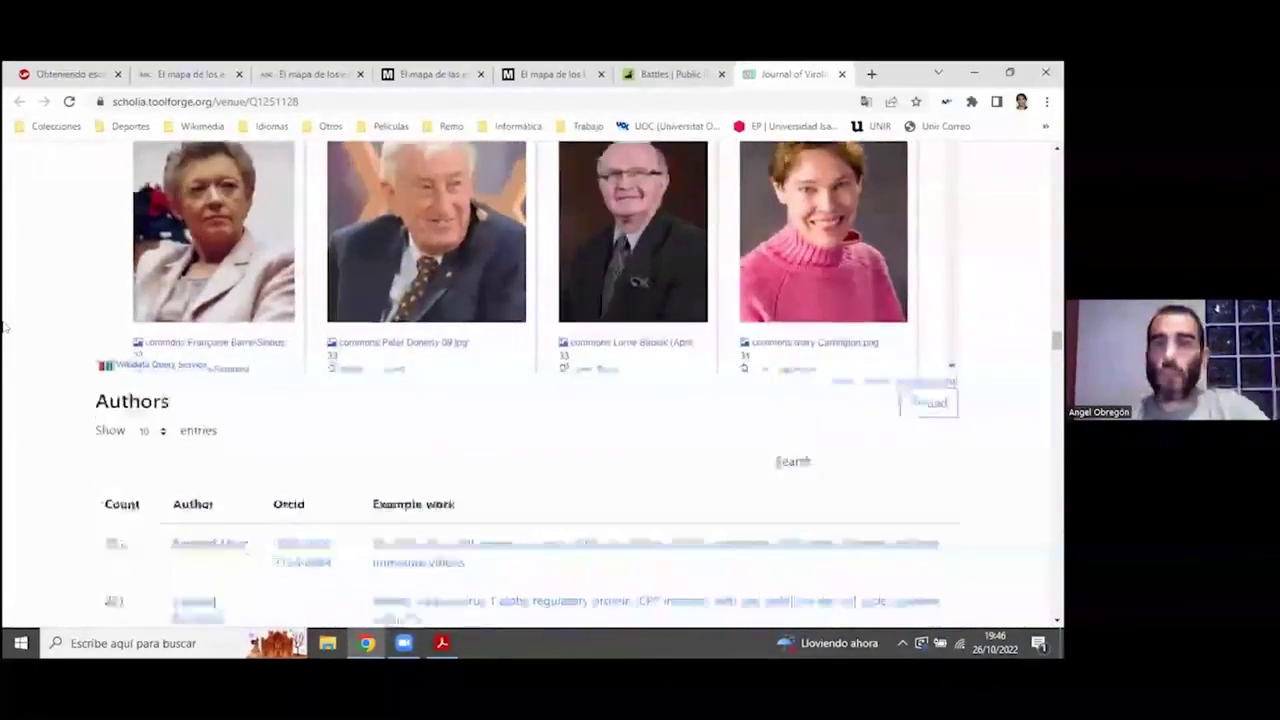
Step: Review the Authors table with its work counts, ORCID identifiers and example works
{"action": "scroll", "coordinate": [60, 295], "scroll_direction": "up", "scroll_amount": 3}
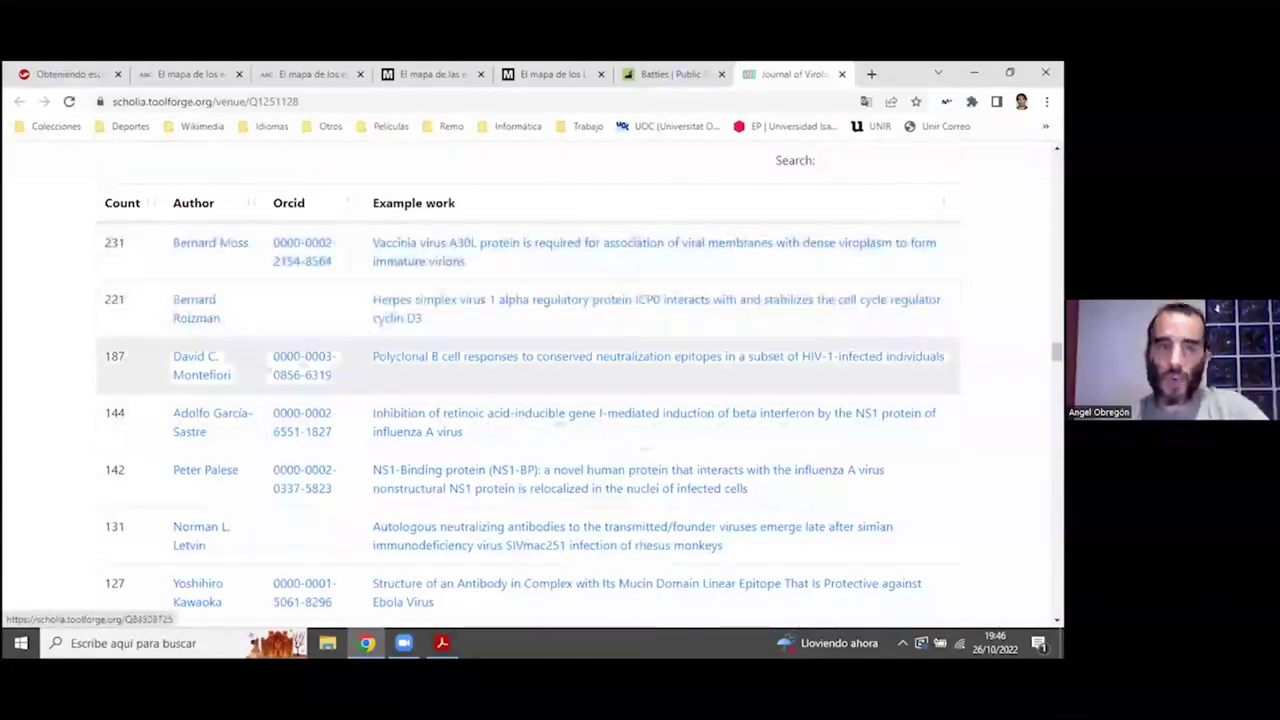
{"action": "scroll", "coordinate": [75, 351], "scroll_direction": "down", "scroll_amount": 4}
{"action": "scroll", "coordinate": [70, 348], "scroll_direction": "down", "scroll_amount": 3}
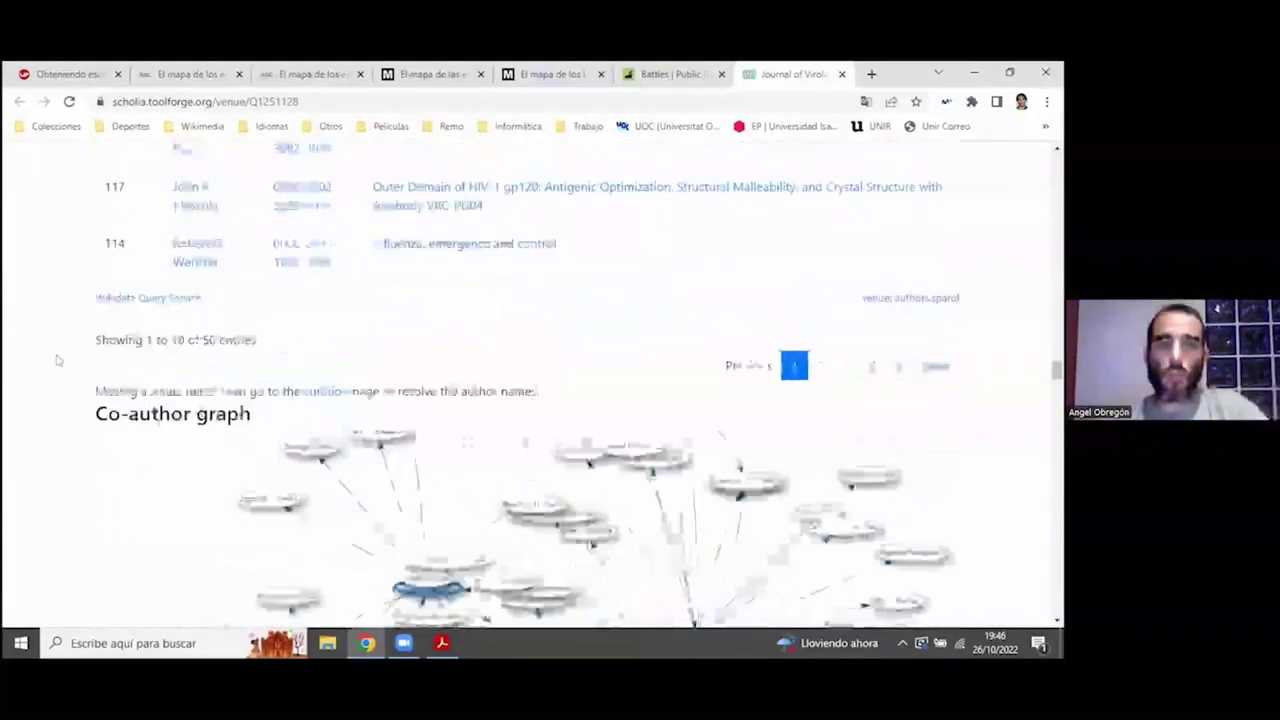
Step: Examine the co-author graph and the links between the journal's main author nodes
{"action": "scroll", "coordinate": [57, 360], "scroll_direction": "down", "scroll_amount": 1}
{"action": "scroll", "coordinate": [57, 360], "scroll_direction": "up", "scroll_amount": 1}
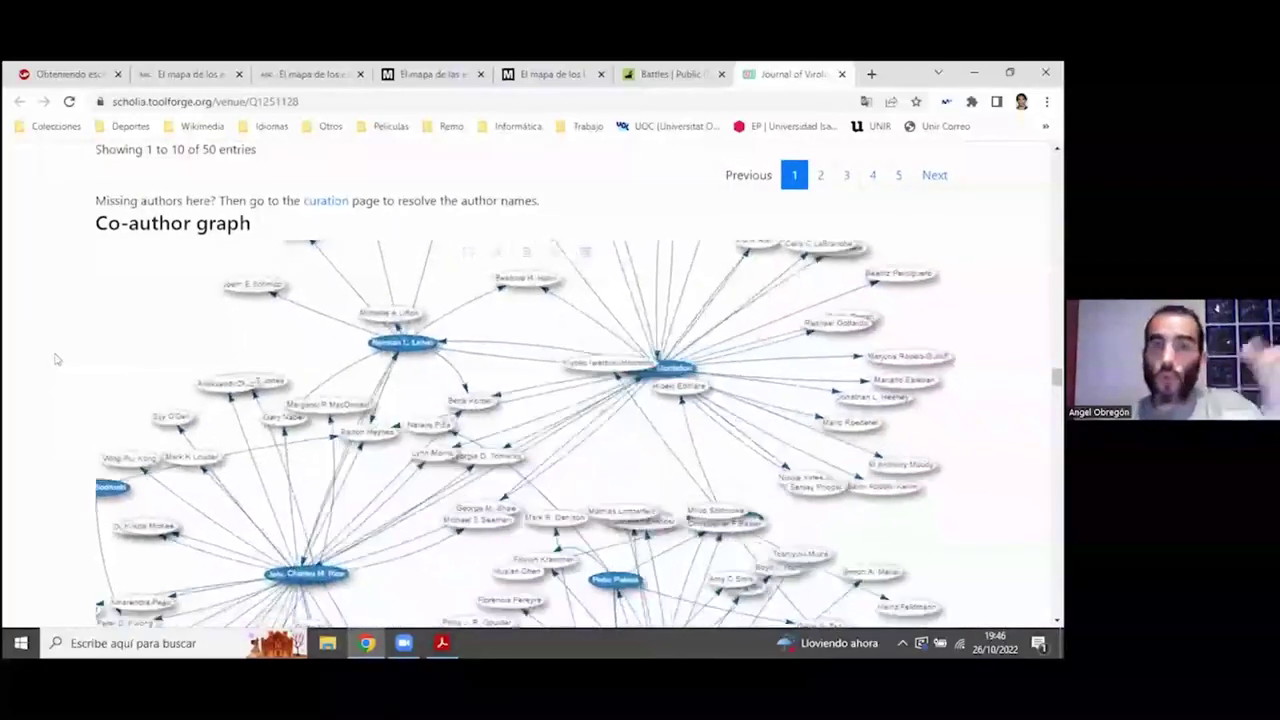
{"action": "scroll", "coordinate": [52, 358], "scroll_direction": "down", "scroll_amount": 1}
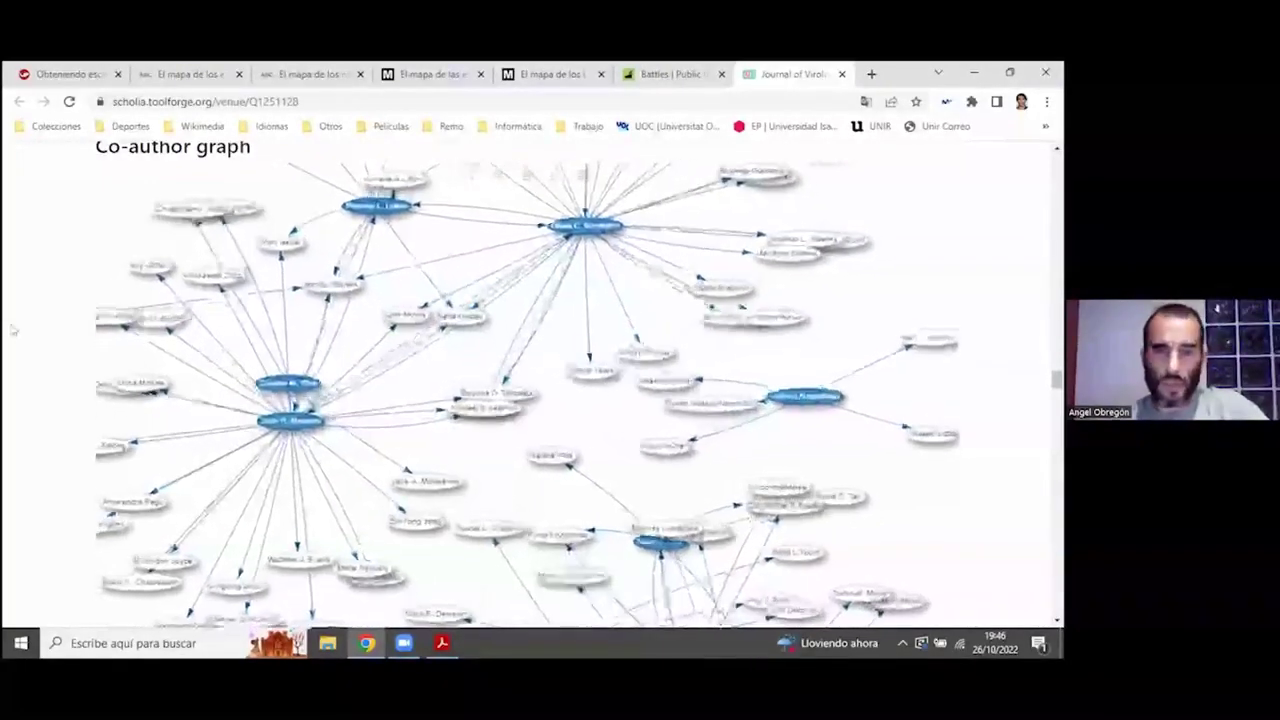
{"action": "scroll", "coordinate": [15, 335], "scroll_direction": "down", "scroll_amount": 5}
{"action": "scroll", "coordinate": [15, 335], "scroll_direction": "up", "scroll_amount": 3}
{"action": "scroll", "coordinate": [15, 335], "scroll_direction": "up", "scroll_amount": 1}
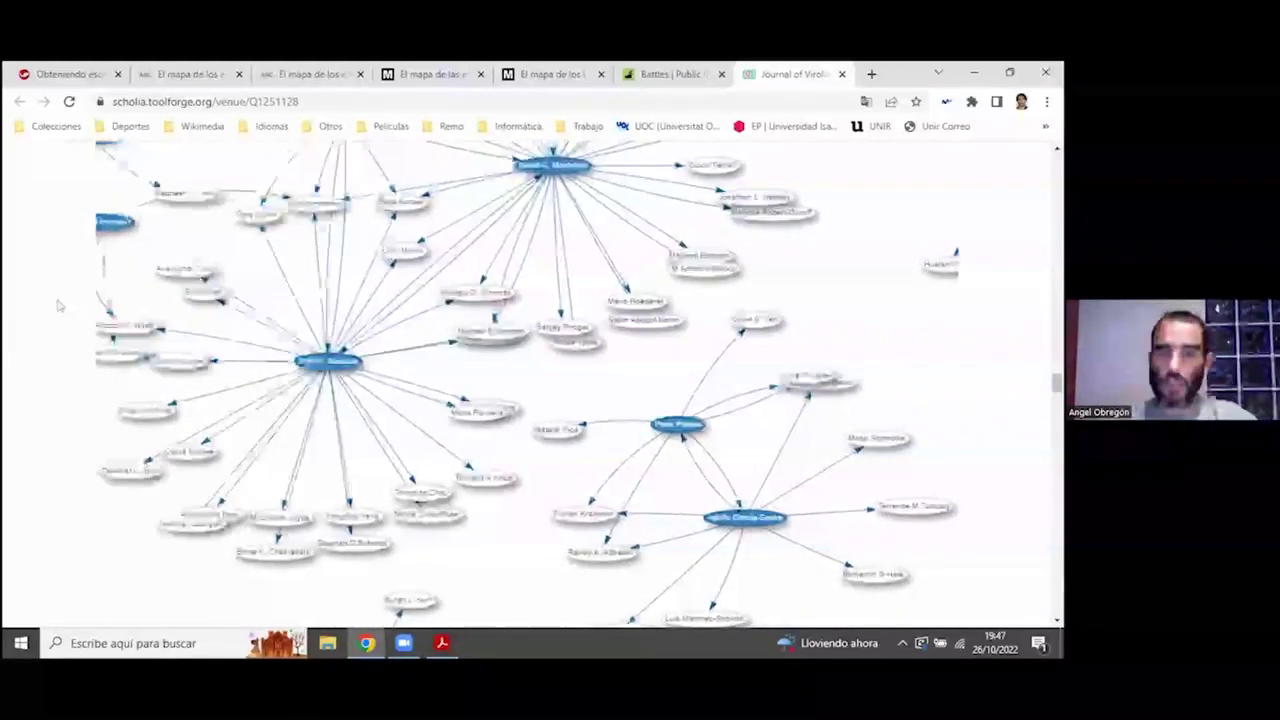
{"action": "scroll", "coordinate": [70, 296], "scroll_direction": "down", "scroll_amount": 4}
Step: Review the Citations section's tables of most cited articles and most cited authors
{"action": "scroll", "coordinate": [70, 290], "scroll_direction": "down", "scroll_amount": 2}
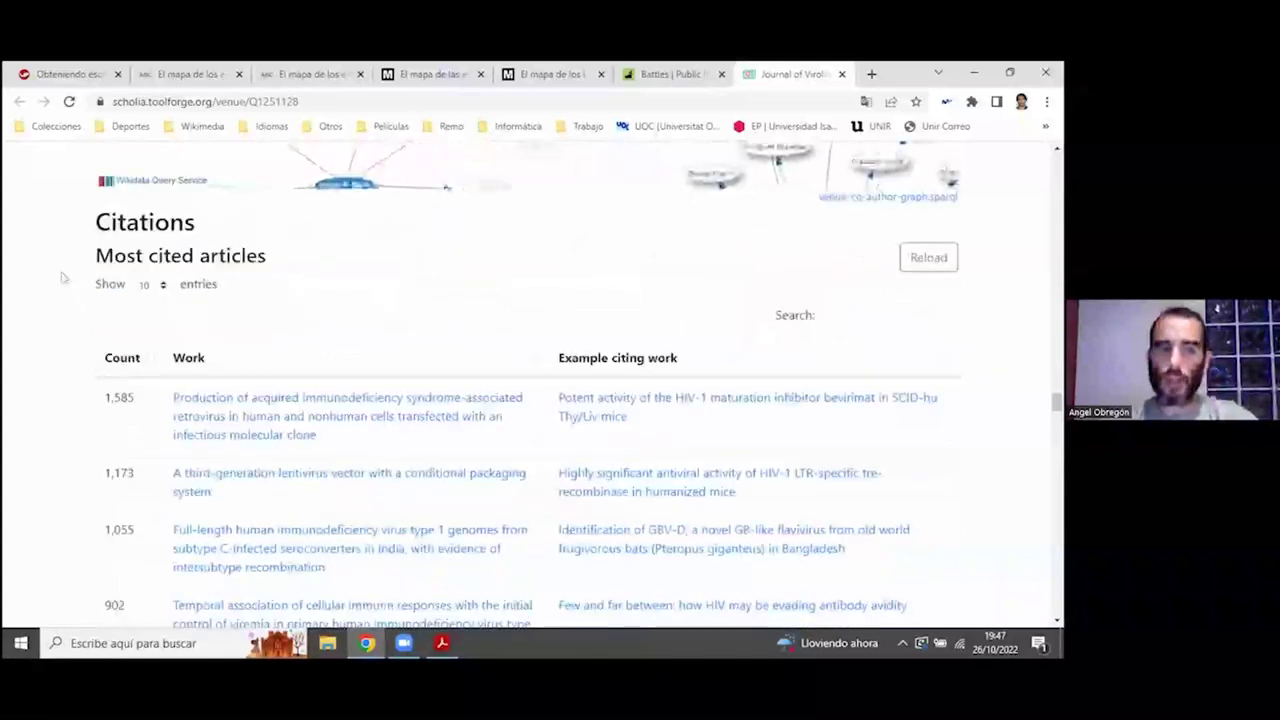
{"action": "scroll", "coordinate": [61, 275], "scroll_direction": "down", "scroll_amount": 1}
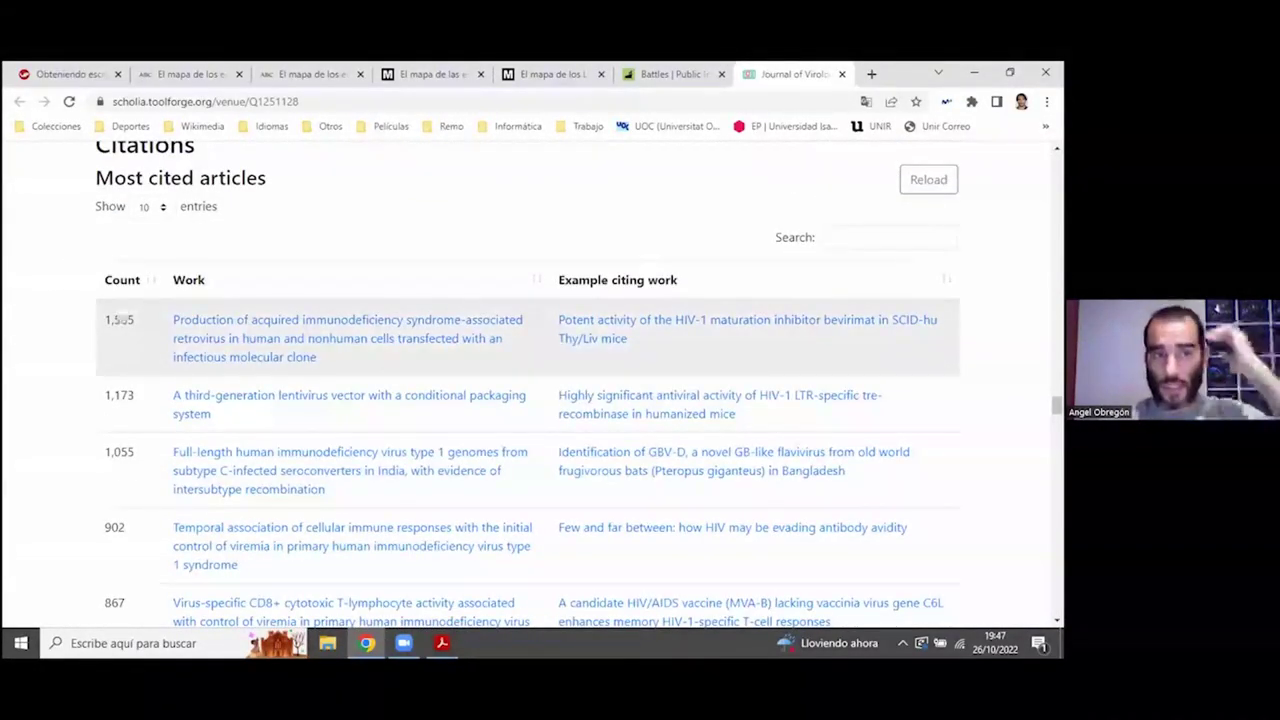
{"action": "scroll", "coordinate": [122, 318], "scroll_direction": "down", "scroll_amount": 1}
{"action": "scroll", "coordinate": [80, 322], "scroll_direction": "down", "scroll_amount": 15}
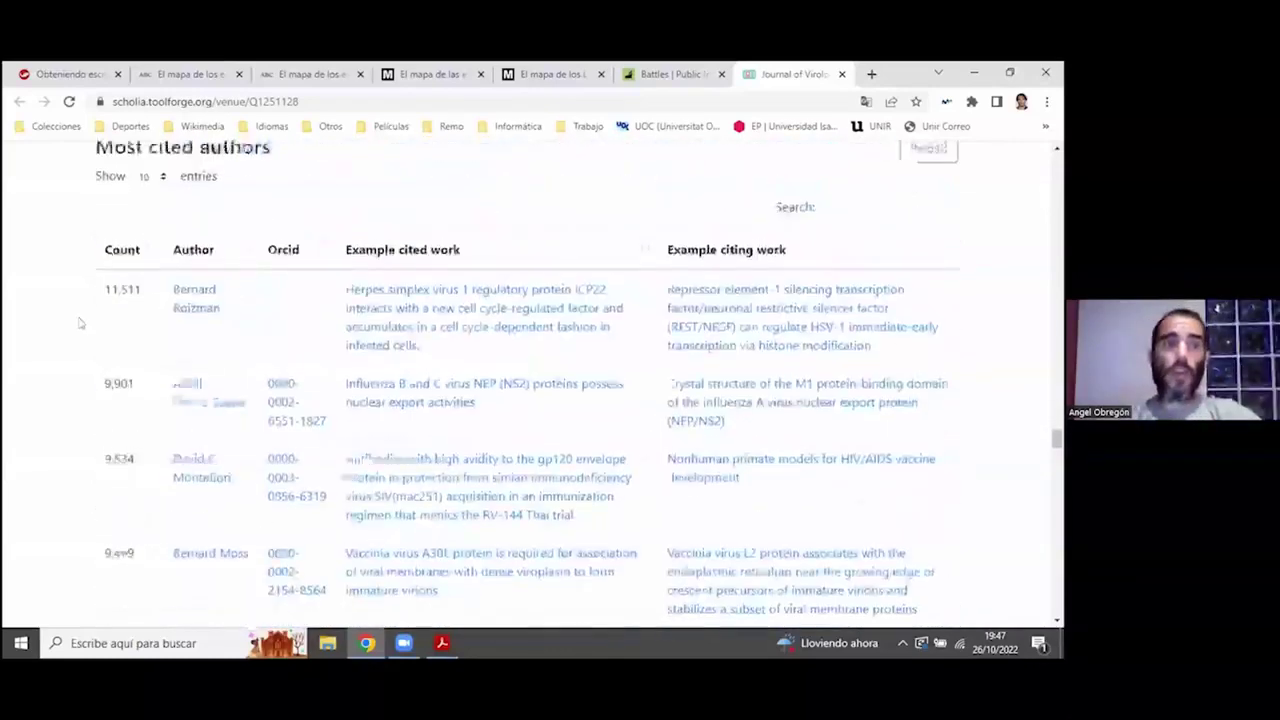
{"action": "scroll", "coordinate": [80, 322], "scroll_direction": "up", "scroll_amount": 4}
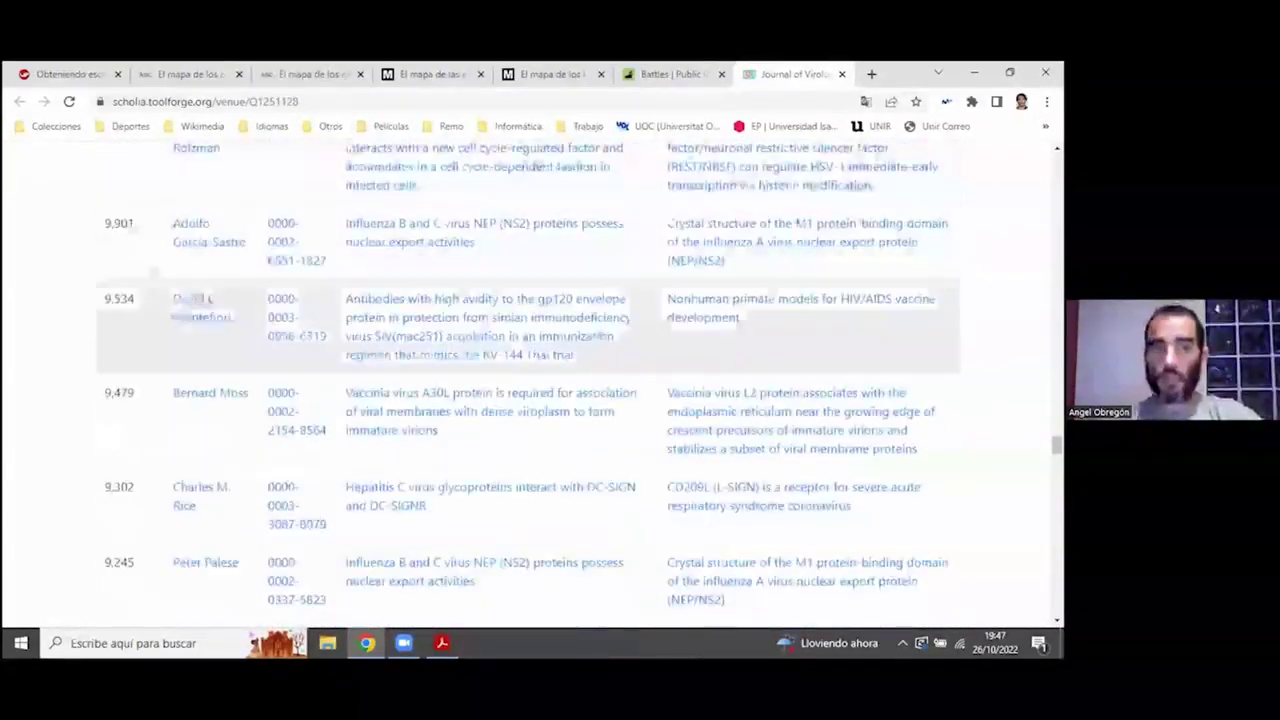
{"action": "scroll", "coordinate": [58, 322], "scroll_direction": "down", "scroll_amount": 12}
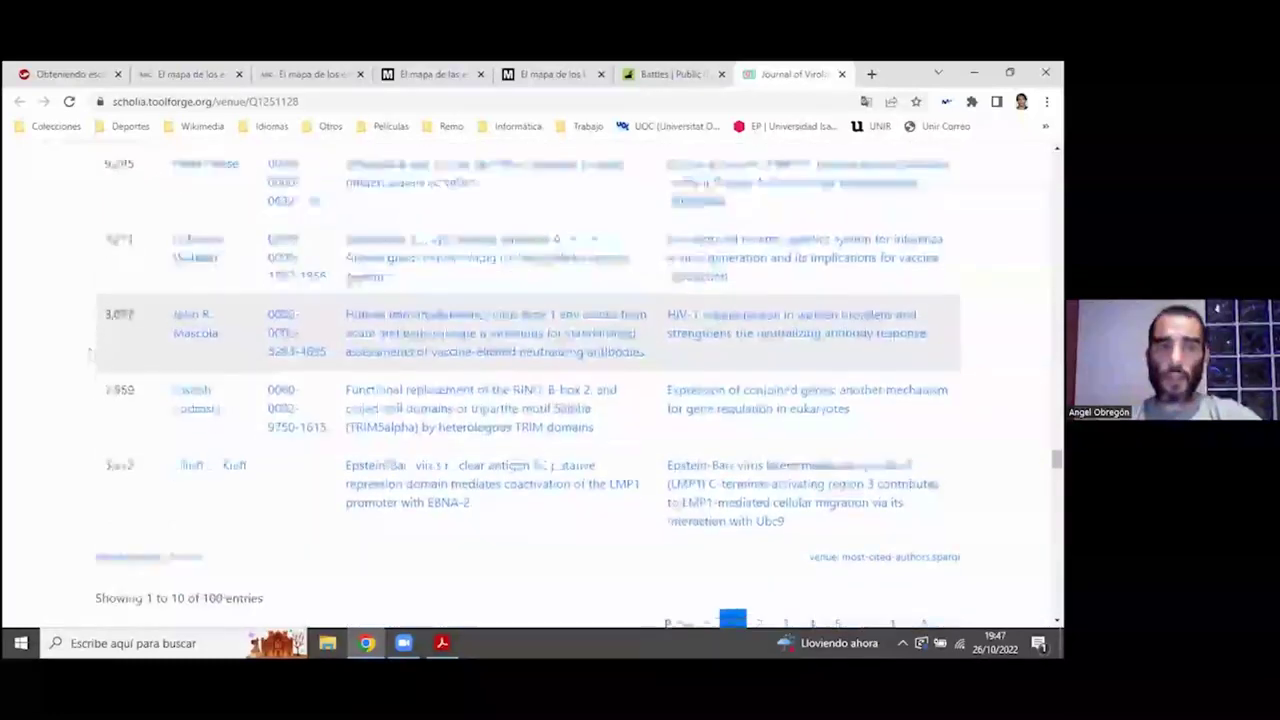
Step: Review the Citing venues and Retracted articles tables and return to the beginning of the Journal of Virology page
{"action": "scroll", "coordinate": [58, 322], "scroll_direction": "down", "scroll_amount": 7}
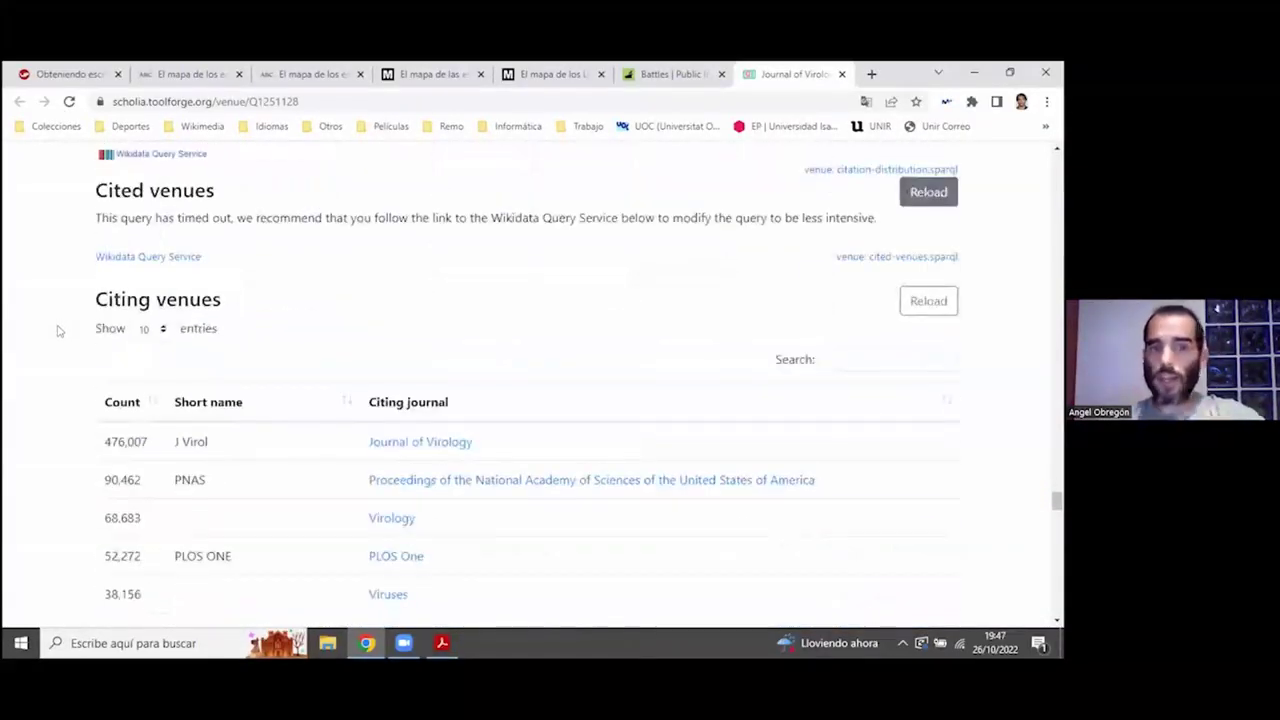
{"action": "scroll", "coordinate": [58, 331], "scroll_direction": "down", "scroll_amount": 7}
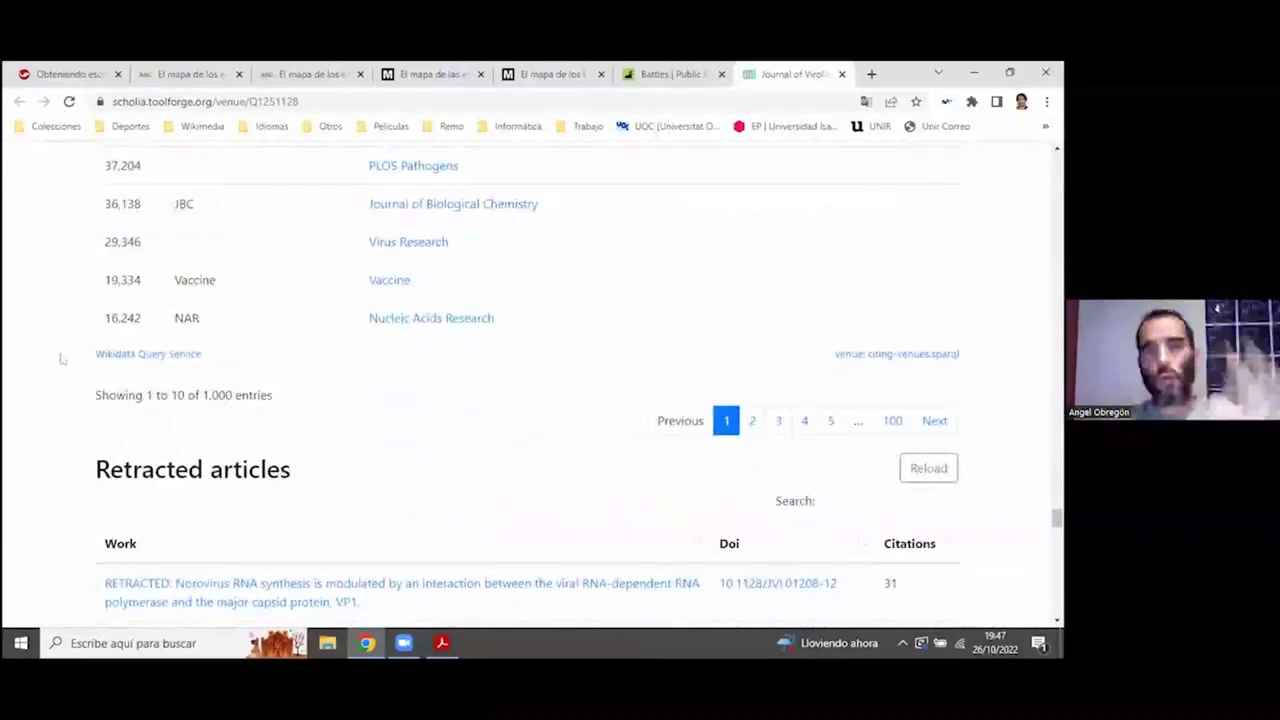
{"action": "scroll", "coordinate": [60, 358], "scroll_direction": "down", "scroll_amount": 2}
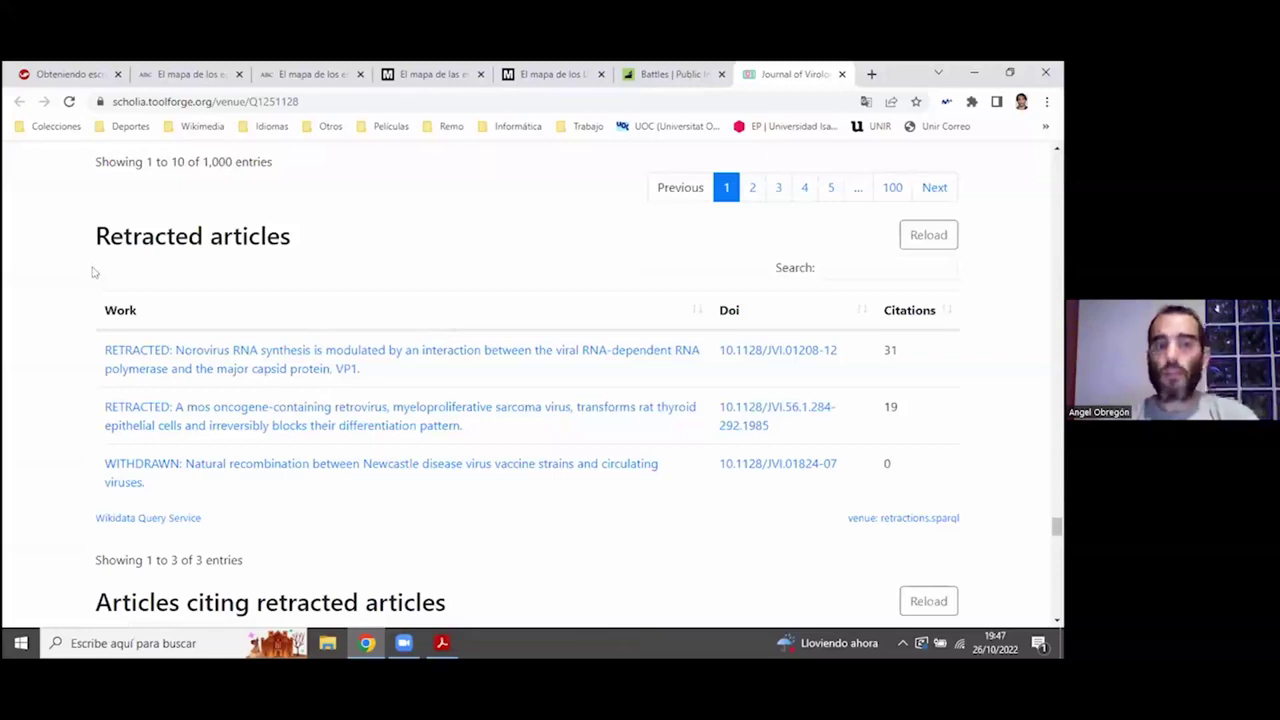
{"action": "scroll", "coordinate": [1060, 160], "scroll_direction": "up", "scroll_amount": 15}
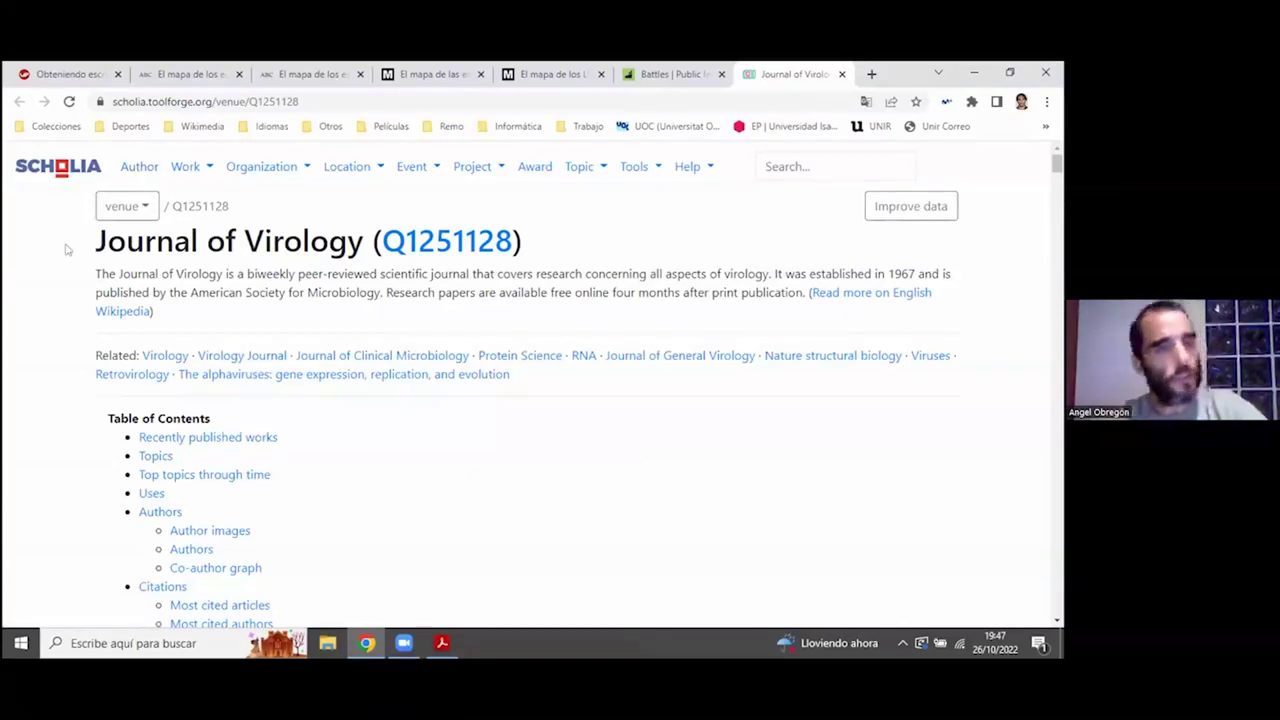
Step: Switch back to the presentation, go to the WikiShootMe map slide and open its linked live map of Portugalete
{"action": "key", "text": "F11"}
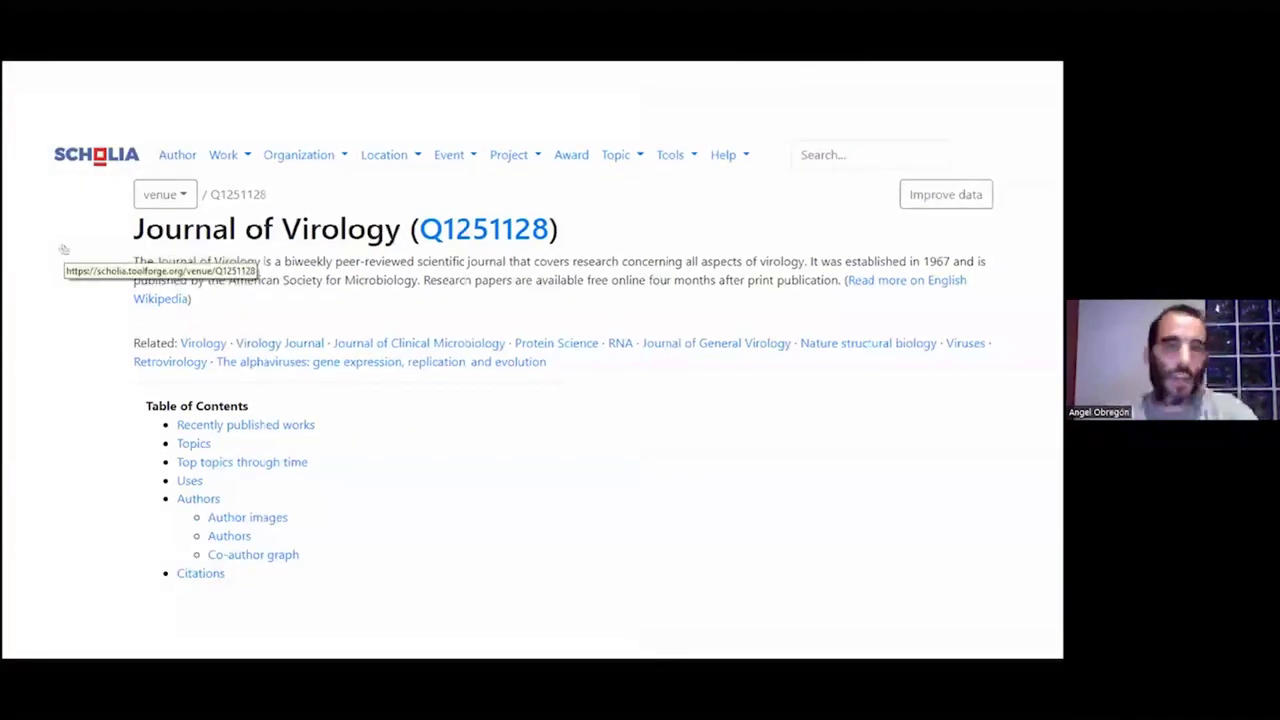
{"action": "key", "text": "ctrl+Tab"}
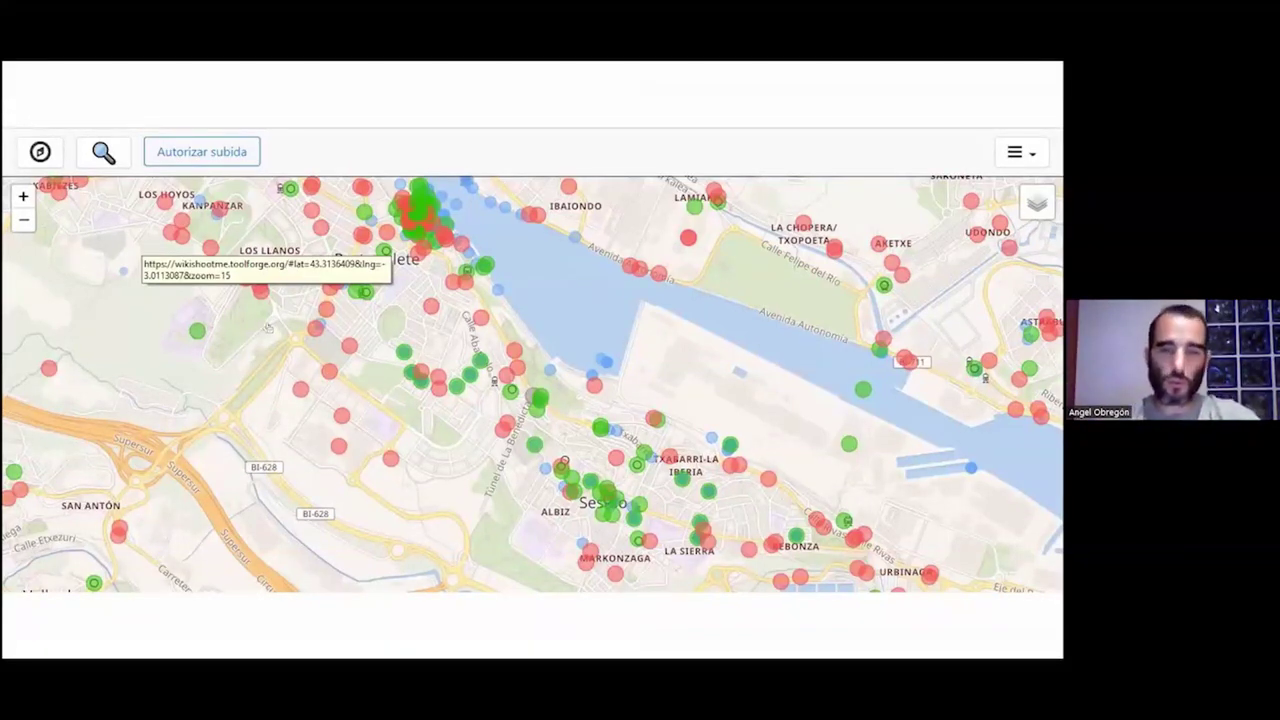
{"action": "left_click", "coordinate": [265, 268]}
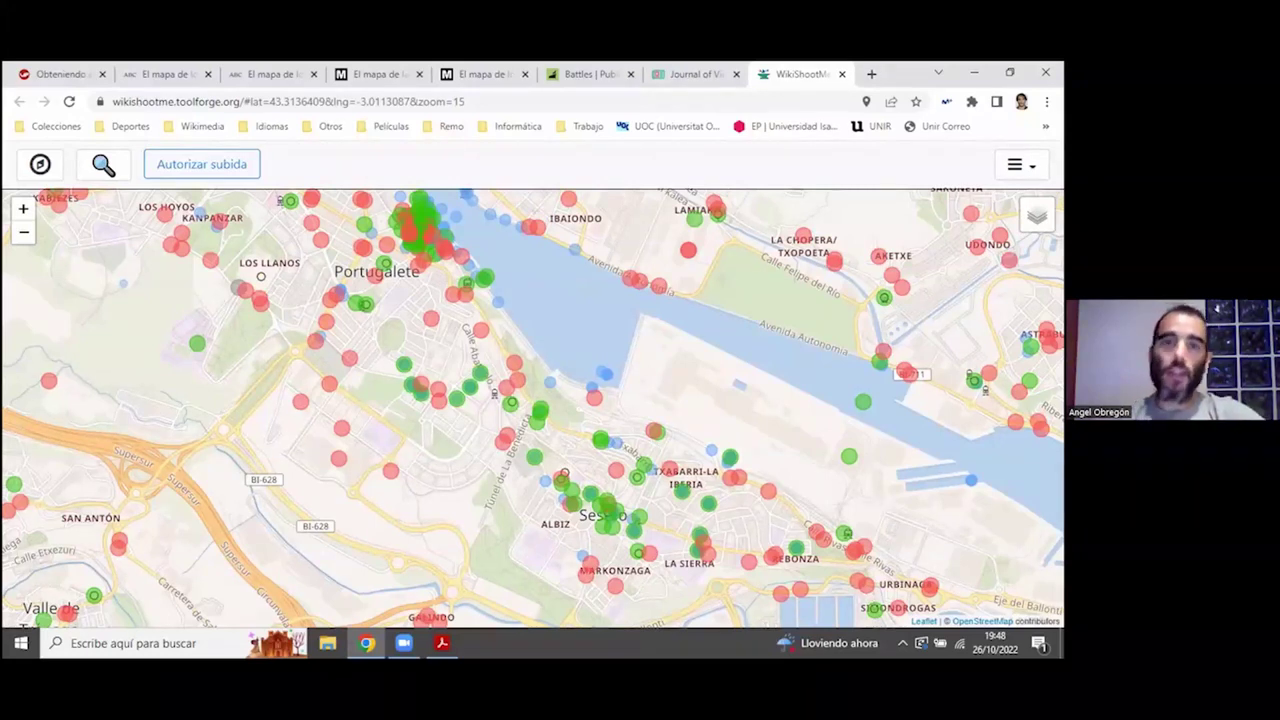
Step: Limit the map layers to Wikidata items without an image and open the details of the Convento Siervas De Maria marker
{"action": "mouse_move", "coordinate": [1035, 216]}
{"action": "left_click", "coordinate": [907, 211]}
{"action": "left_click", "coordinate": [904, 253]}
{"action": "left_click", "coordinate": [900, 276]}
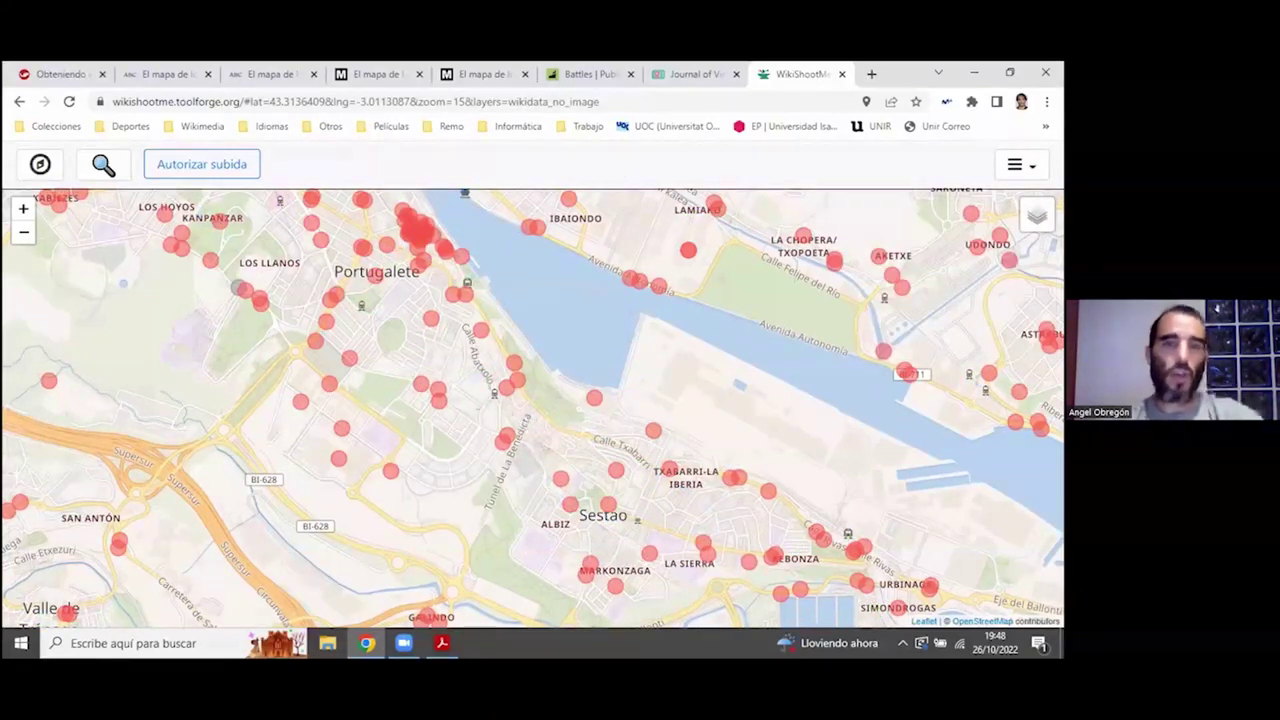
{"action": "left_click", "coordinate": [374, 276]}
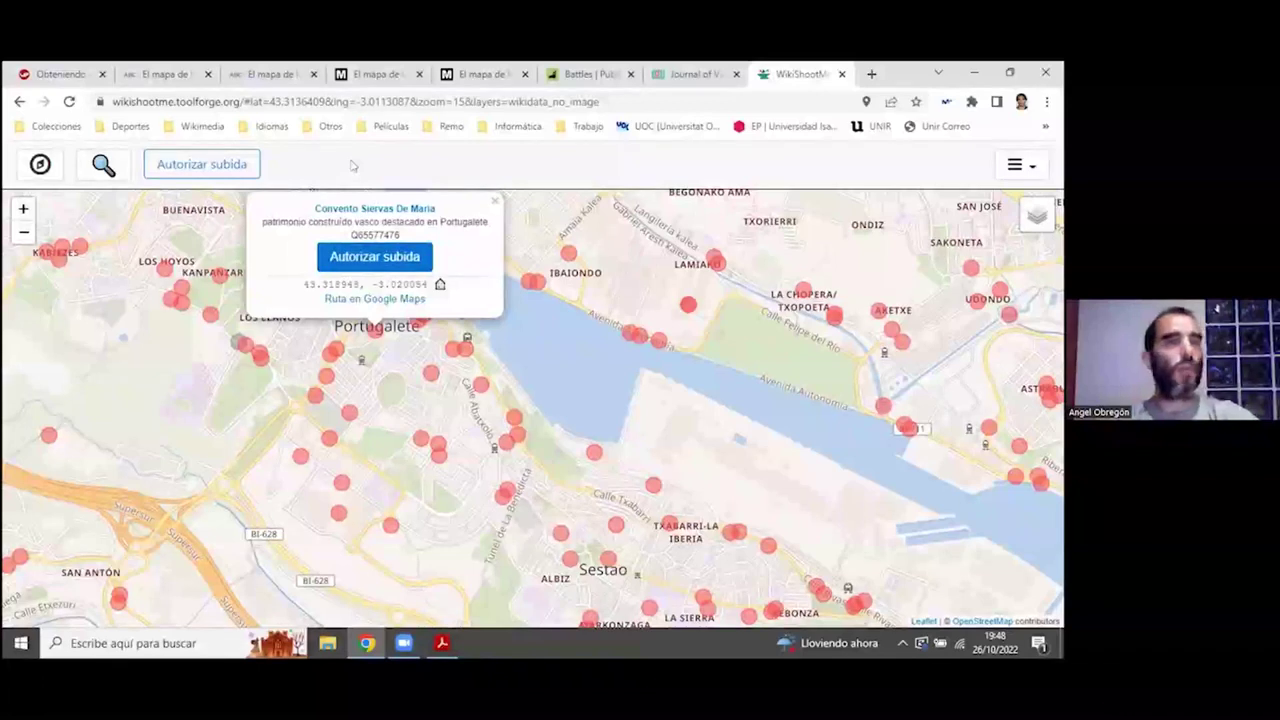
Step: Switch back to the presentation and advance to the "¿Y Wikimedia España?" slide
{"action": "key", "text": "F11"}
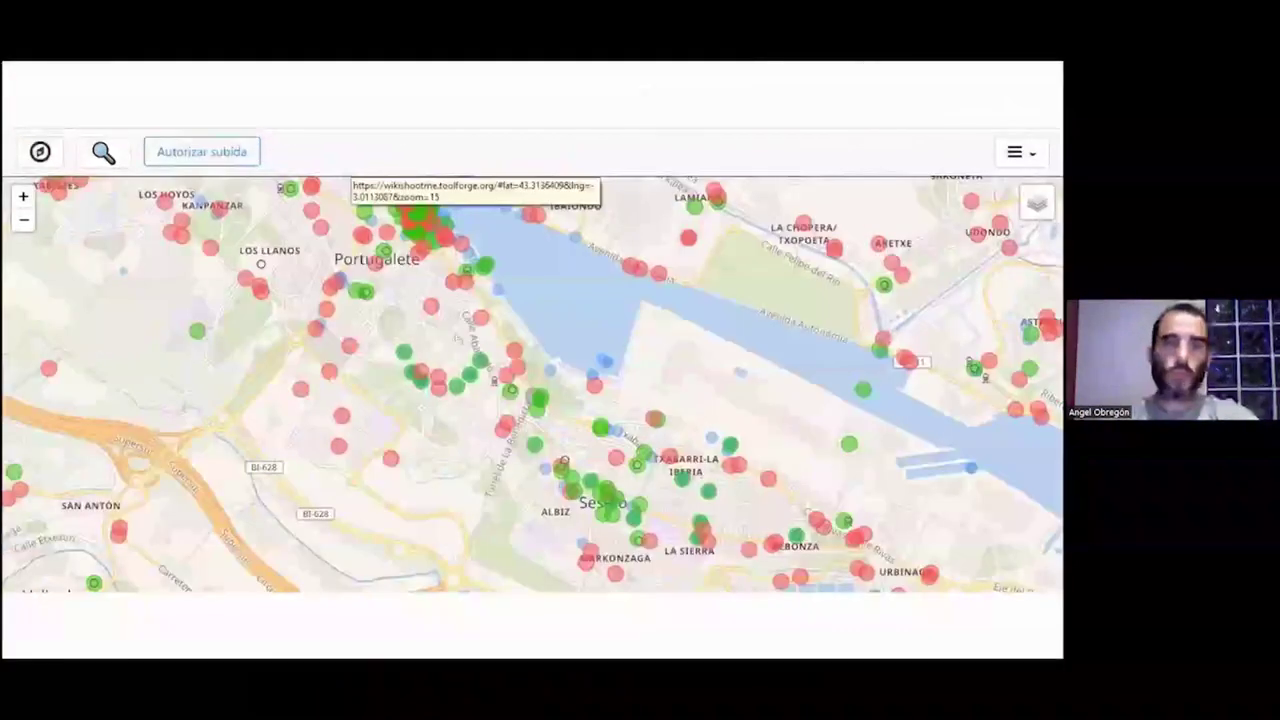
{"action": "key", "text": "alt+Tab"}
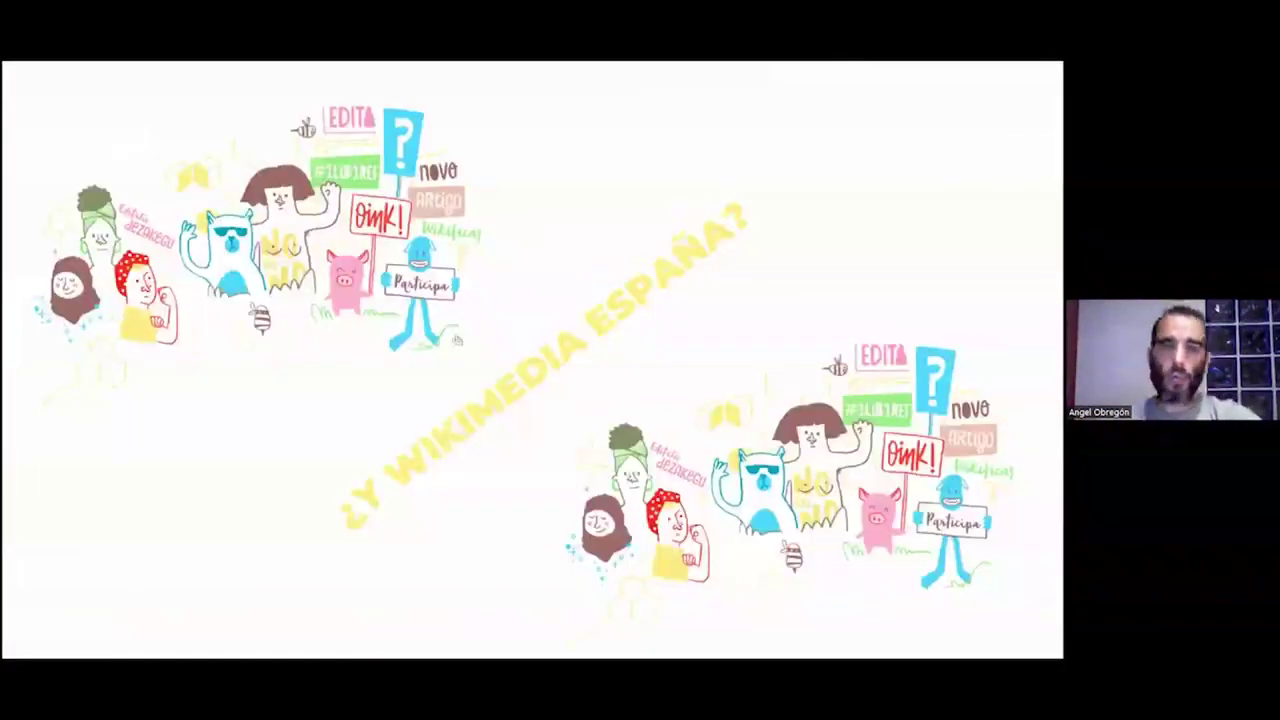